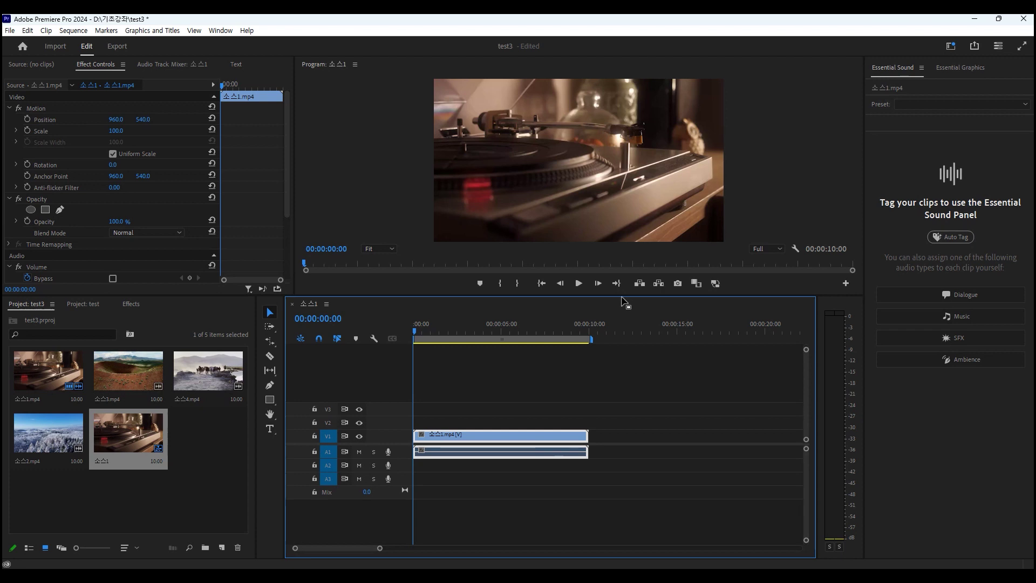
Step: Scrub the playhead from the start of the sequence to 00:00:04:00 and back to 00:00:03:02
left_click(414, 329)
mouse_move(484, 335)
left_mouse_down()
mouse_move(448, 334)
mouse_move(488, 327)
left_mouse_up()
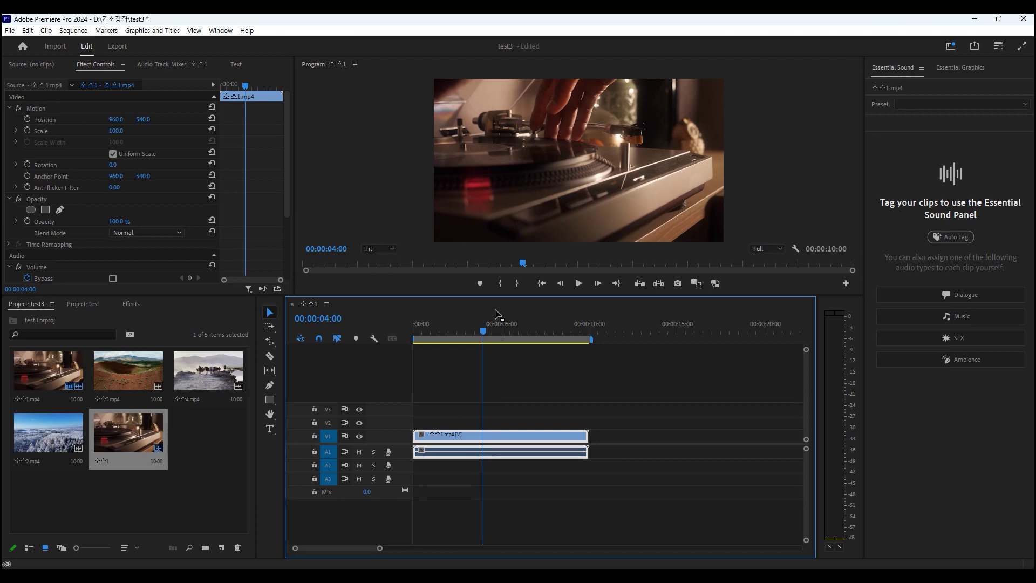
mouse_move(484, 334)
left_mouse_down()
mouse_move(455, 333)
mouse_move(501, 335)
mouse_move(439, 335)
mouse_move(467, 332)
left_mouse_up()
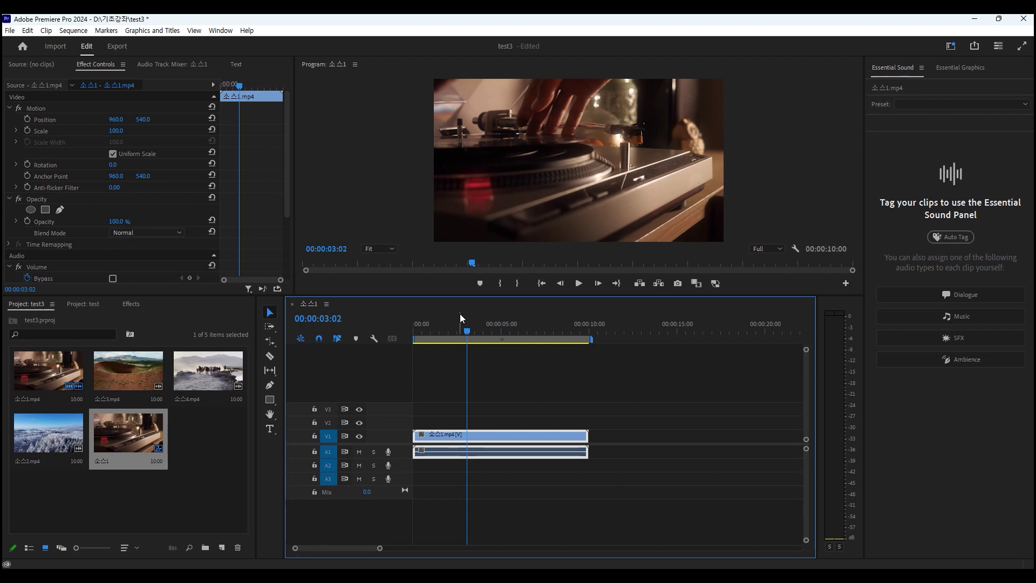
Step: Step the playhead forward by single frames, and go on in five-frame jumps to 00:00:03:21
key("Right")
key("Right")
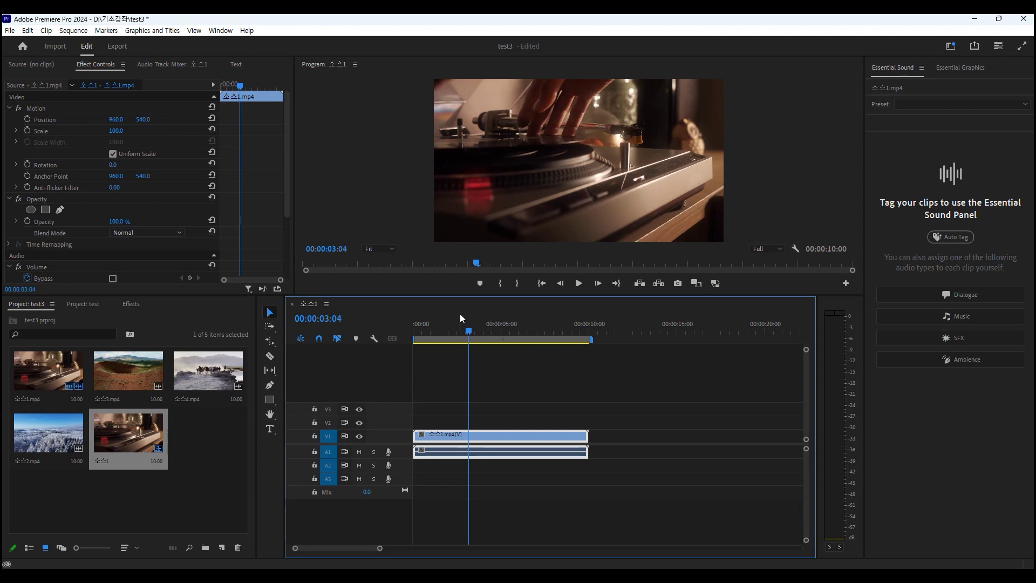
key("Right")
key("Right")
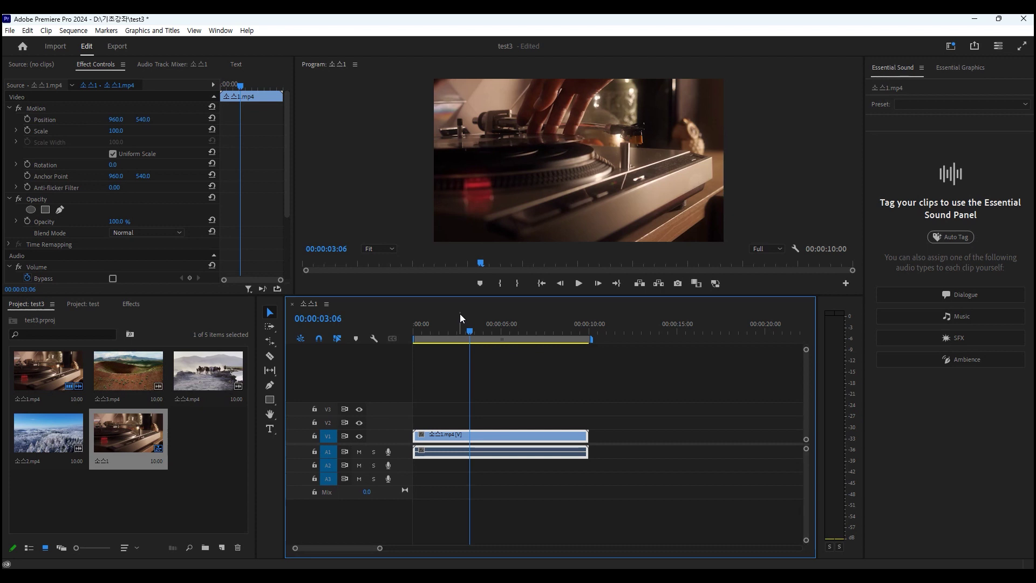
key("shift+Right")
key("shift+Right")
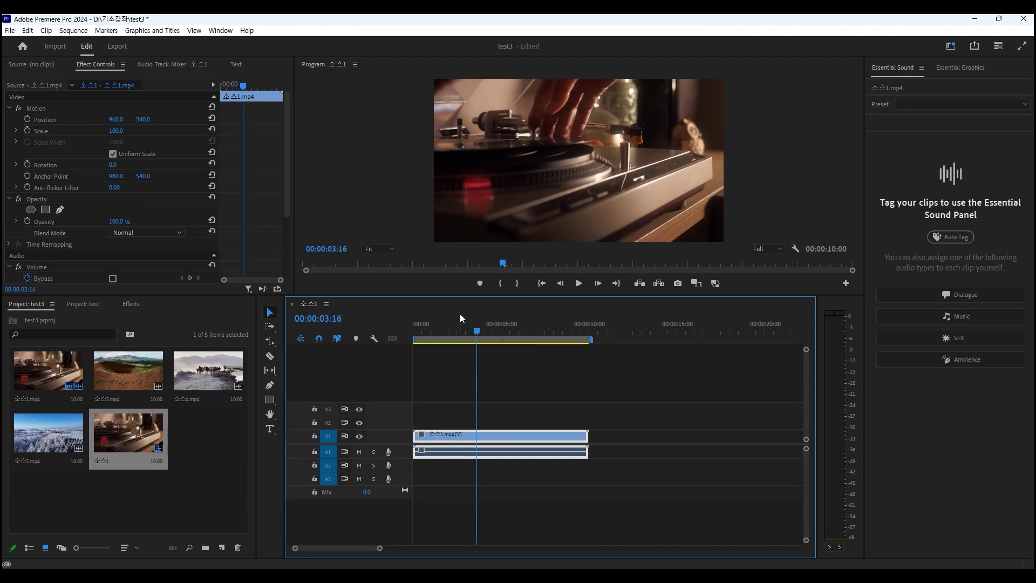
key("shift+Right")
key("shift+Left")
key("shift+Right")
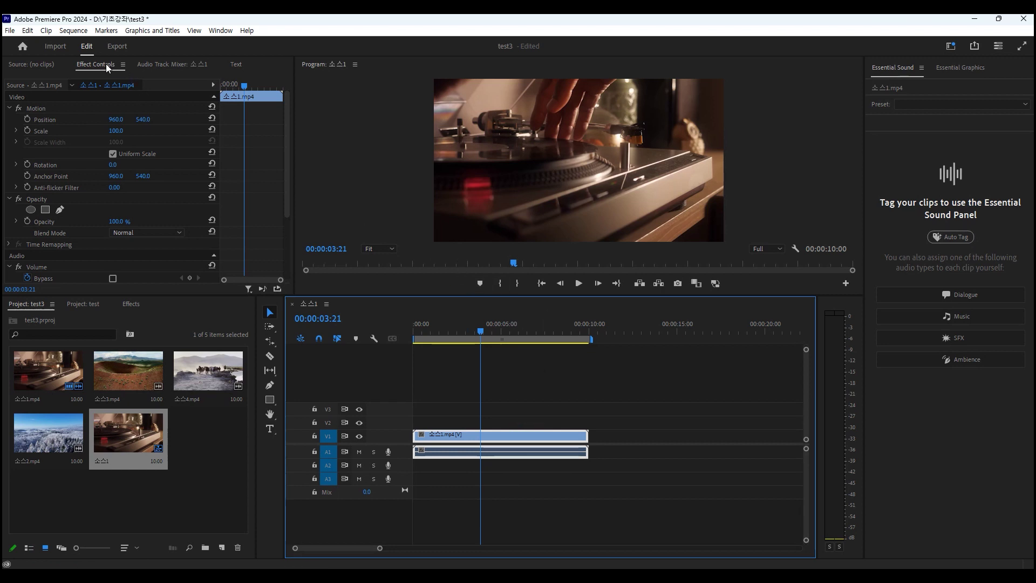
Step: Set the turntable clip's Scale to 50 and enlarge the Program preview area
scroll(131, 140, "down", 1)
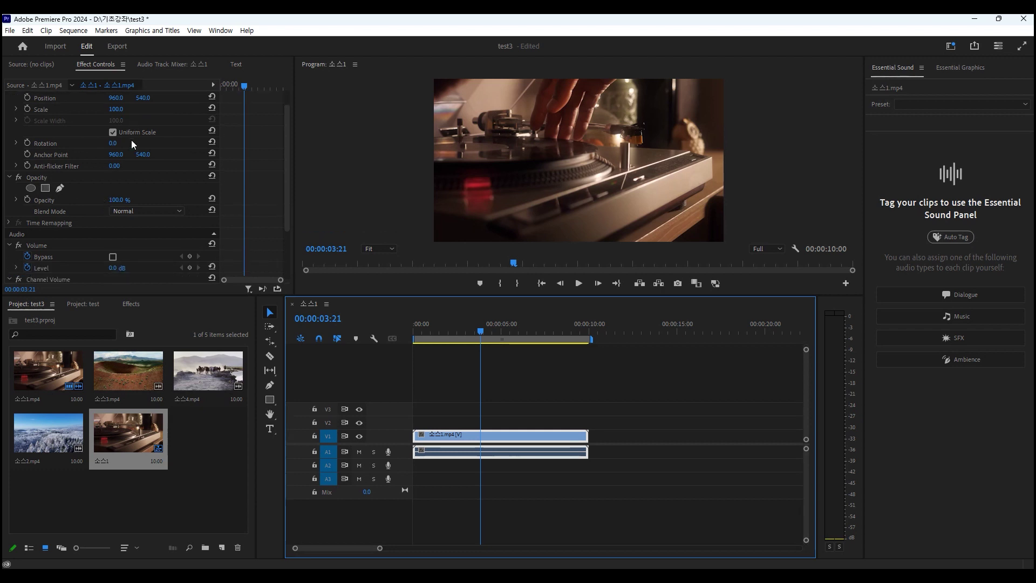
scroll(134, 145, "up", 2)
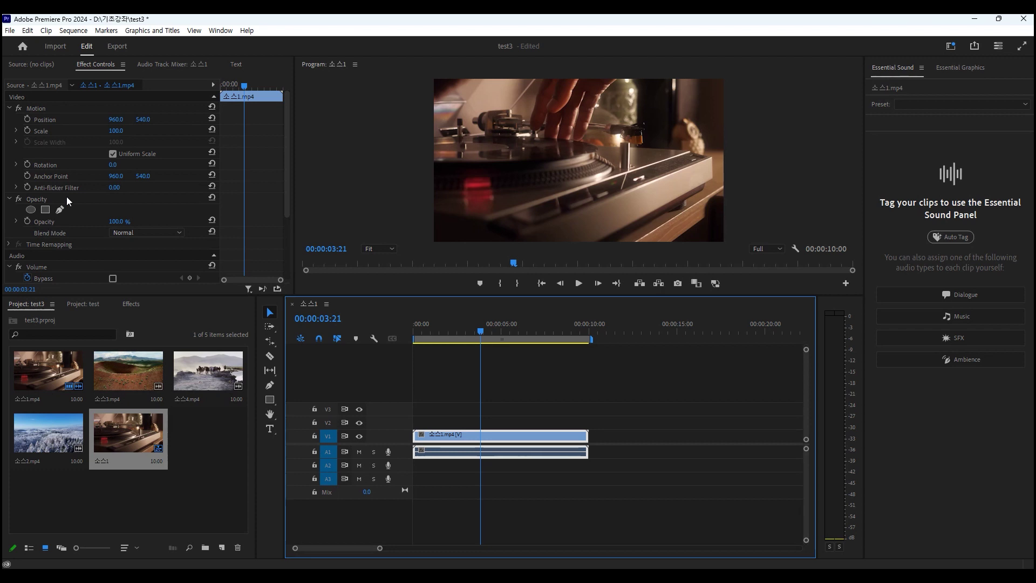
left_click(116, 131)
type("50")
key("Return")
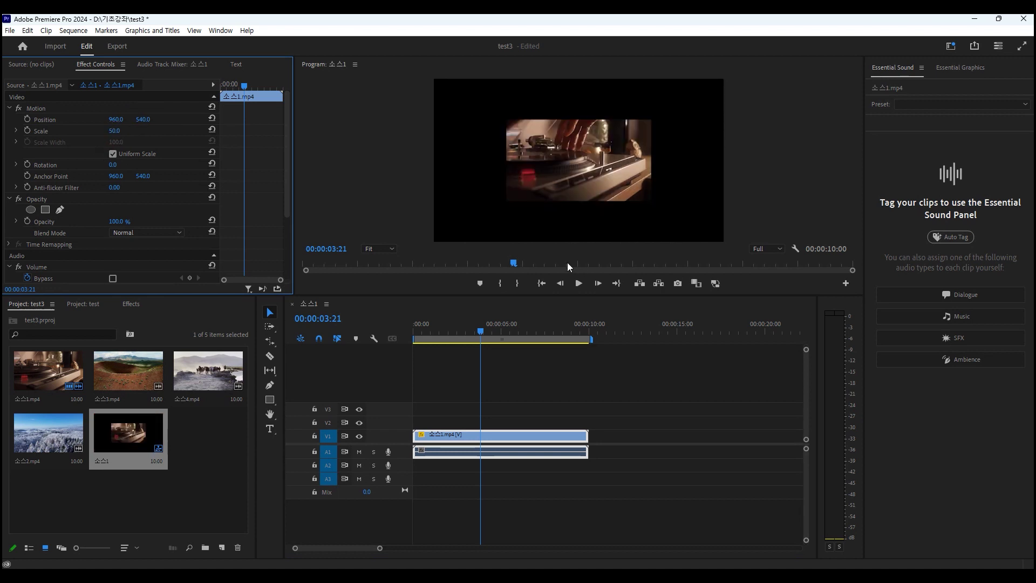
left_click_drag(521, 296, 519, 361)
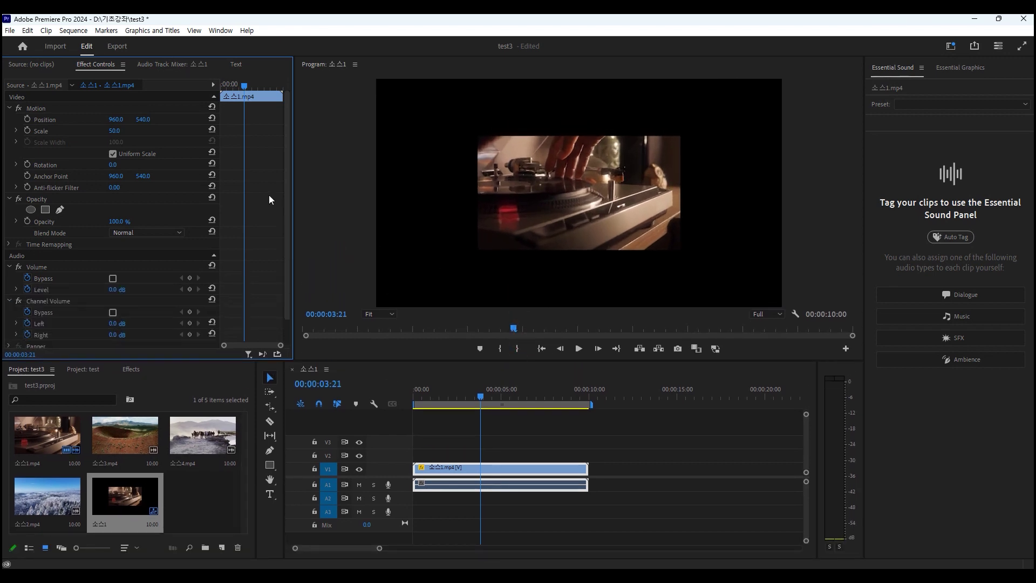
Step: Shift the turntable clip to the left side of the frame at Position 501, 540
left_click_drag(114, 123, 154, 121)
left_click(143, 120)
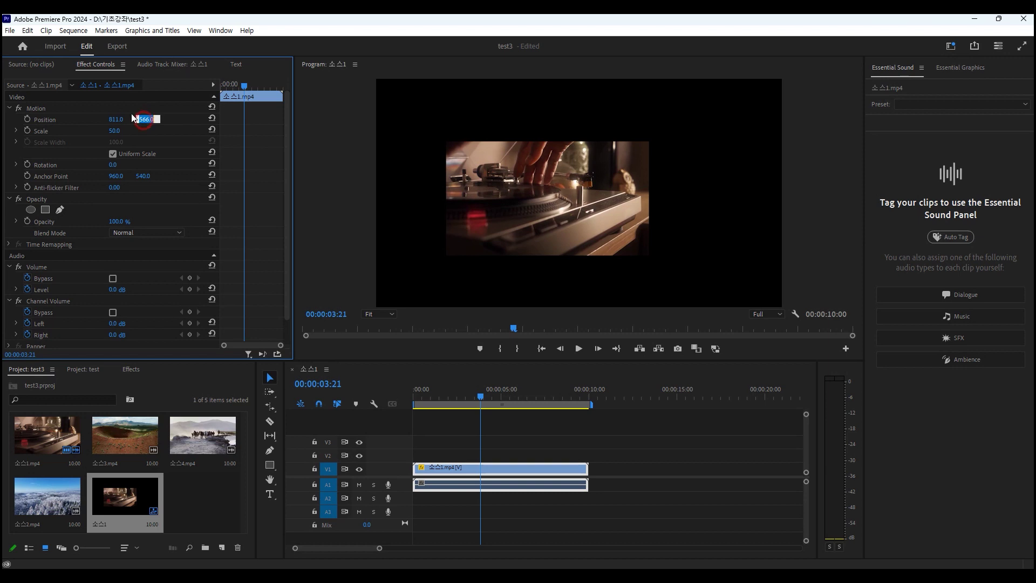
type("540")
key("Return")
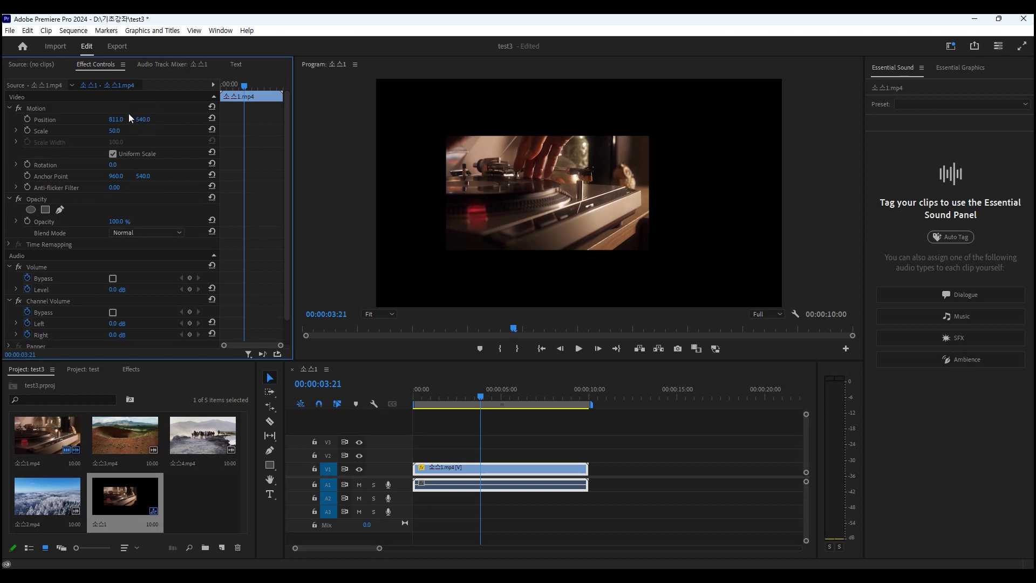
left_click_drag(116, 123, 1, 123)
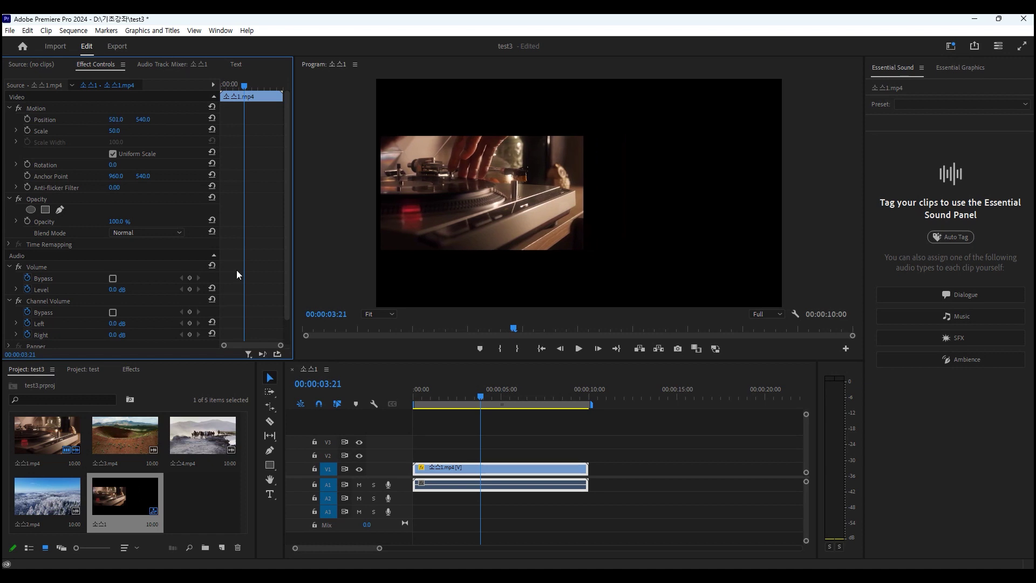
Step: Animate the clip's Position with keyframes from 501, 540 at 00:00:00:00 to 1400, 540 at 00:00:05:00
left_click_drag(480, 396, 446, 367)
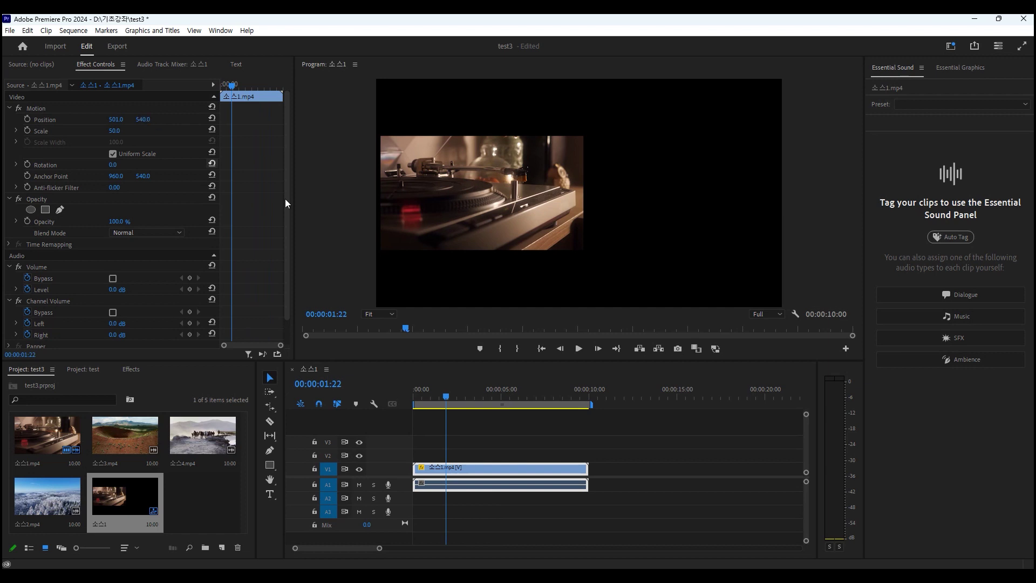
left_click_drag(455, 396, 393, 394)
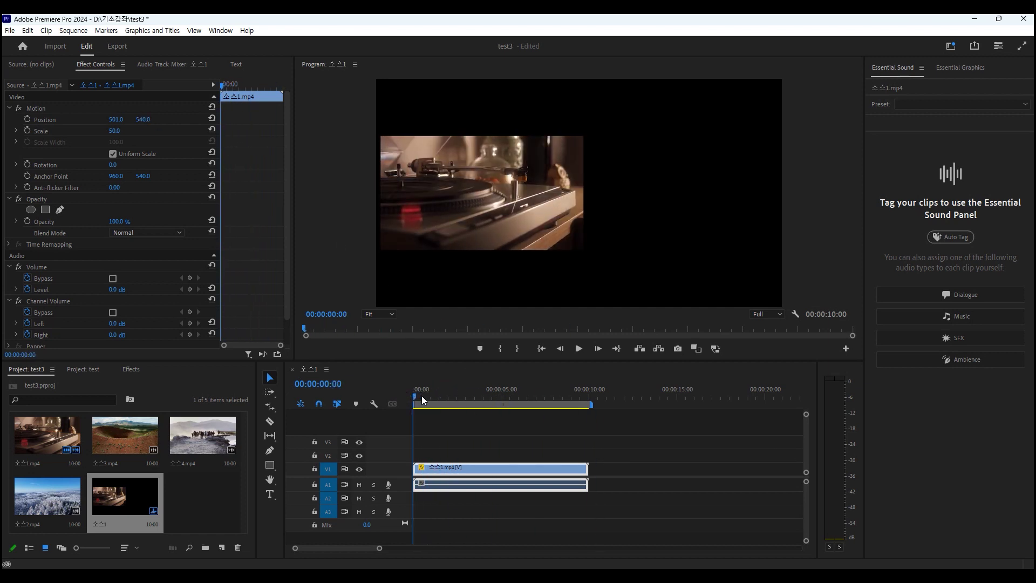
left_click(27, 119)
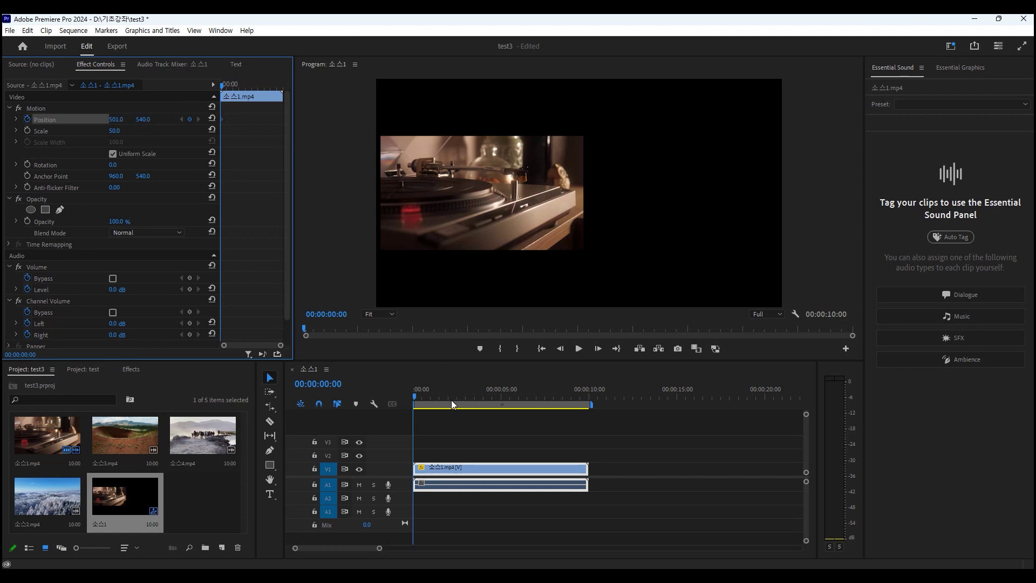
left_click_drag(415, 396, 506, 391)
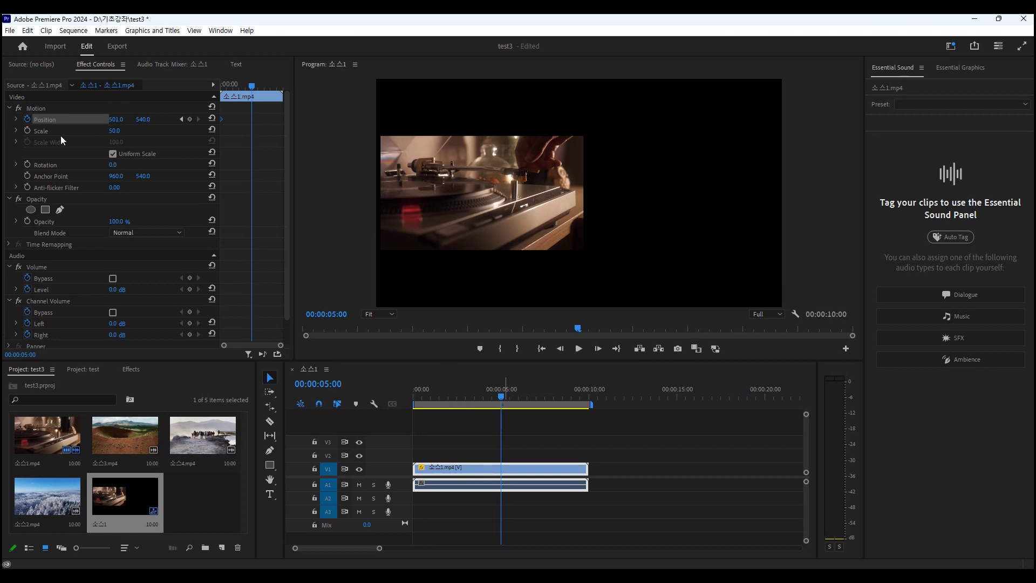
left_click_drag(111, 121, 87, 126)
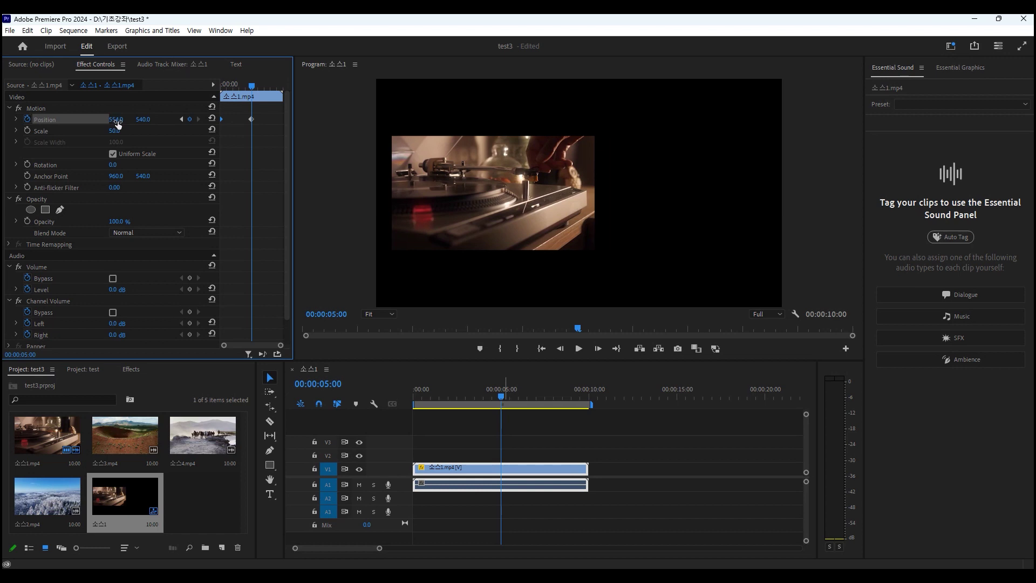
left_click_drag(116, 119, 572, 119)
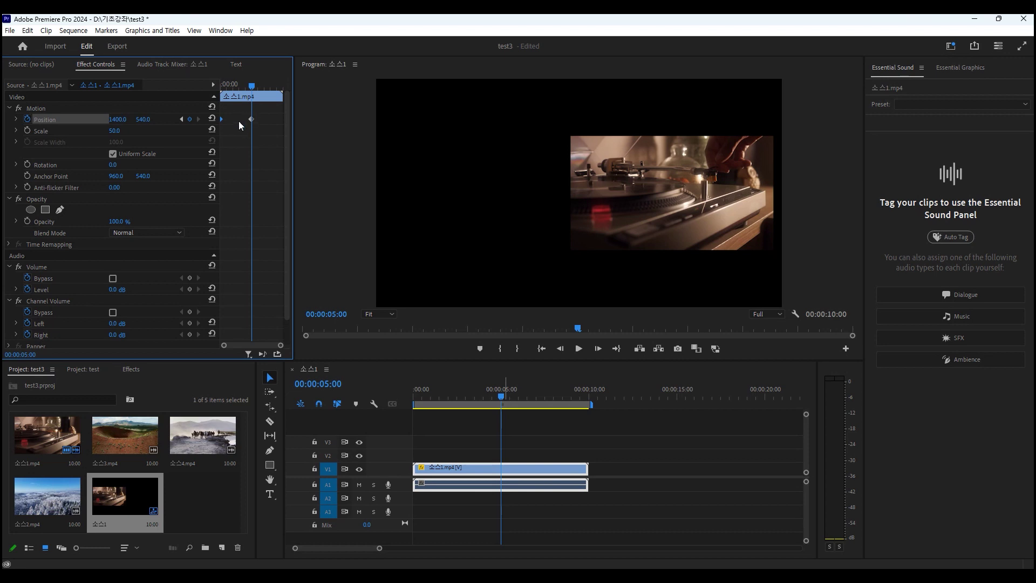
Step: Play the Position animation from the start and scrub between its two keyframes
left_click_drag(503, 394, 358, 405)
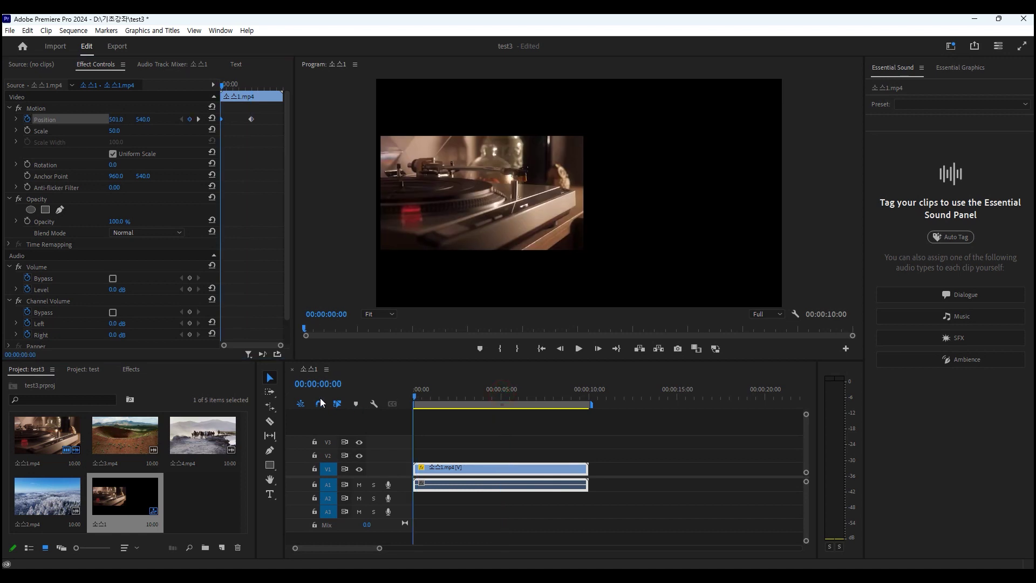
key("space")
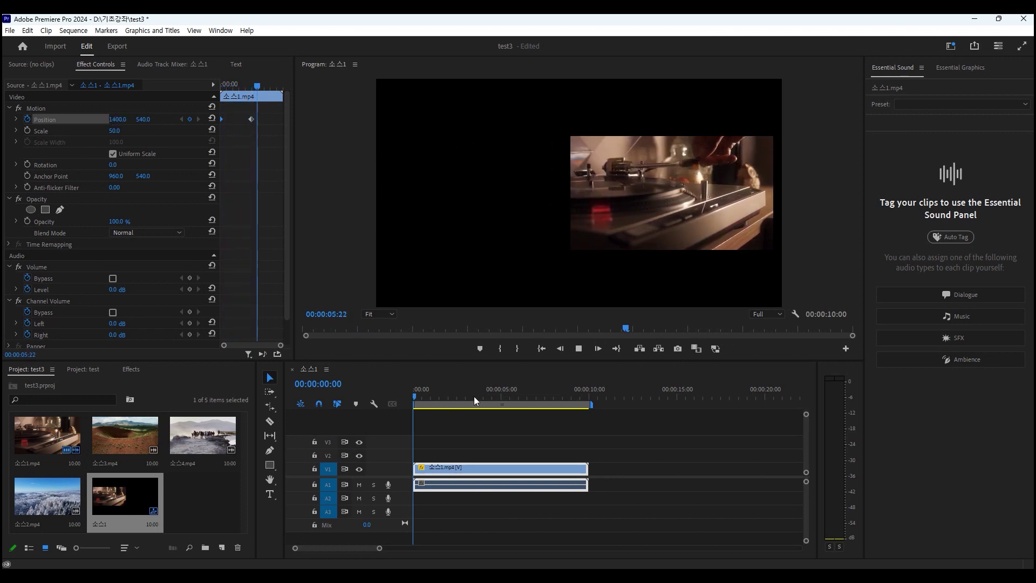
left_click_drag(483, 394, 500, 391)
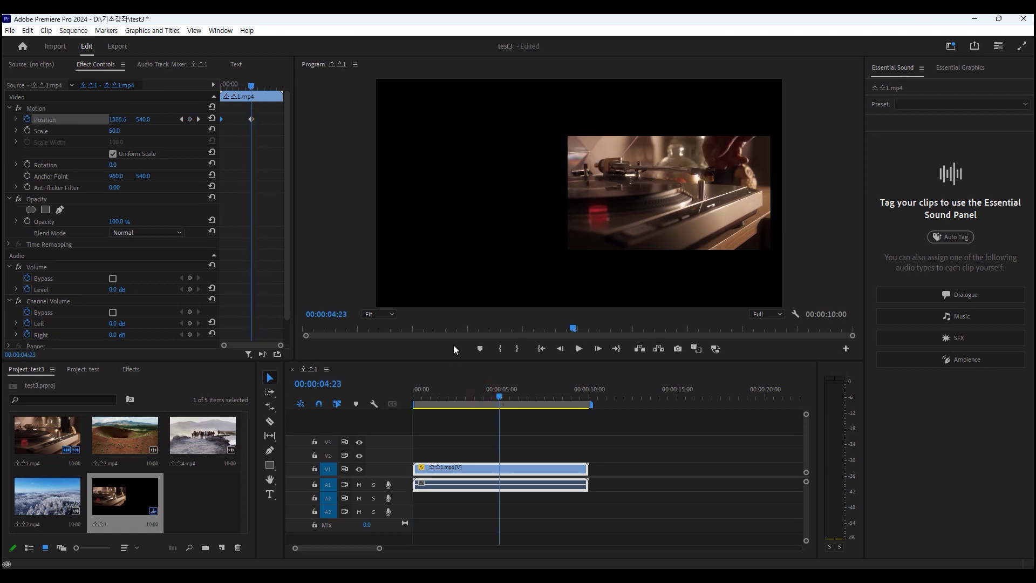
left_click_drag(499, 396, 443, 396)
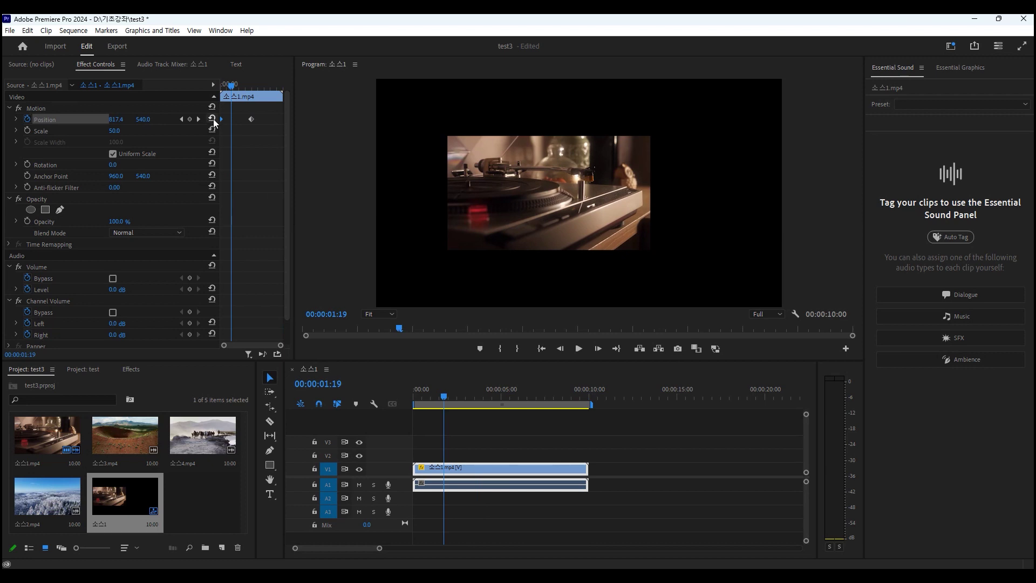
left_click_drag(232, 85, 212, 81)
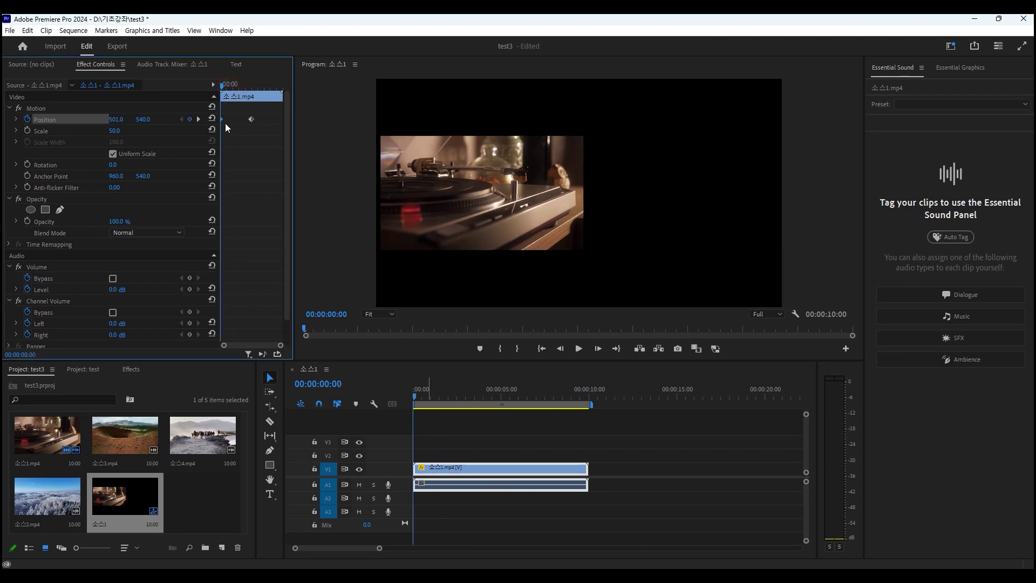
left_click_drag(222, 85, 253, 88)
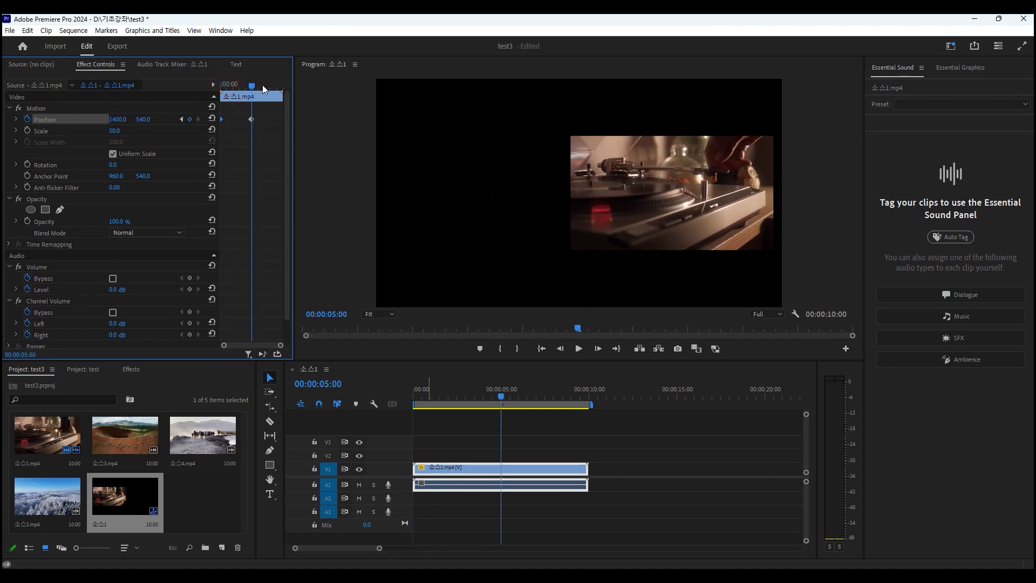
Step: Remove the clip's Position keyframes and set its horizontal position to 960
left_click_drag(254, 84, 211, 81)
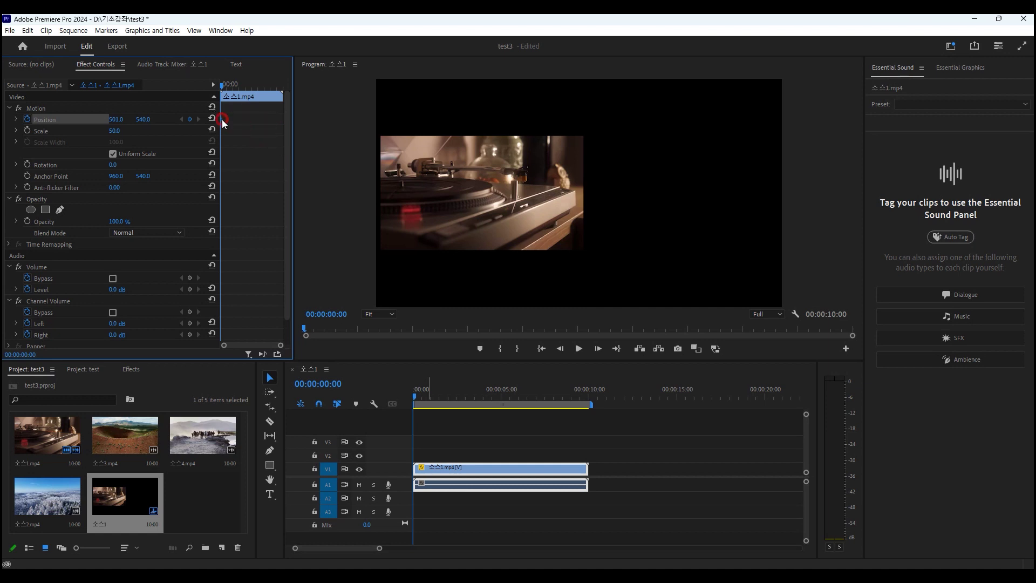
key("Delete")
scroll(246, 126, "down", 2)
scroll(246, 128, "up", 2)
left_click(28, 118)
left_click(116, 119)
type("960")
key("Return")
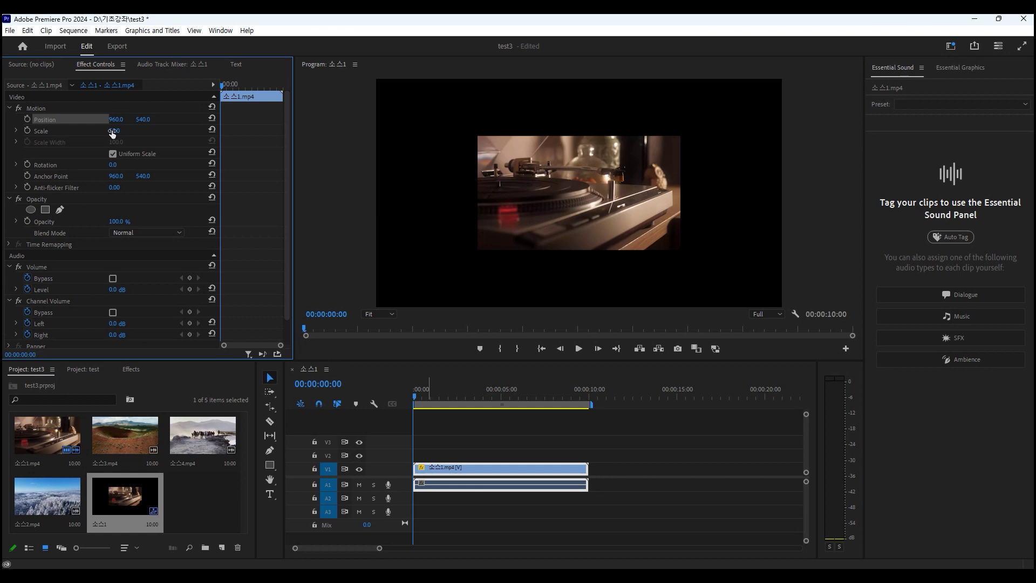
Step: Animate the clip's Scale with keyframes from 100 at 00:00:00:00 to 50 at 00:00:05:00, and play it back
left_click_drag(414, 398, 501, 398)
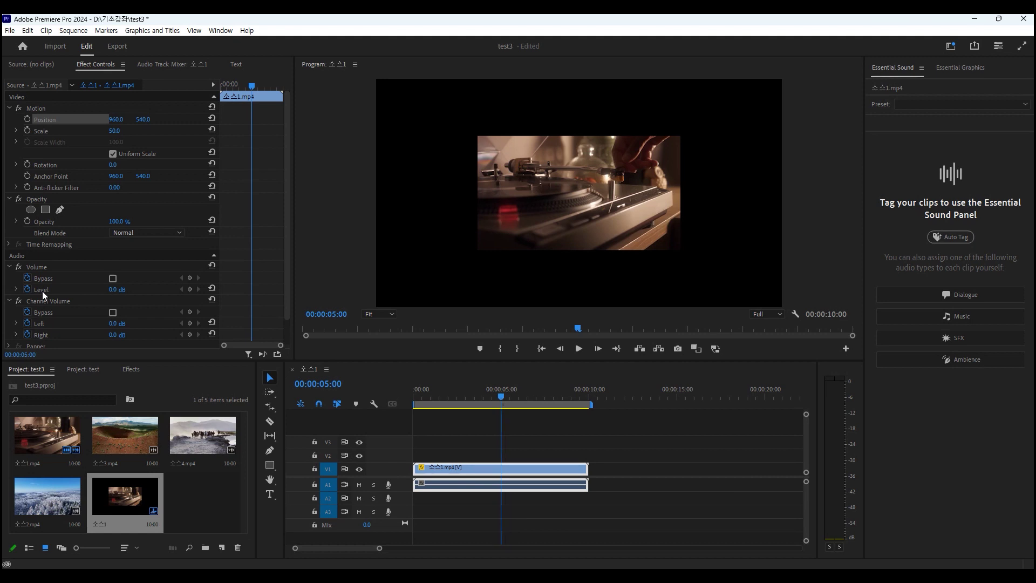
left_click(28, 130)
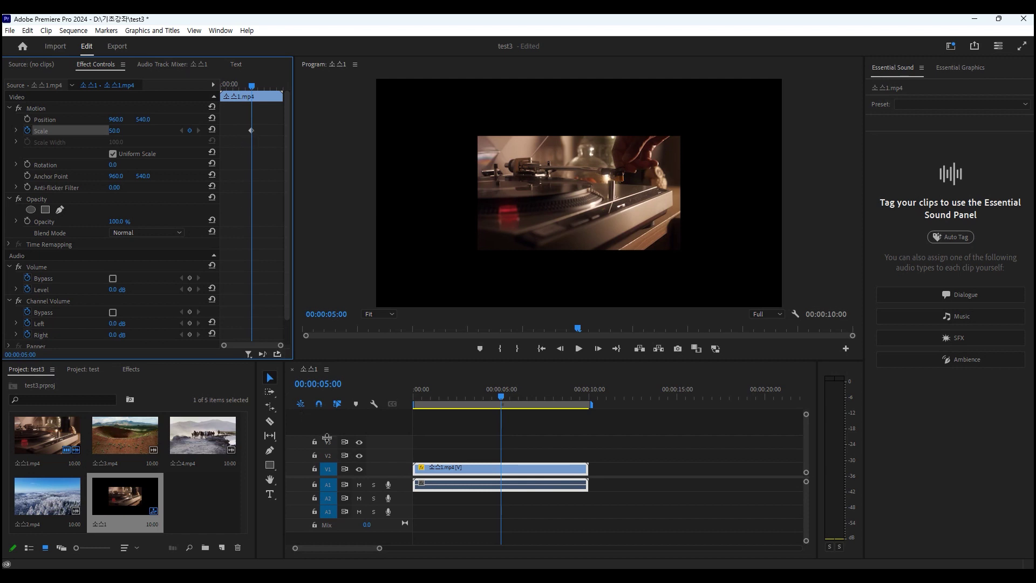
left_click_drag(503, 397, 407, 406)
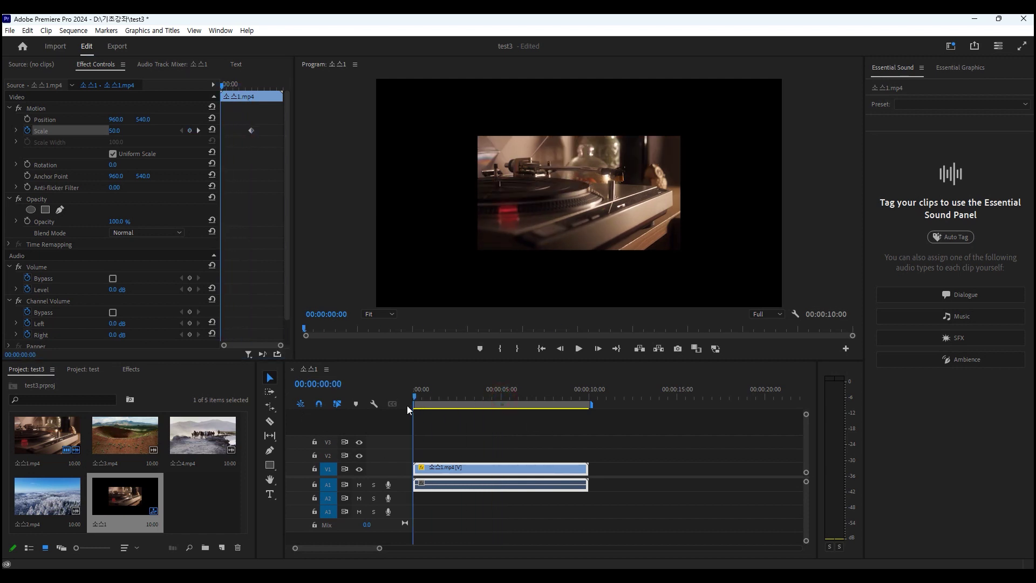
left_click(112, 131)
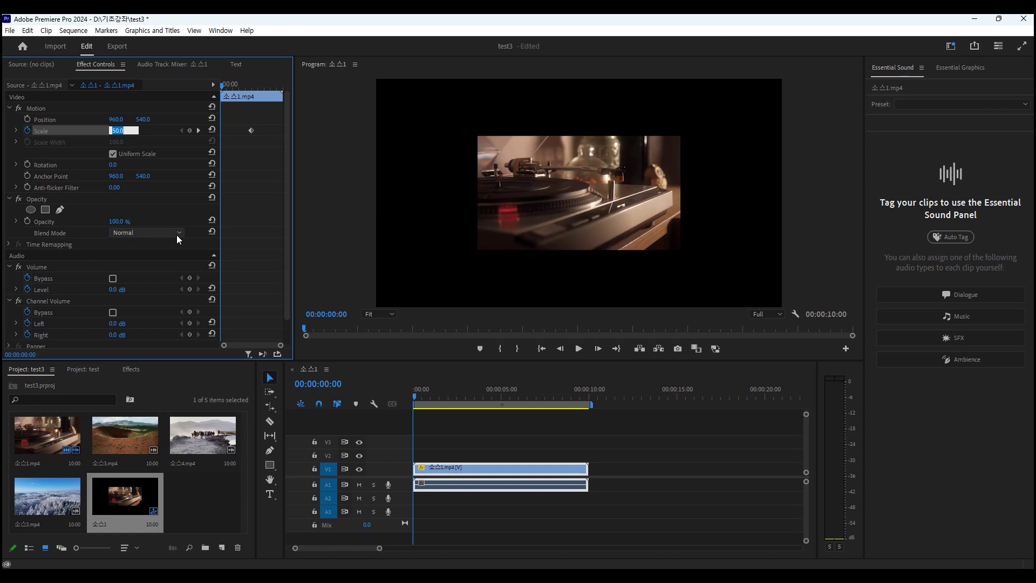
type("100")
key("Return")
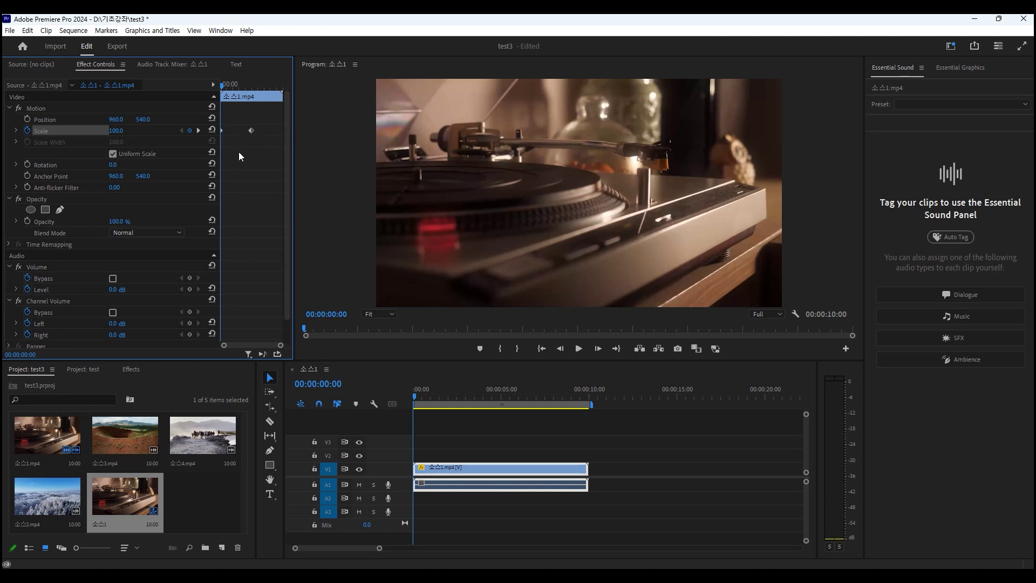
key("space")
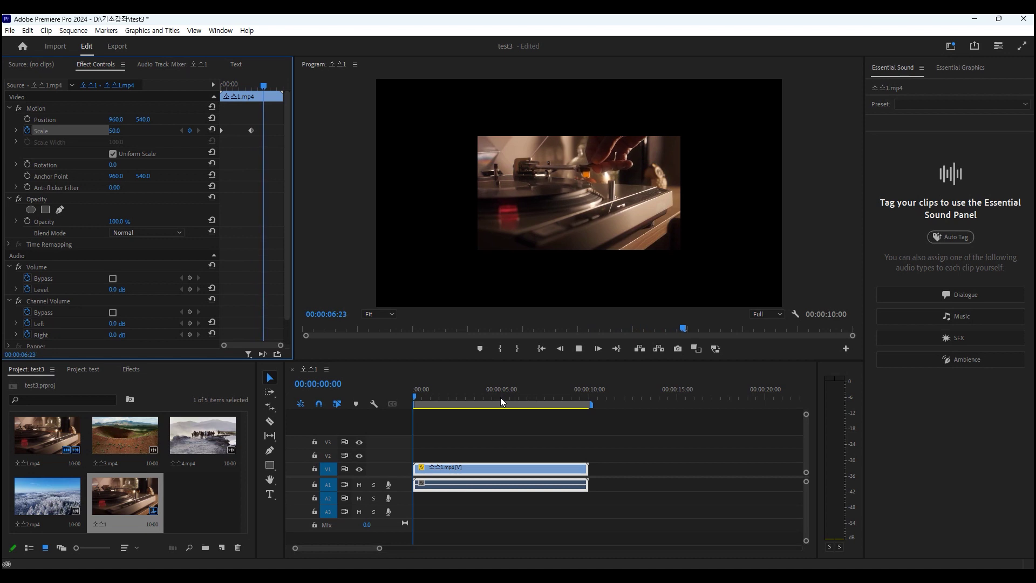
Step: Animate the clip's Opacity with keyframes from 100% at 00:00:00:00 to 0% at 00:00:05:00
left_click_drag(500, 397, 414, 405)
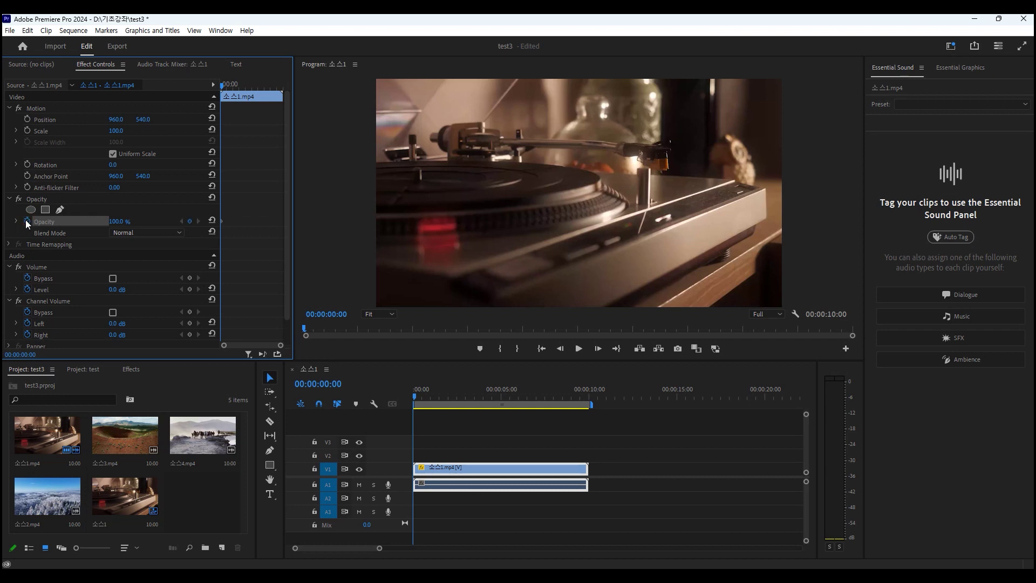
left_click_drag(414, 399, 500, 399)
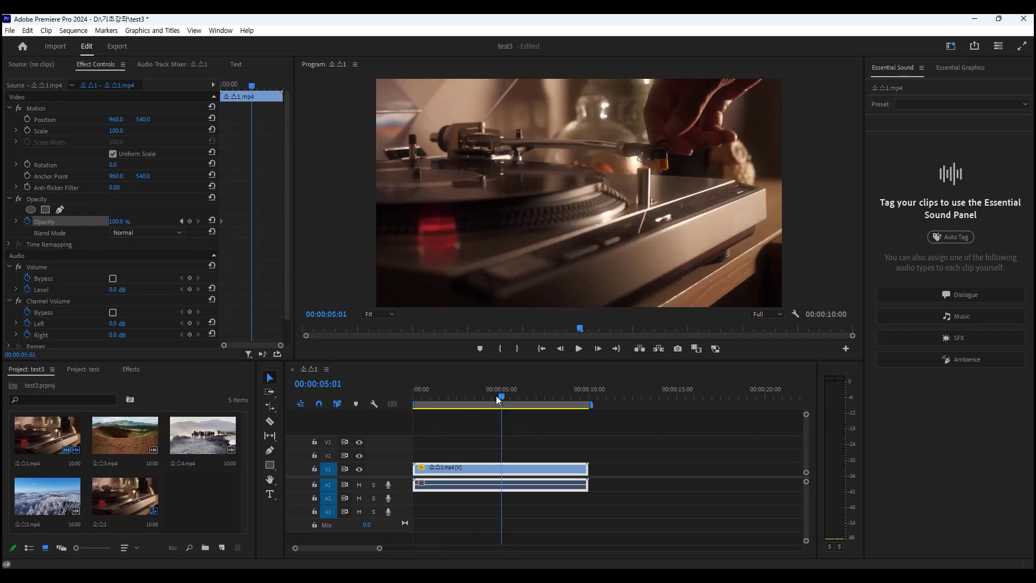
left_click(115, 221)
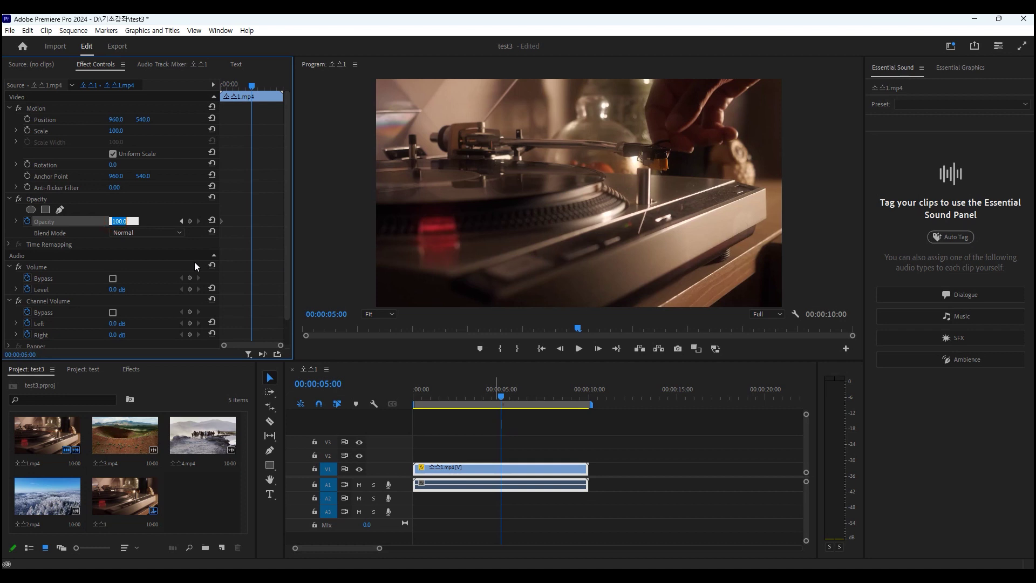
type("0")
key("Return")
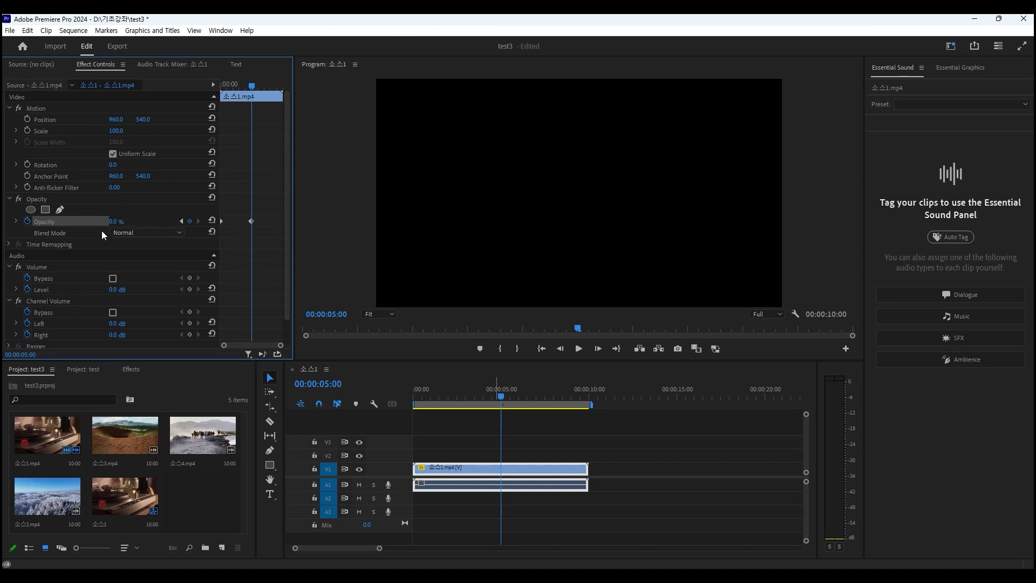
Step: Play the Opacity fade from the start of the sequence and return the playhead to the beginning
left_click_drag(503, 397, 358, 394)
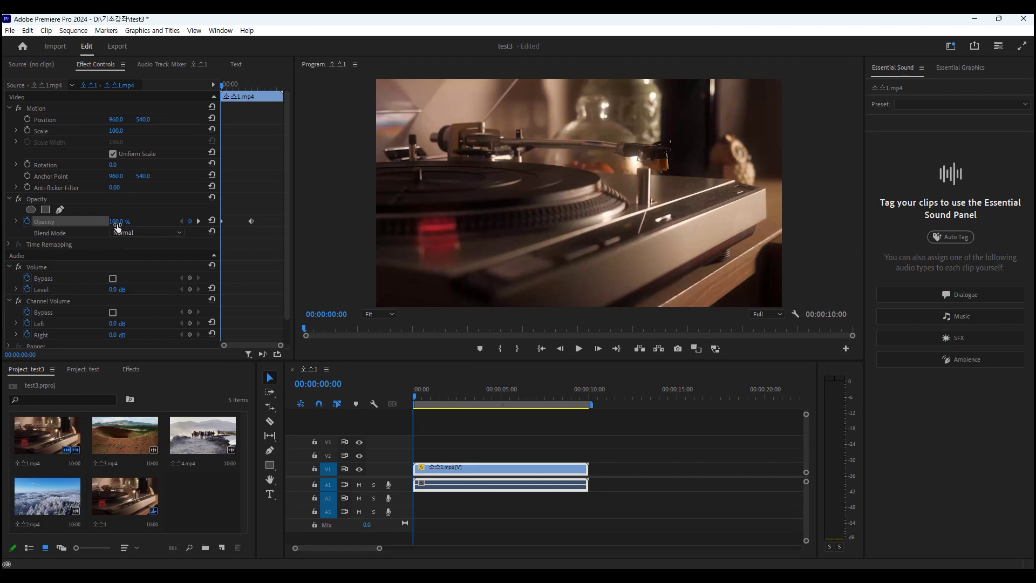
key("space")
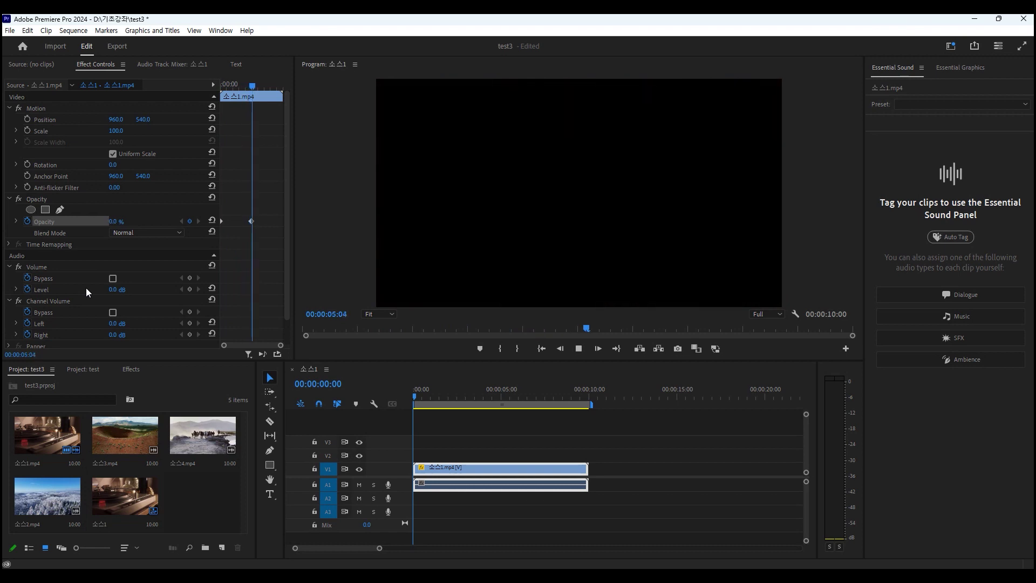
key("space")
key("Home")
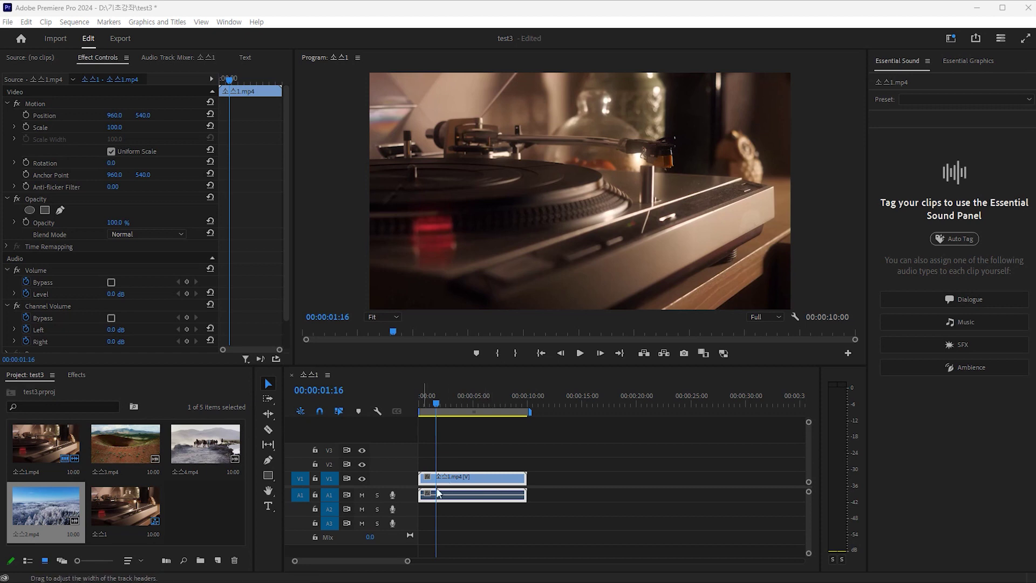
Step: Place 소스2.mp4 on track V2 with its audio on A2, starting at about 8 seconds so it overlaps the end of 소스1.mp4
left_click_drag(50, 505, 532, 464)
mouse_move(563, 463)
left_mouse_down()
mouse_move(593, 463)
mouse_move(556, 478)
left_mouse_up()
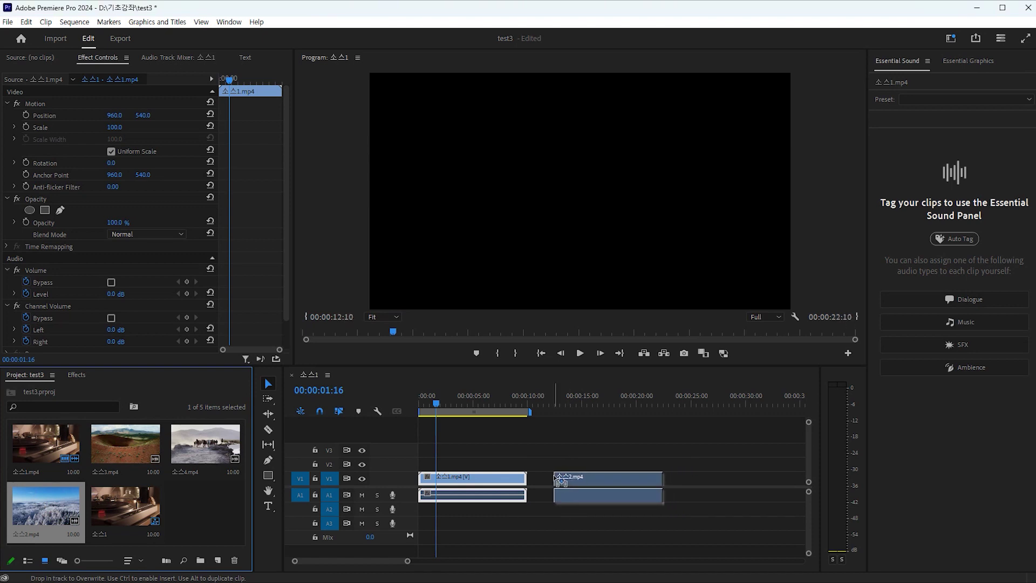
left_click_drag(557, 477, 560, 462)
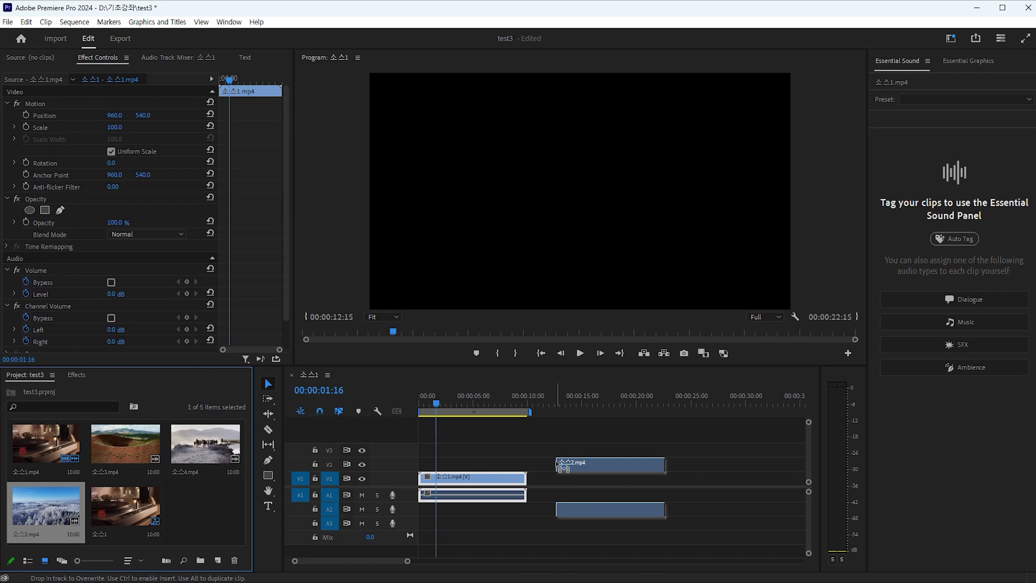
left_click_drag(562, 465, 558, 451)
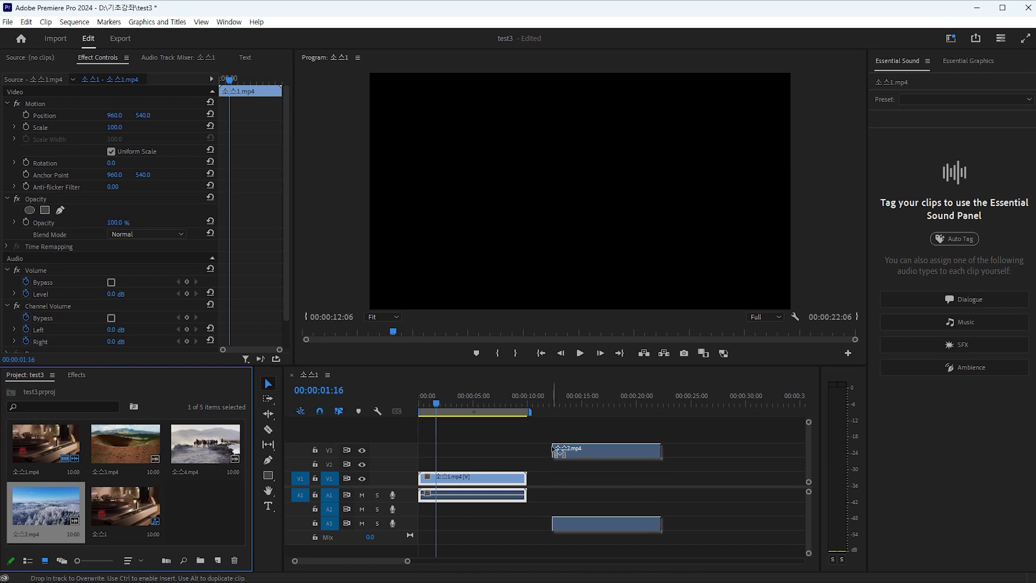
left_click_drag(558, 451, 529, 465)
left_click_drag(598, 461, 577, 465)
Step: Move the playhead to the clips' overlap at 00:00:08:08 and hide track V2's output, then show it again
left_click(483, 404)
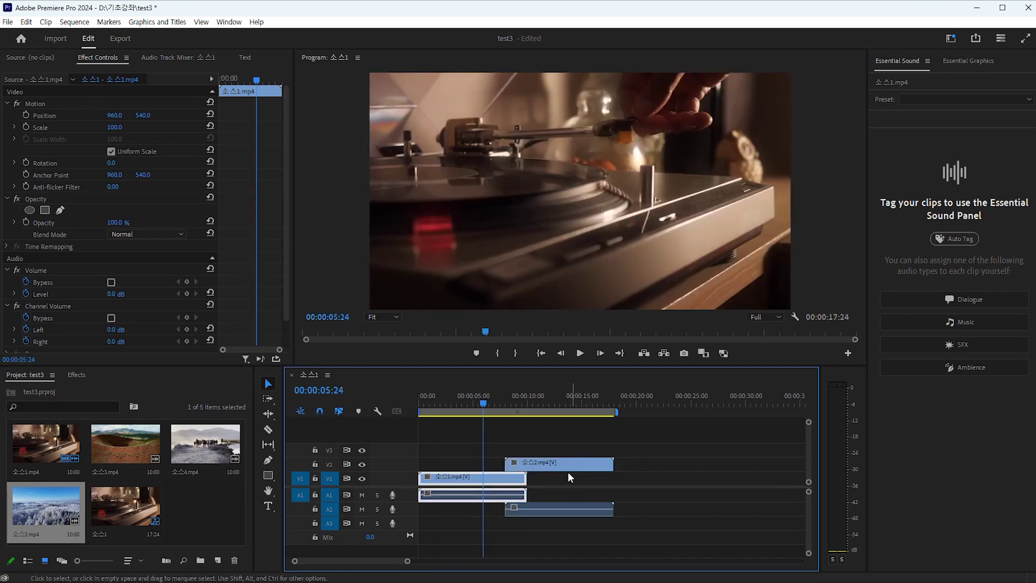
left_click_drag(486, 403, 511, 407)
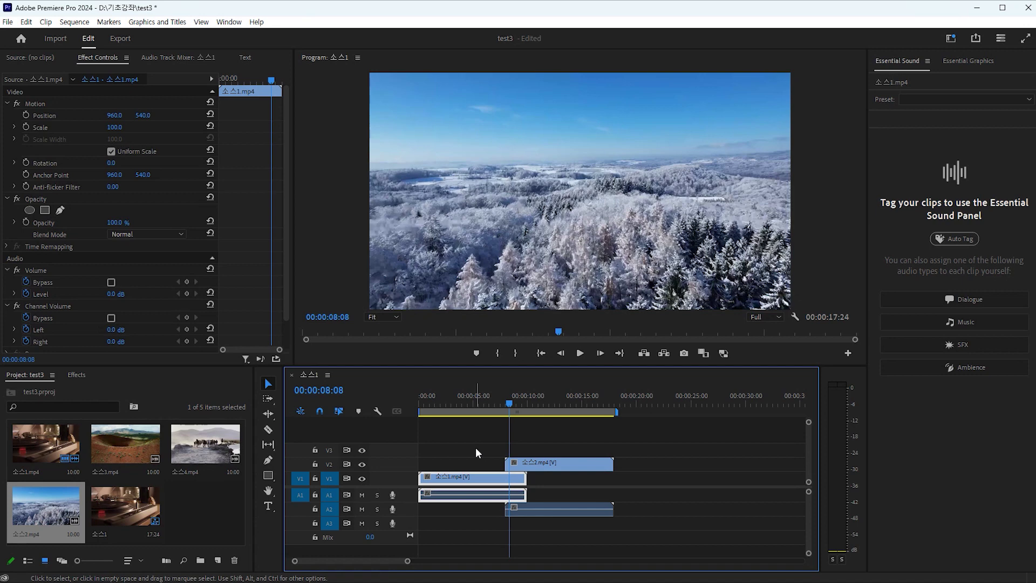
left_click(361, 464)
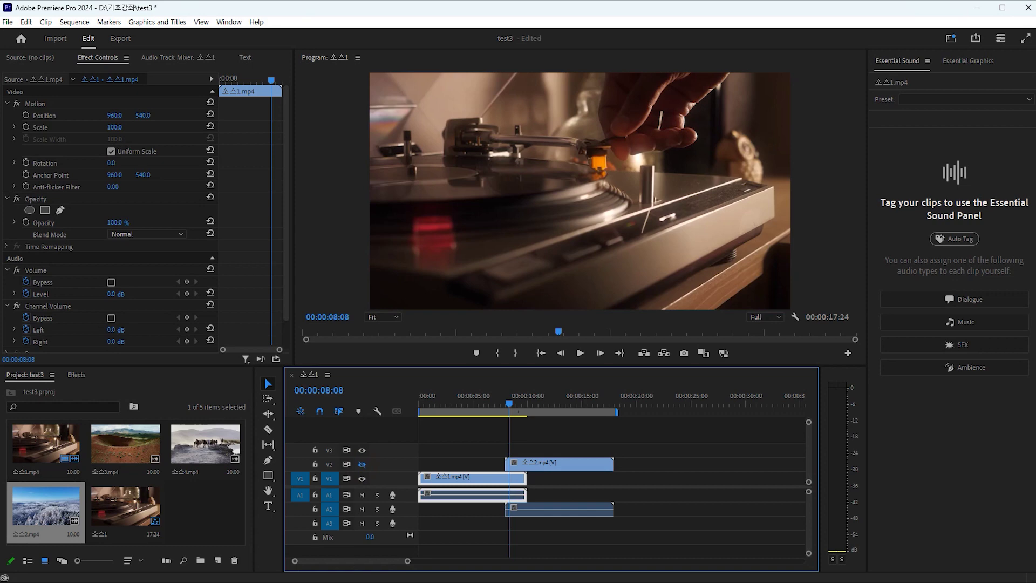
left_click(362, 464)
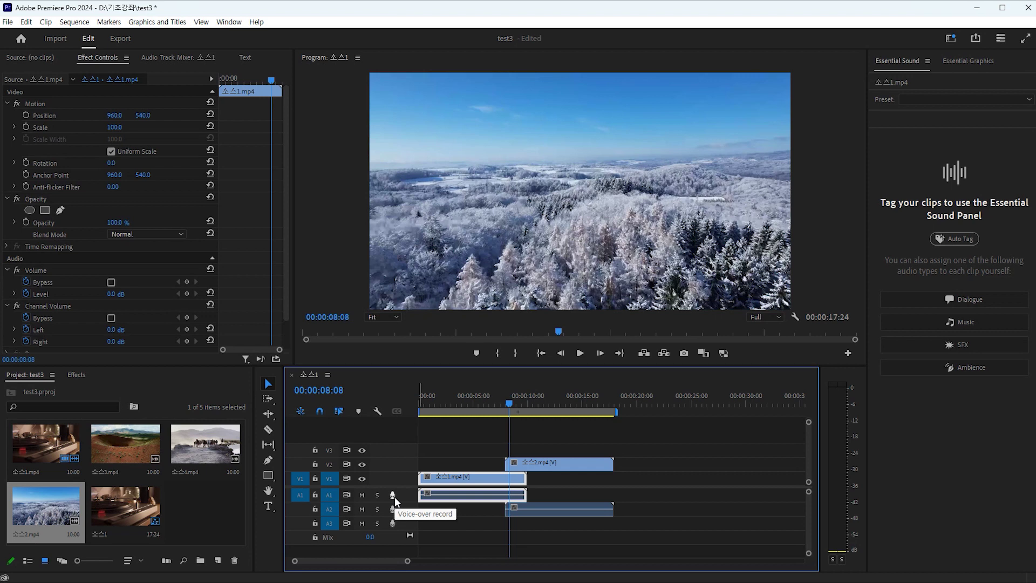
Step: Try muting and soloing audio track A1, and switch both settings off again
left_click(362, 495)
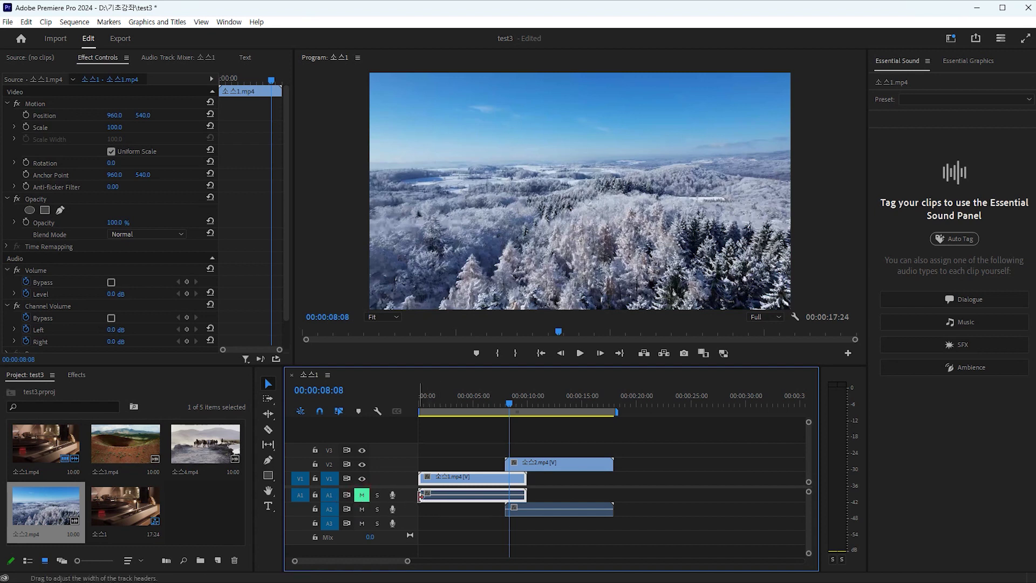
left_click(379, 497)
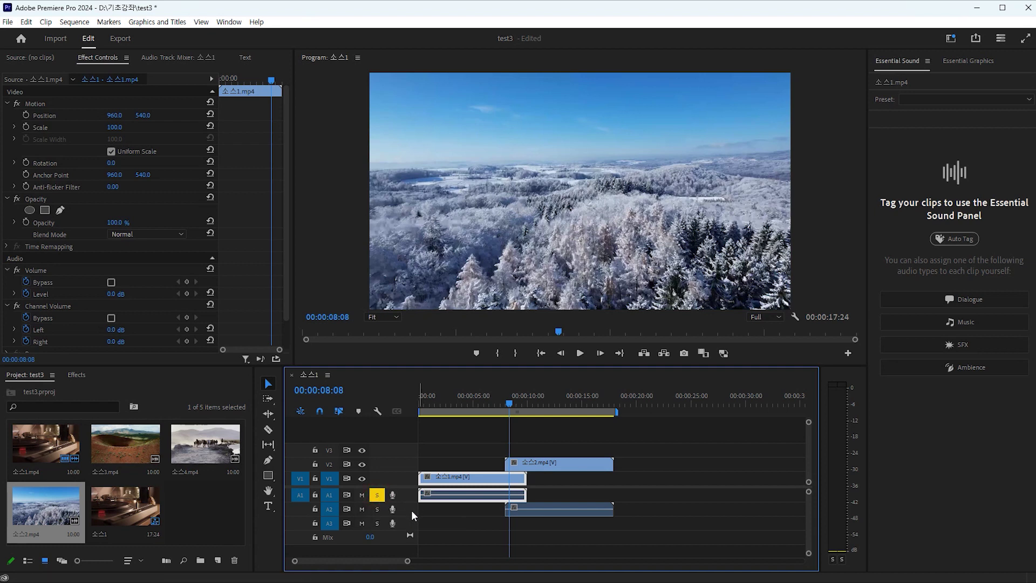
left_click(379, 497)
Step: Add a video track above V3, plus one video track after Video 4 and one standard audio track after Audio 3
right_click(384, 453)
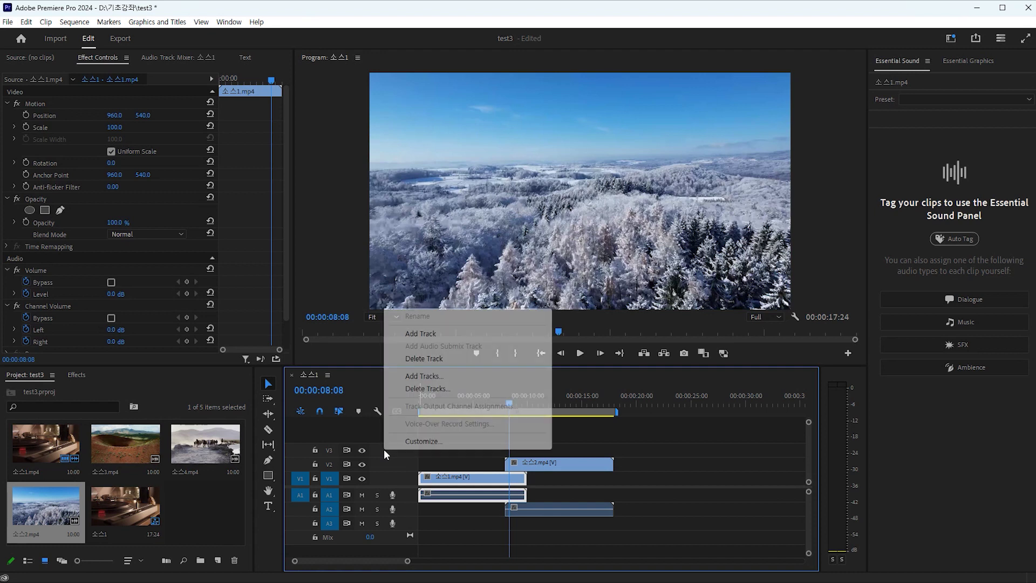
left_click(420, 334)
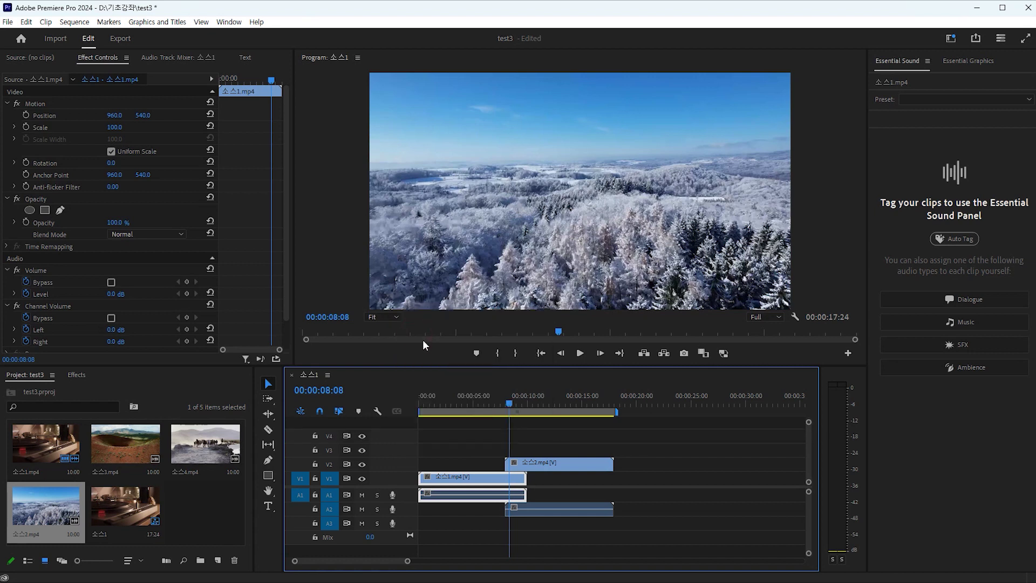
right_click(387, 436)
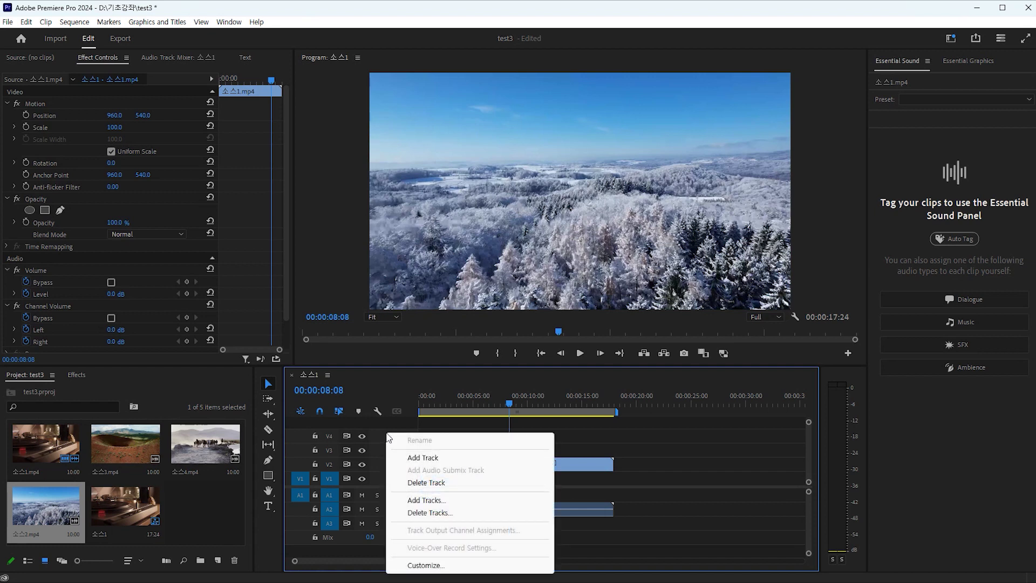
left_click(441, 500)
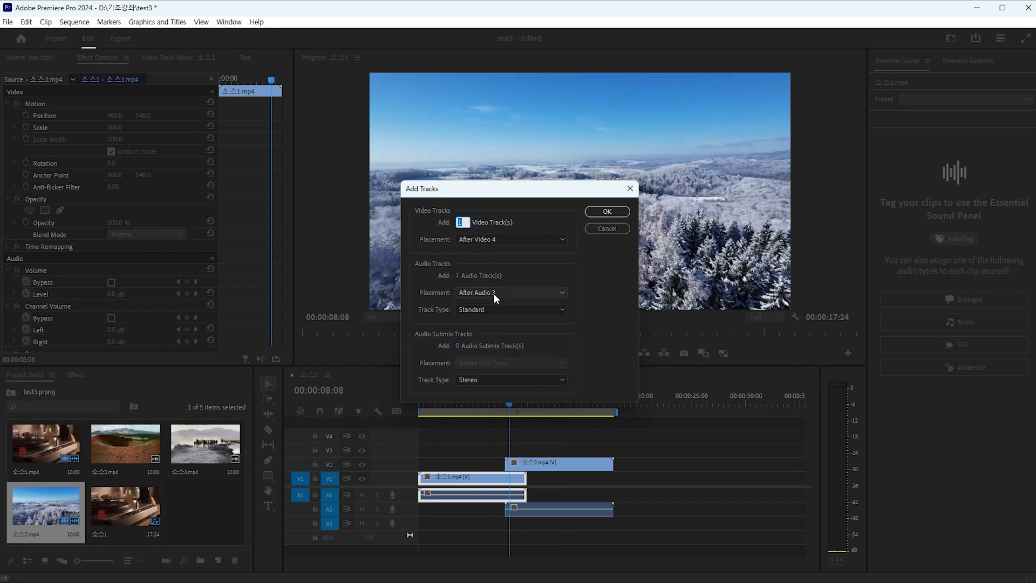
left_click_drag(458, 276, 456, 278)
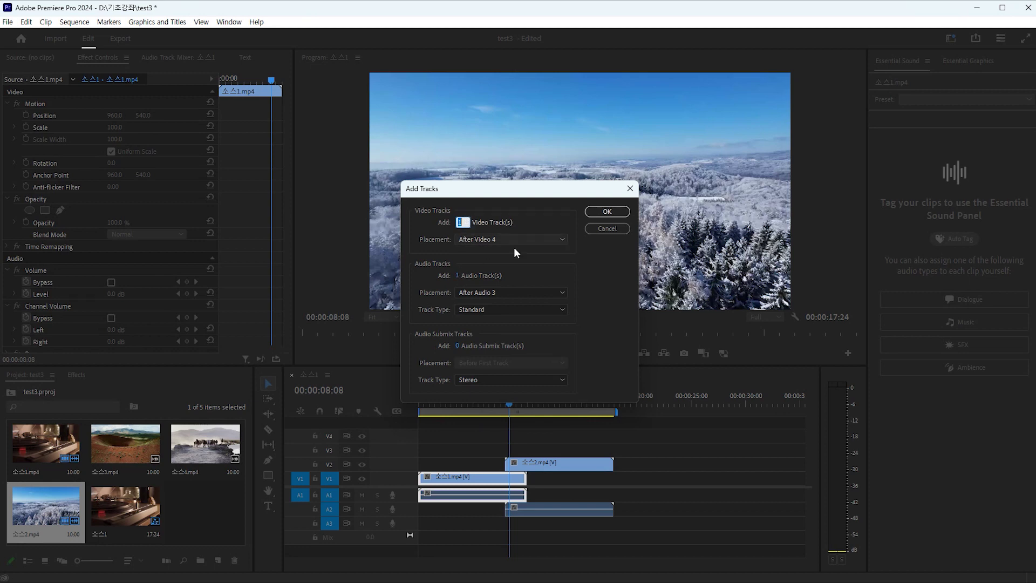
left_click(605, 213)
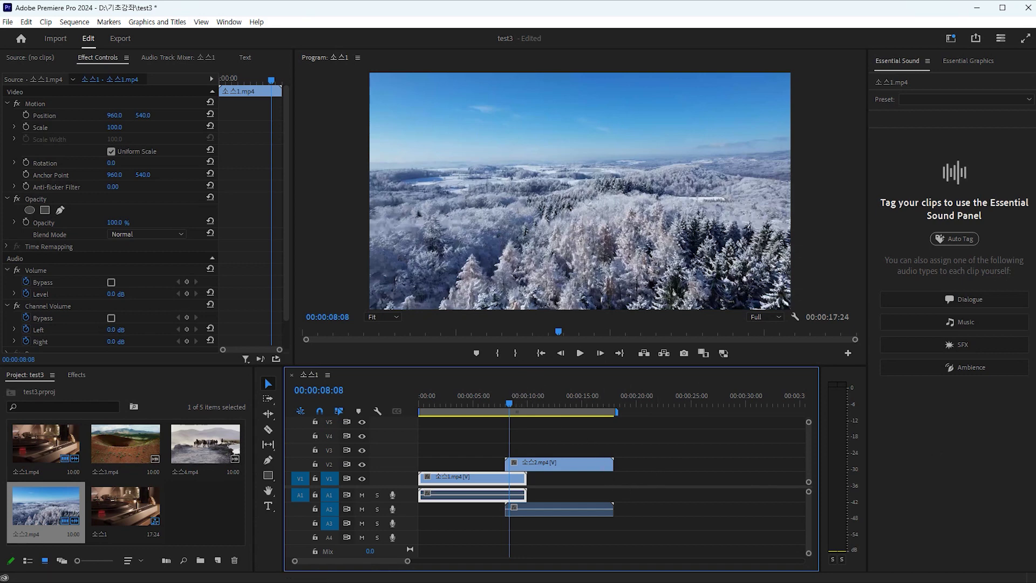
Step: Split the 소스1.mp4 clip on V1 at 00:00:05:00 with the Razor tool and delete its second half
mouse_move(506, 407)
left_mouse_down()
mouse_move(464, 413)
mouse_move(512, 413)
left_mouse_up()
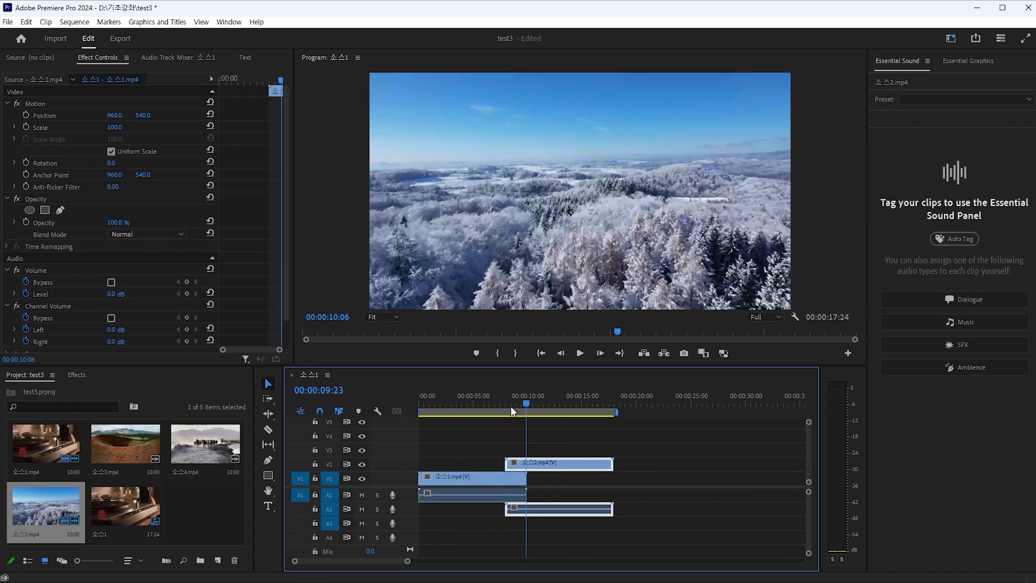
left_click(458, 408)
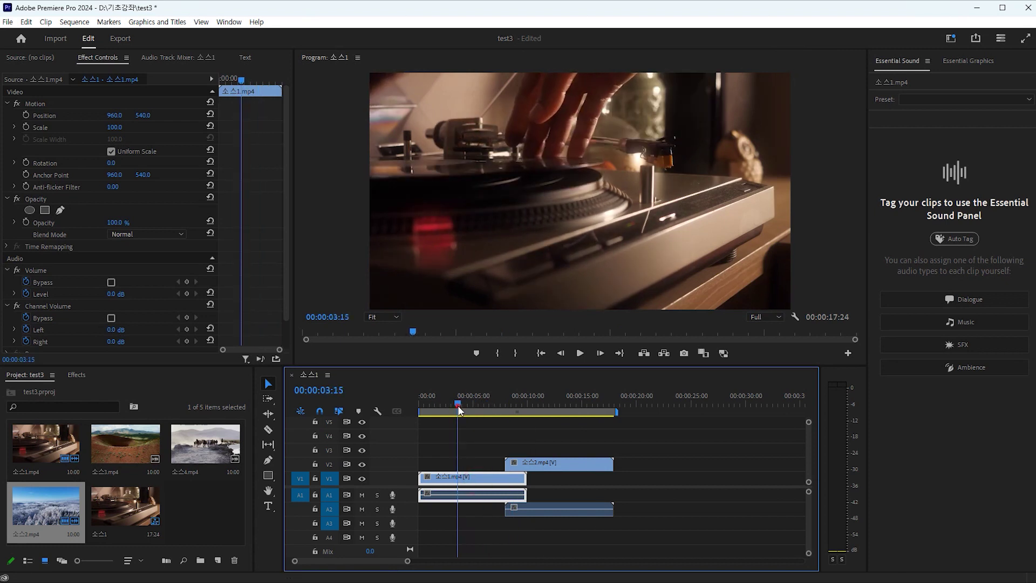
left_click_drag(458, 406, 475, 406)
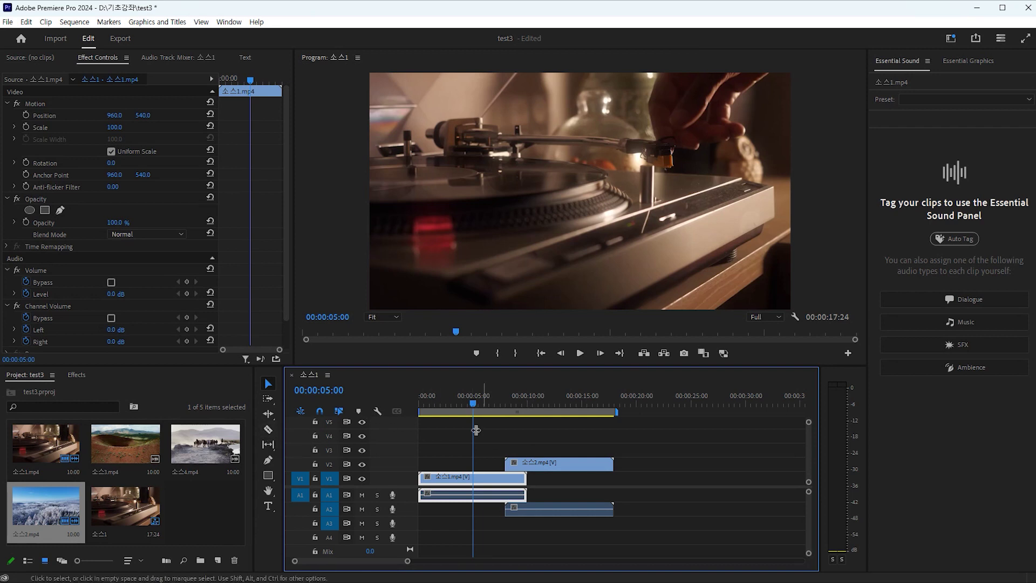
key("c")
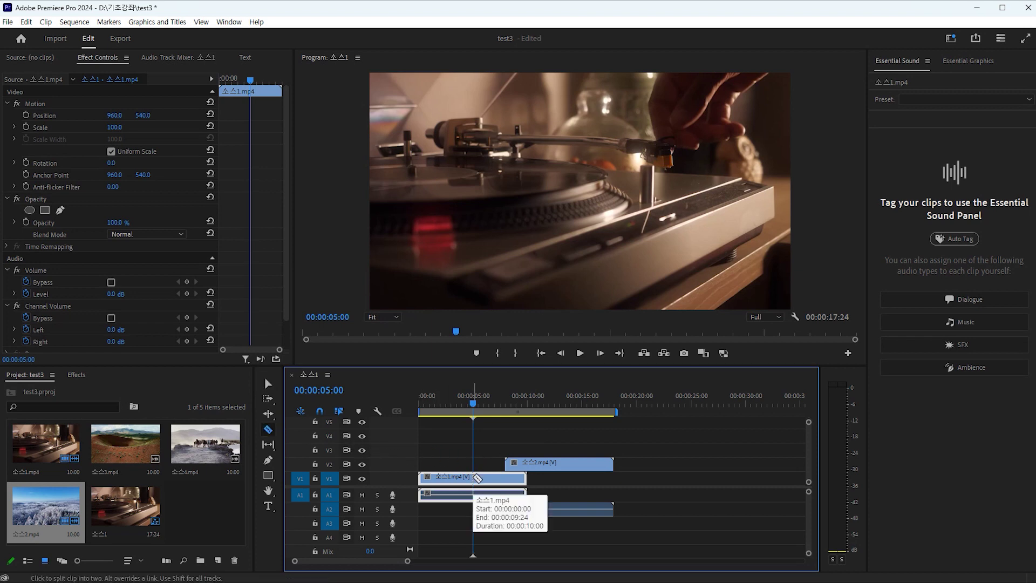
left_click(475, 478)
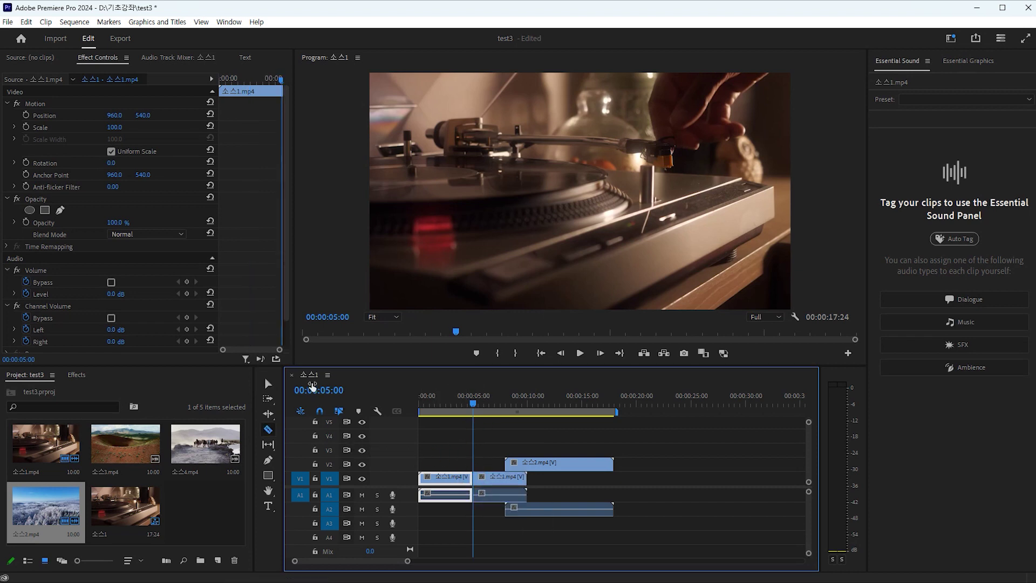
left_click(268, 384)
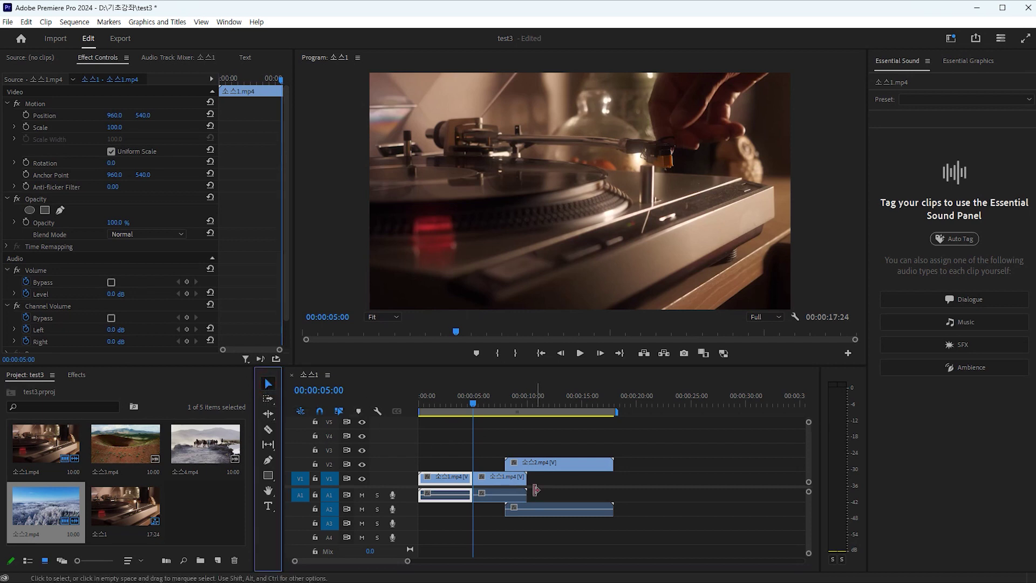
left_click(500, 477)
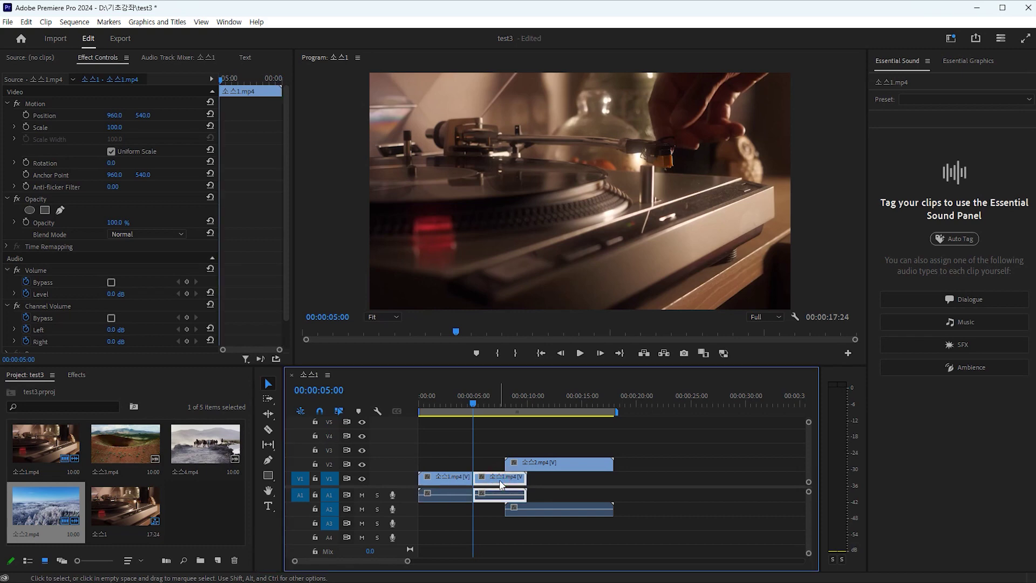
key("Delete")
Step: Trim the end of the 소스2.mp4 clip on V2 to the playhead at 00:00:12:22
left_click_drag(501, 406, 561, 413)
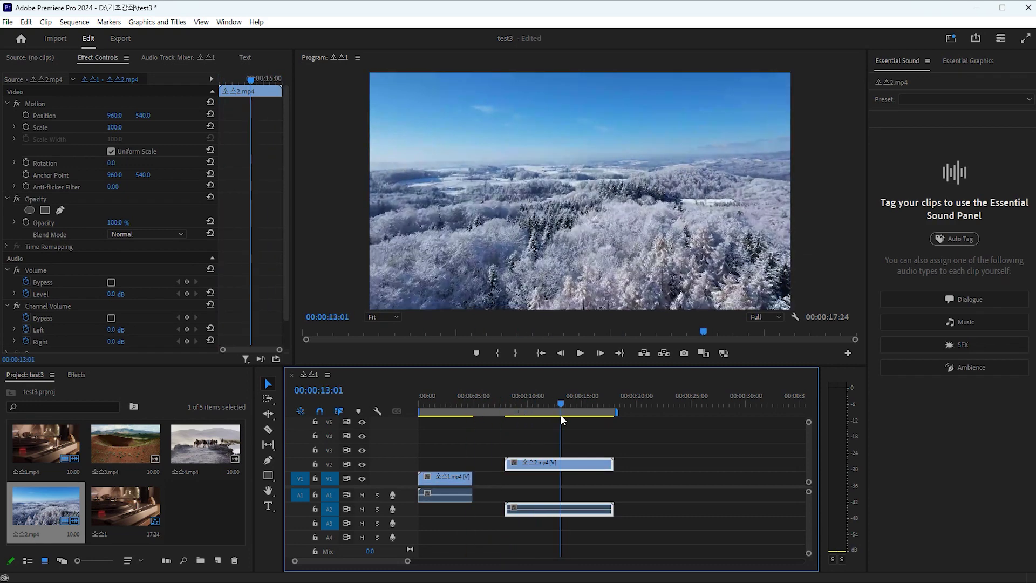
left_click(562, 405)
left_click_drag(561, 405, 559, 406)
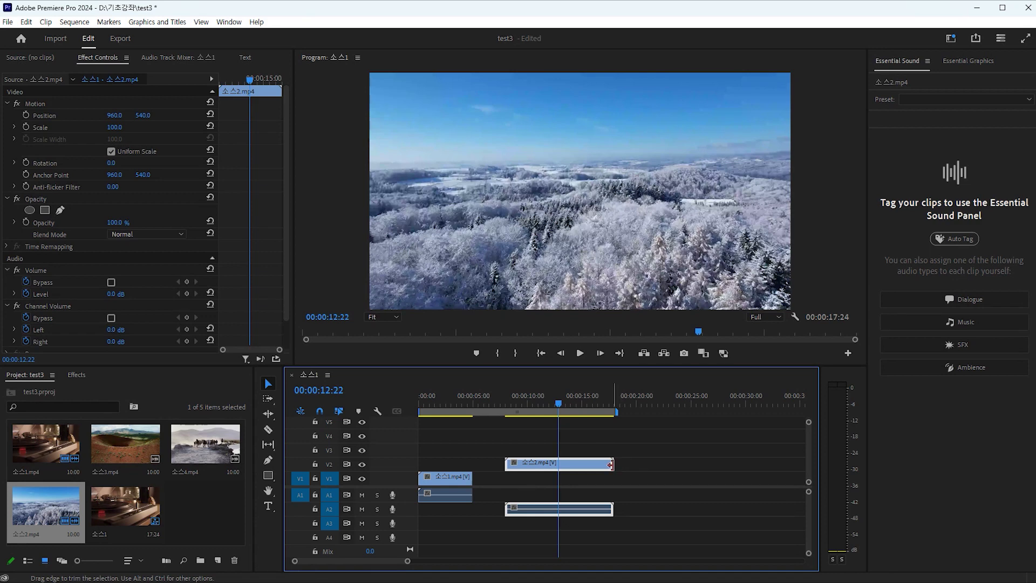
left_click_drag(610, 464, 559, 464)
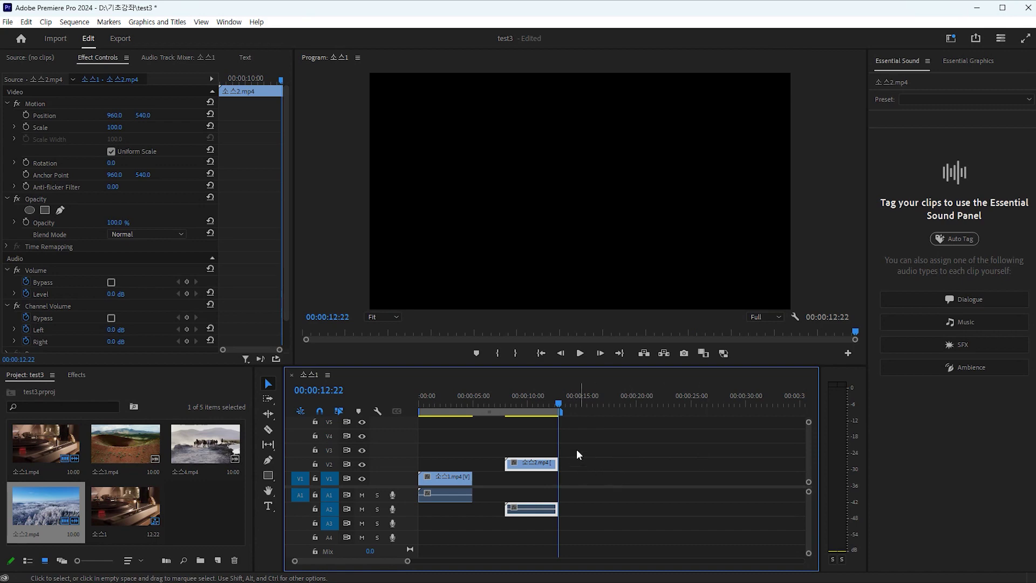
Step: Extend the end of the 소스2.mp4 clip to its full length and trim it back to 00:00:12:22
mouse_move(558, 403)
left_mouse_down()
mouse_move(518, 414)
mouse_move(558, 410)
left_mouse_up()
left_click_drag(561, 463, 613, 463)
mouse_move(468, 478)
left_mouse_down()
mouse_move(561, 478)
mouse_move(472, 478)
left_mouse_up()
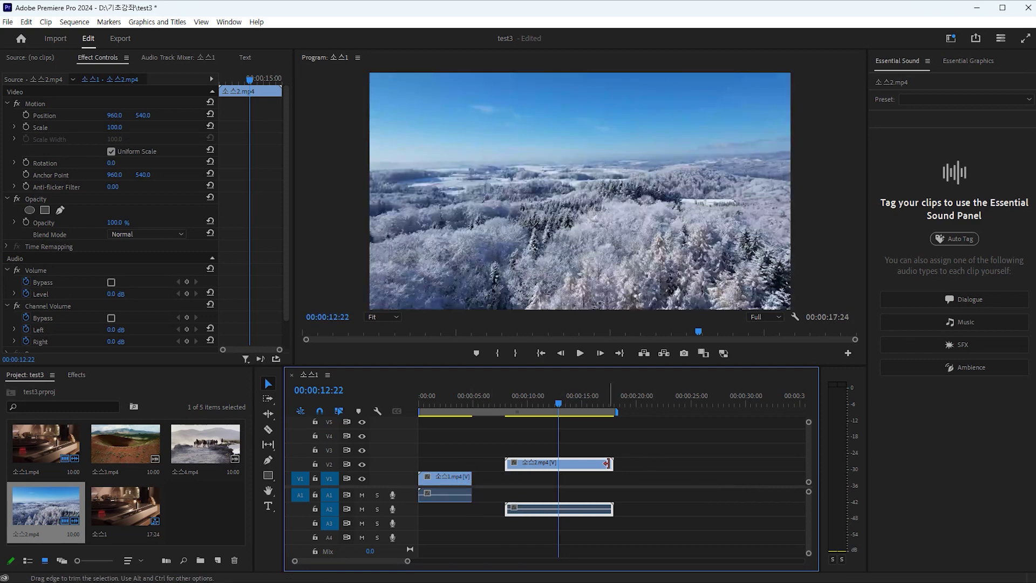
left_click_drag(612, 463, 717, 464)
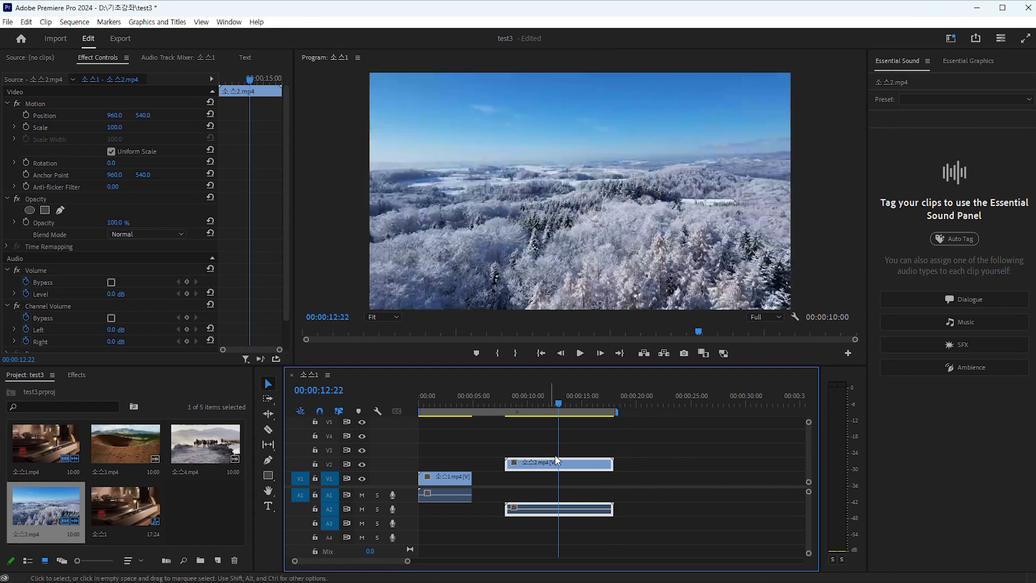
left_click_drag(611, 462, 562, 468)
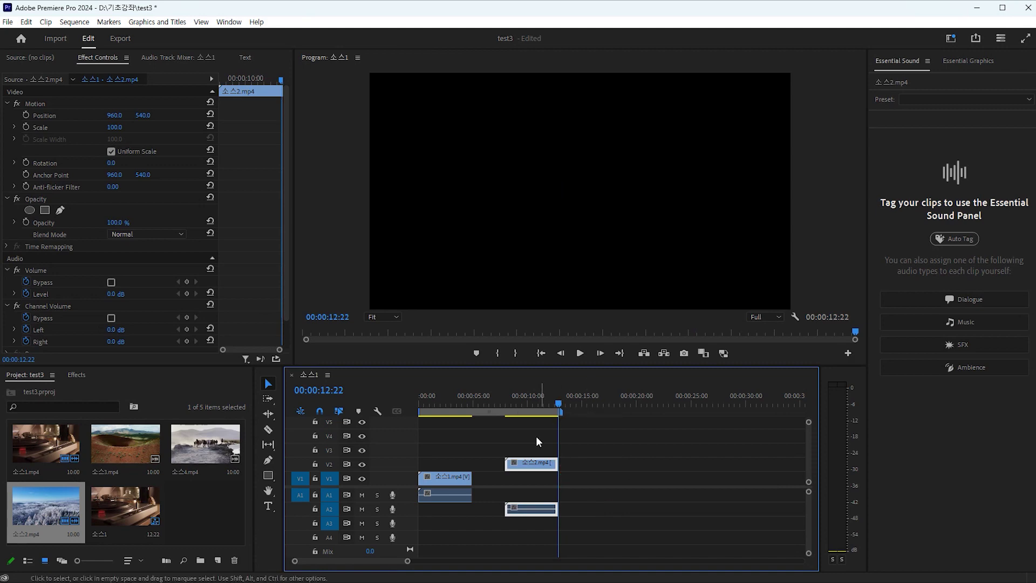
Step: Move the 소스2.mp4 clip on V2 to start where the 소스1.mp4 clip ends, and scrub back through the first clip
left_click_drag(505, 415, 450, 426)
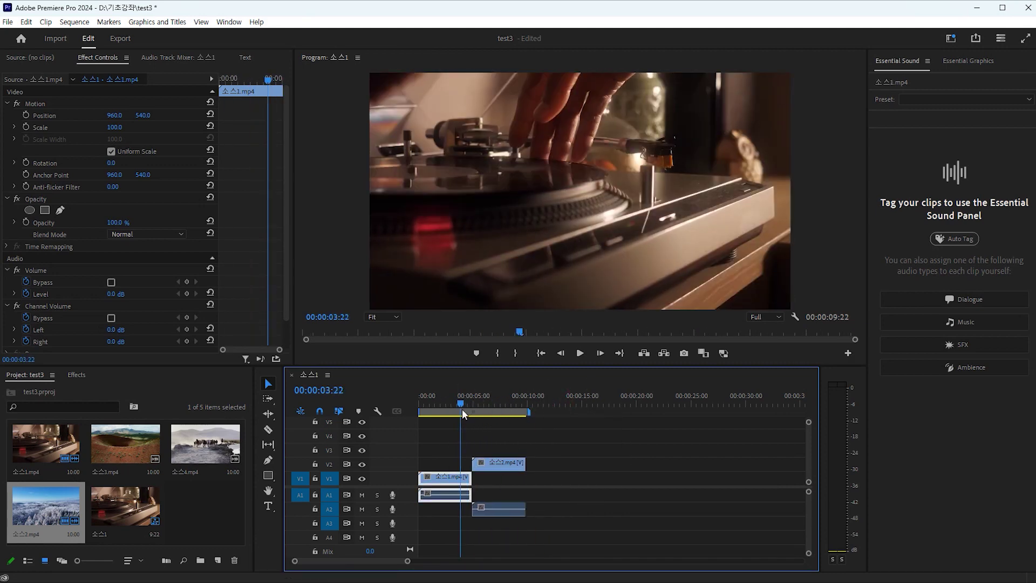
left_click(462, 409)
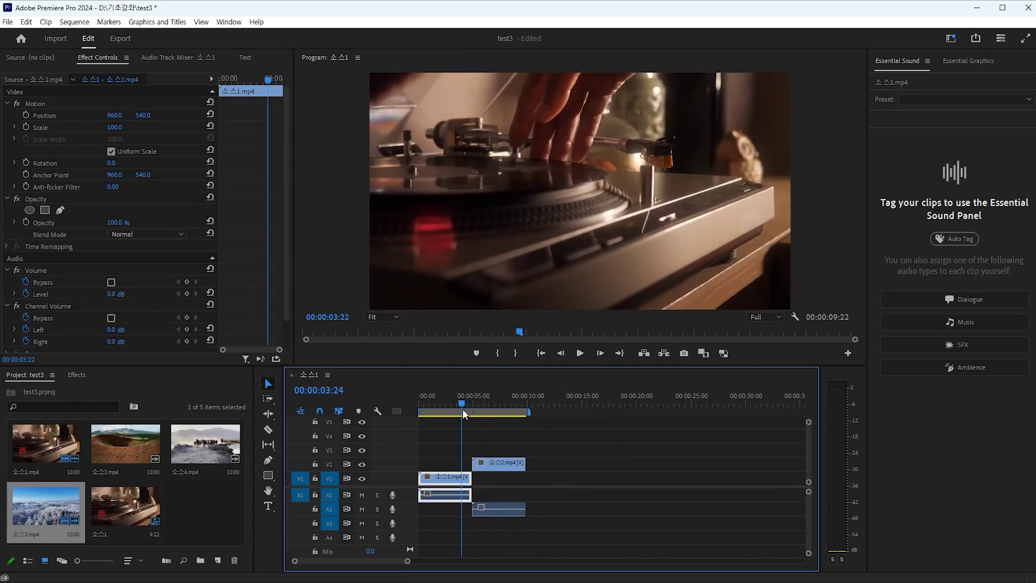
left_click(506, 463)
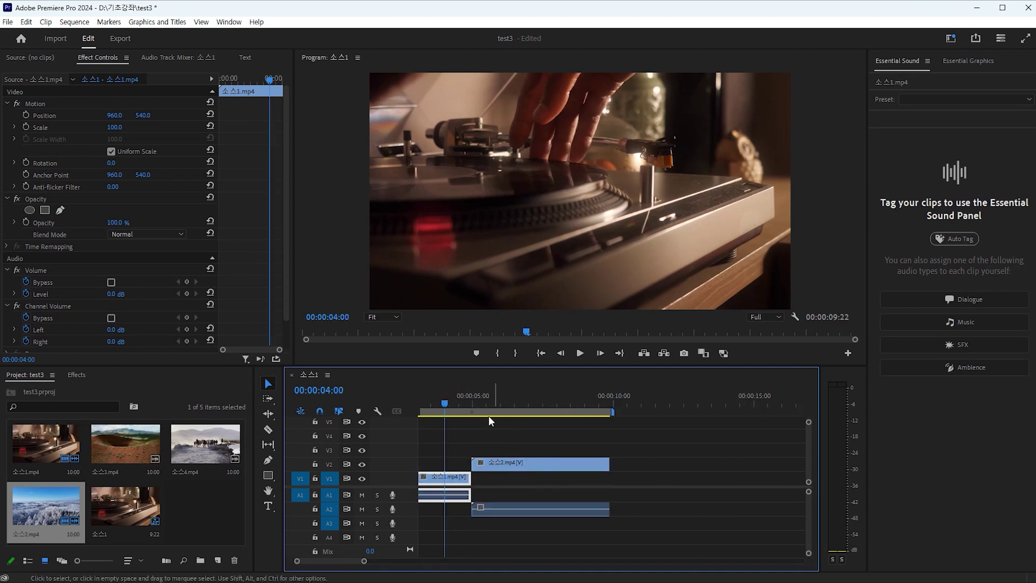
left_click_drag(441, 404, 427, 409)
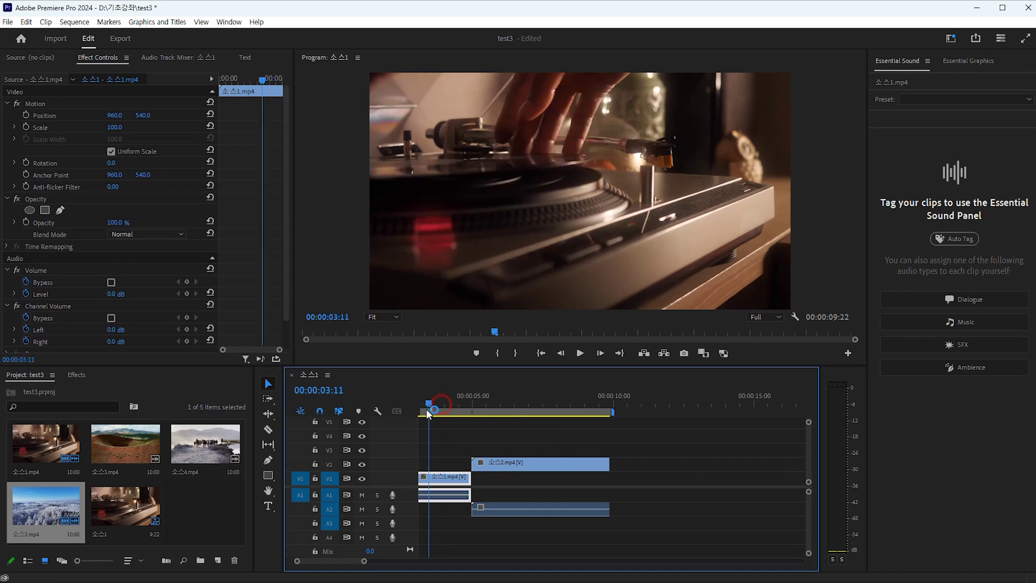
key("minus")
left_click_drag(365, 565, 312, 561)
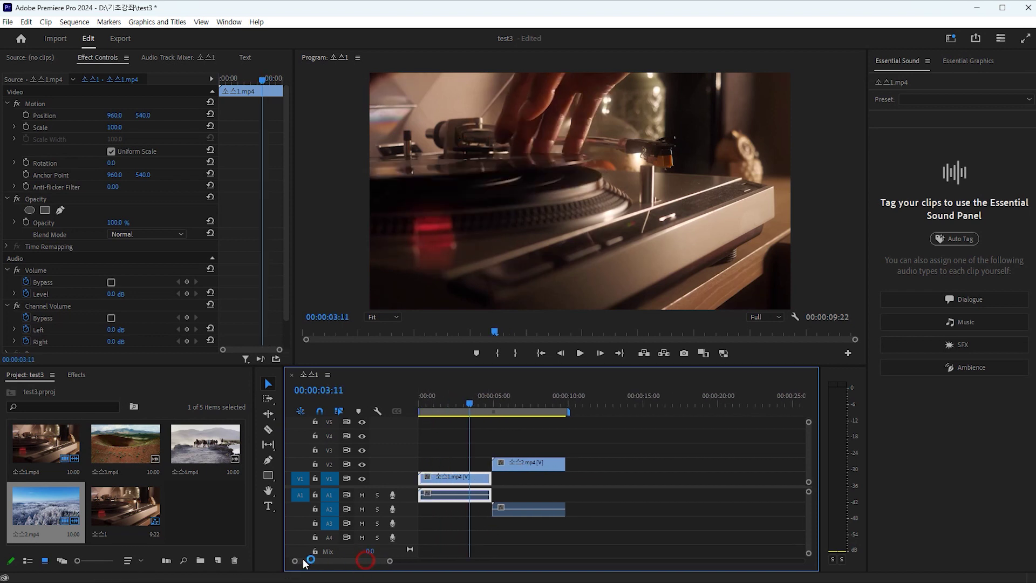
left_click_drag(467, 403, 426, 411)
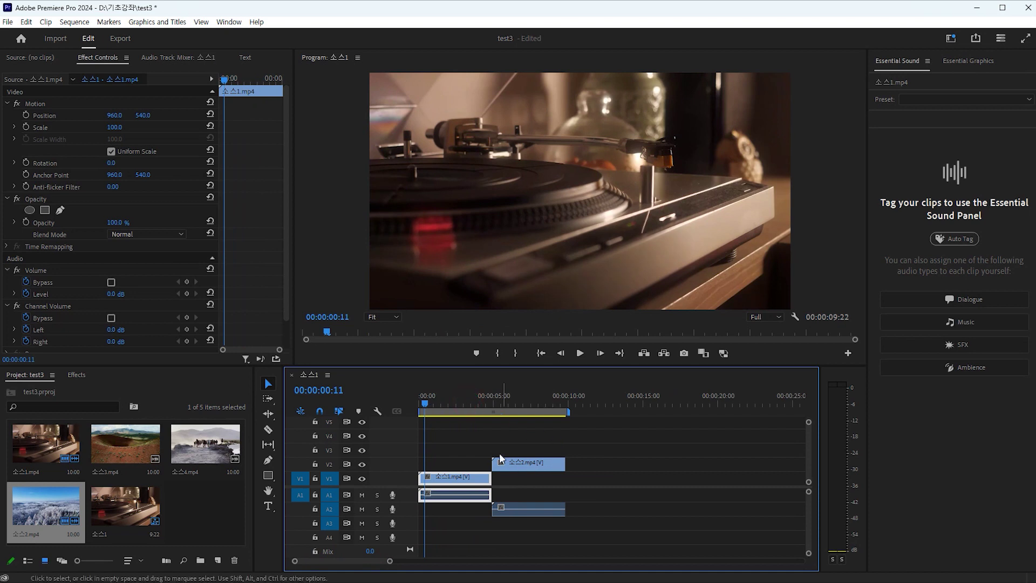
Step: Reposition the 소스2.mp4 clip on V2 so that it starts at 00:00:04:00, overlapping the end of the 소스1.mp4 clip
left_click(523, 463)
mouse_move(551, 468)
left_mouse_down()
mouse_move(492, 472)
mouse_move(493, 459)
mouse_move(565, 467)
left_mouse_up()
left_click_drag(426, 403, 479, 404)
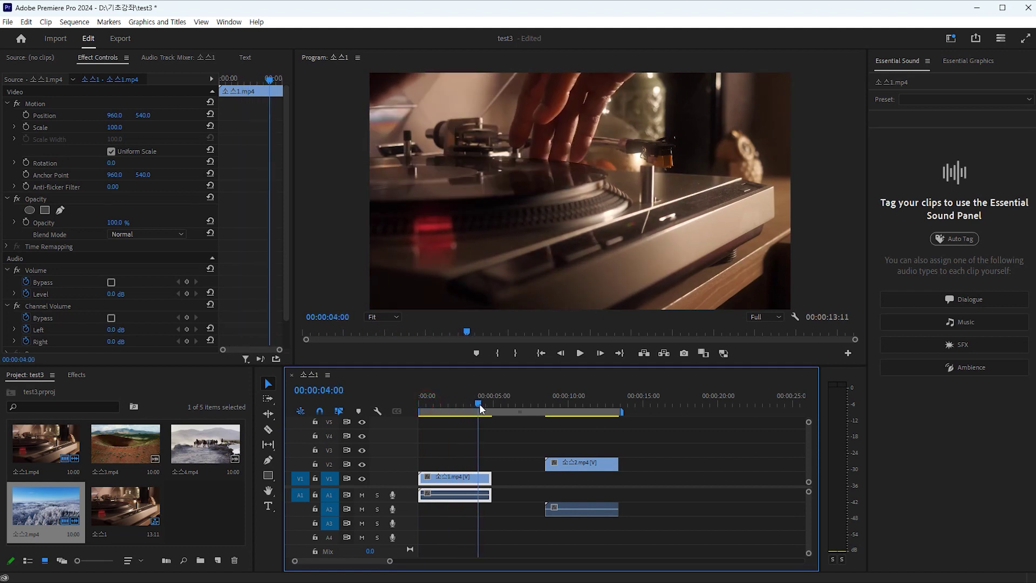
left_click_drag(579, 462, 515, 471)
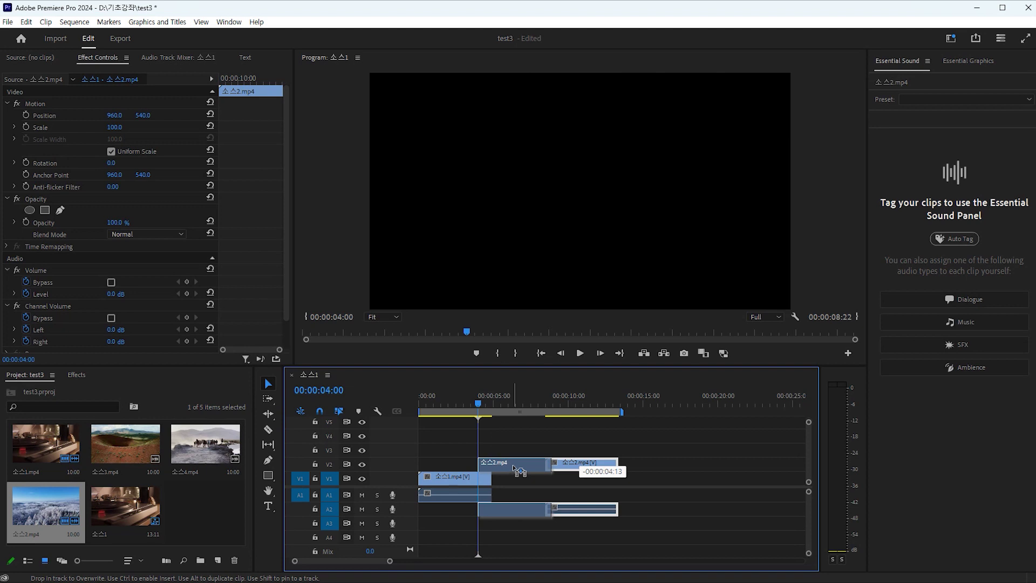
left_click_drag(519, 471, 519, 471)
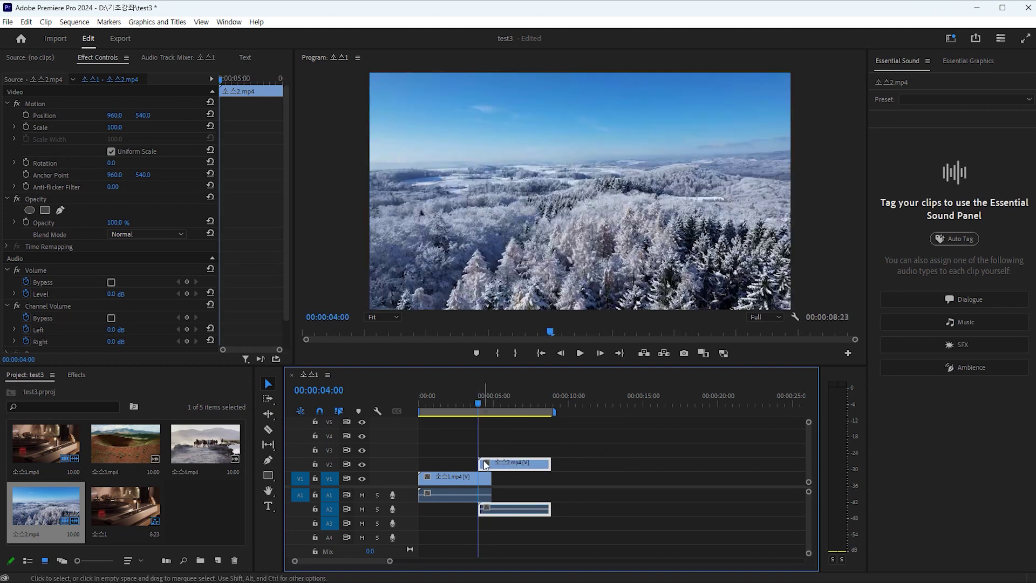
Step: Play the overlap between the 소스1.mp4 and 소스2.mp4 clips to check the hard cut
scroll(471, 455, "up", 3, "alt")
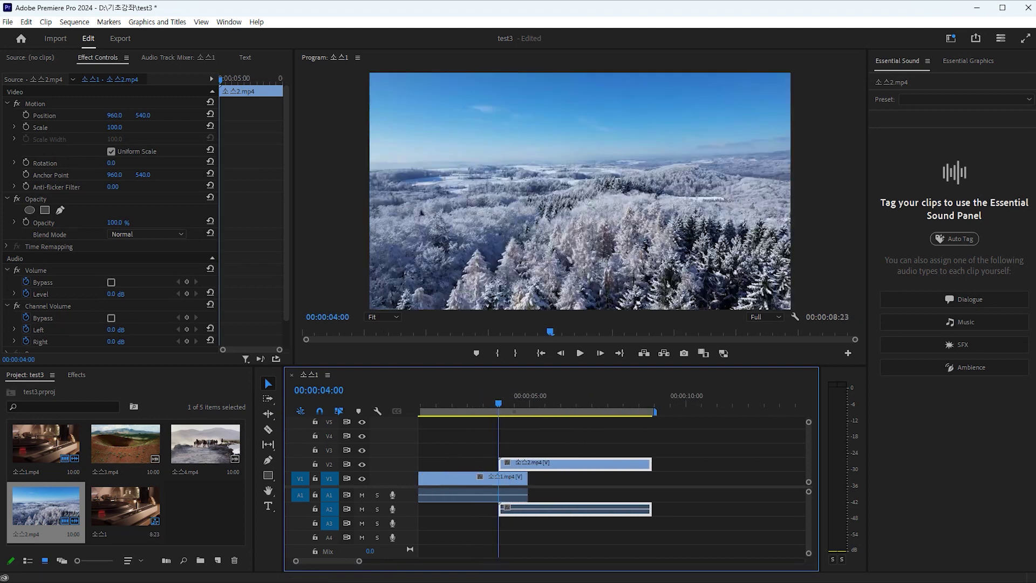
scroll(333, 558, "up", 2)
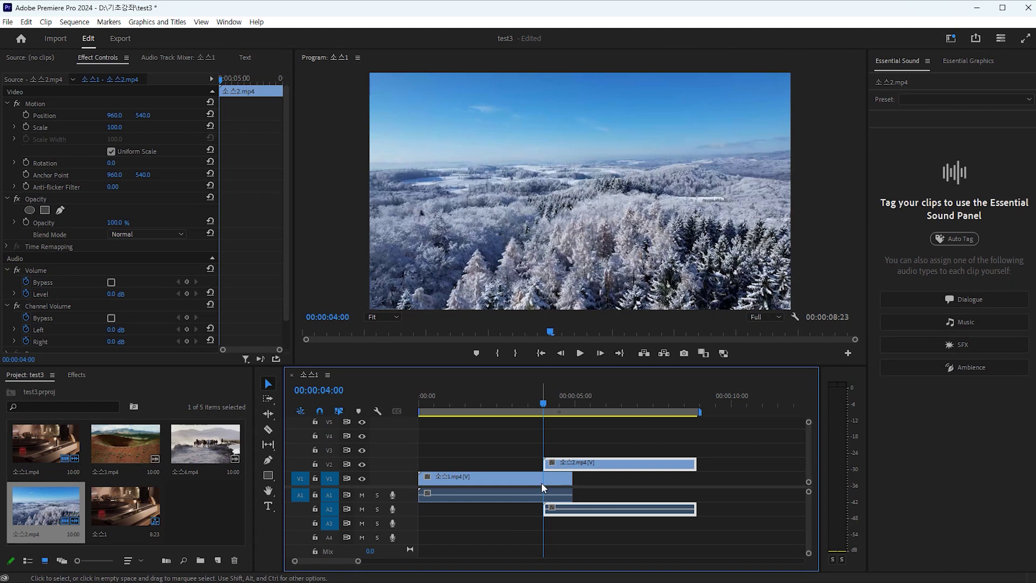
left_click_drag(548, 403, 528, 413)
key("space")
left_click_drag(567, 403, 496, 416)
key("space")
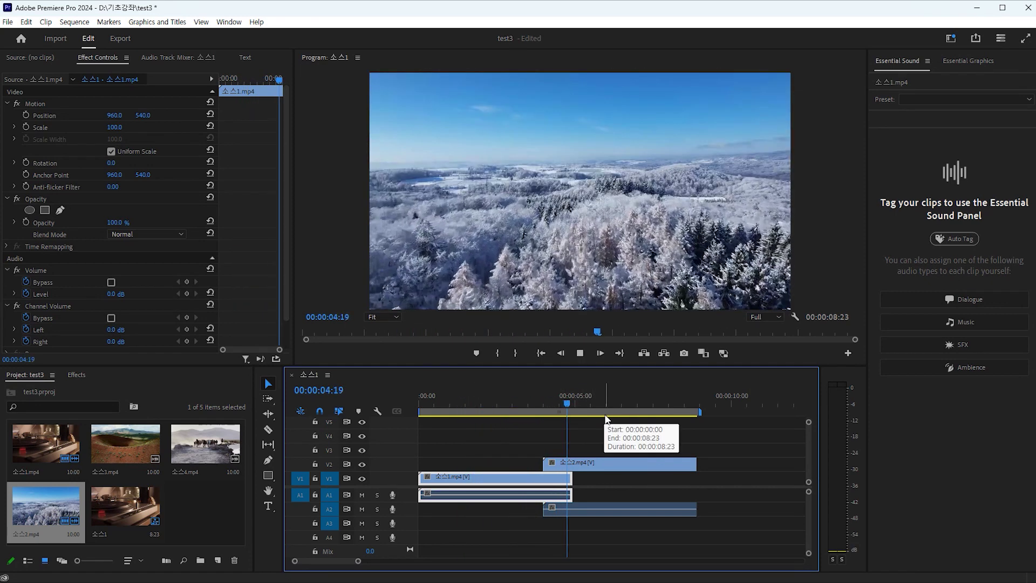
Step: Keyframe the 소스2.mp4 clip's Opacity from 0% at 00:00:04:00 to 100% at 00:00:04:24
left_click_drag(574, 403, 541, 421)
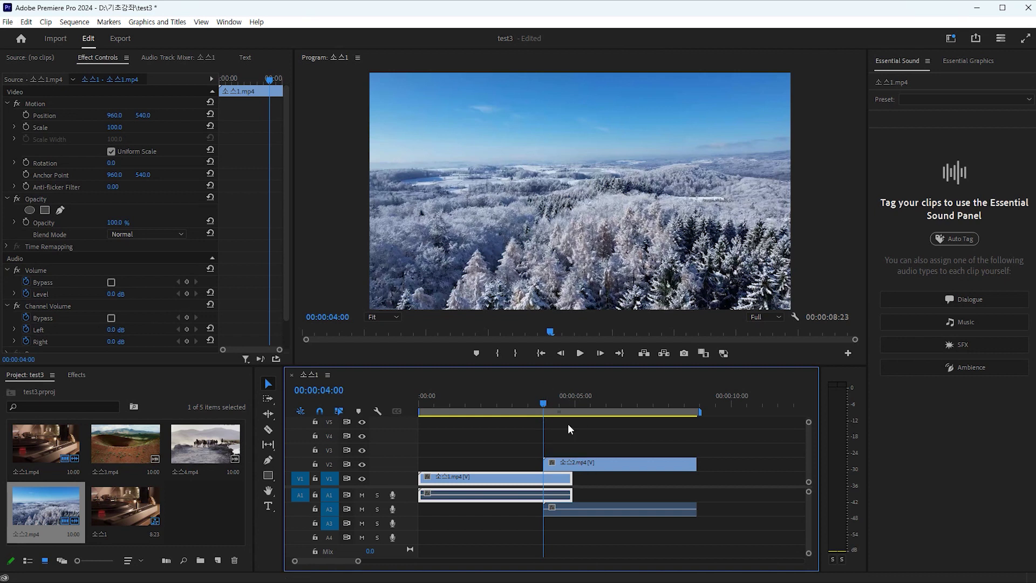
left_click(598, 460)
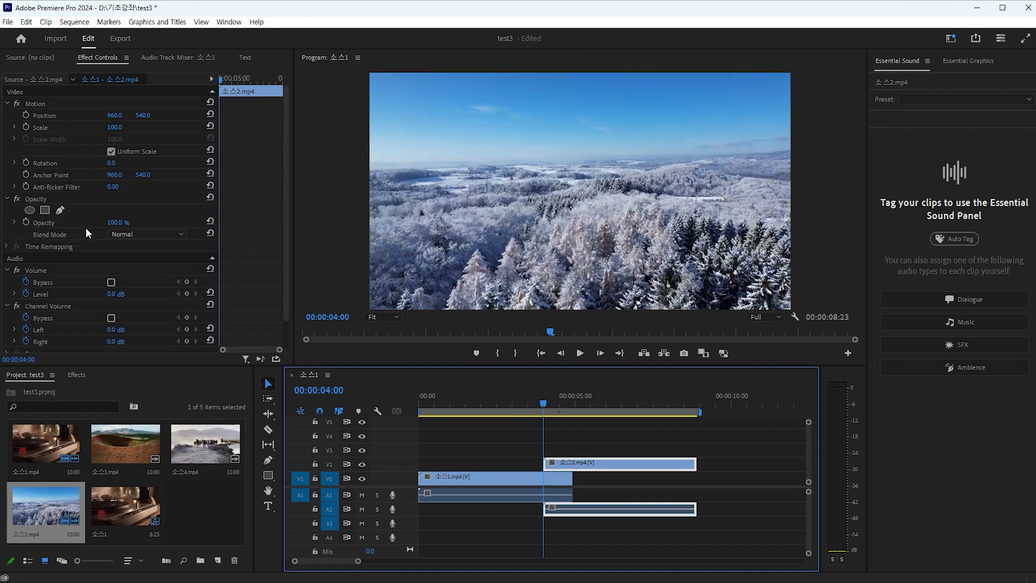
mouse_move(118, 226)
left_mouse_down()
mouse_move(86, 224)
mouse_move(122, 223)
left_mouse_up()
left_click(26, 222)
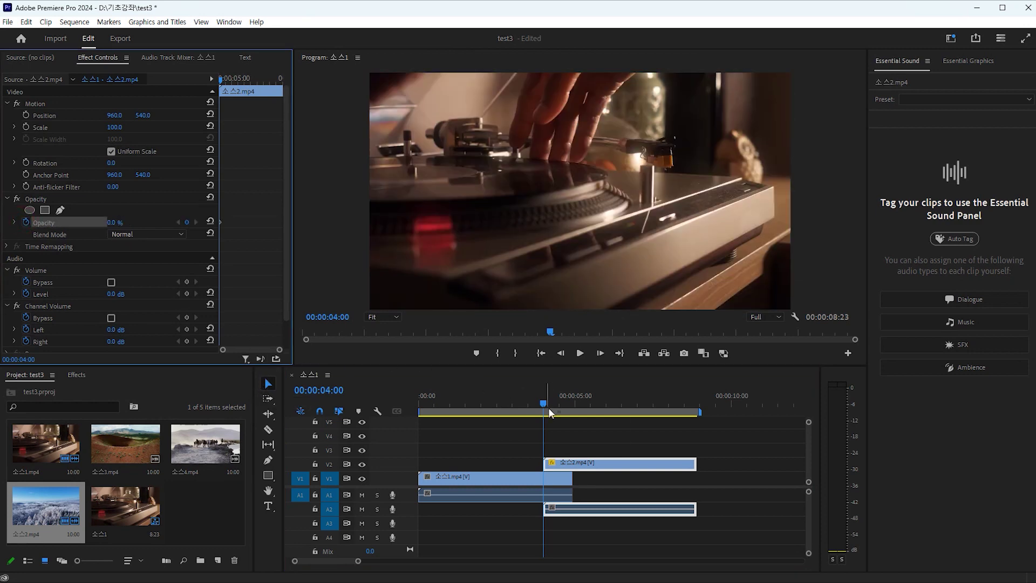
left_click_drag(543, 400, 567, 411)
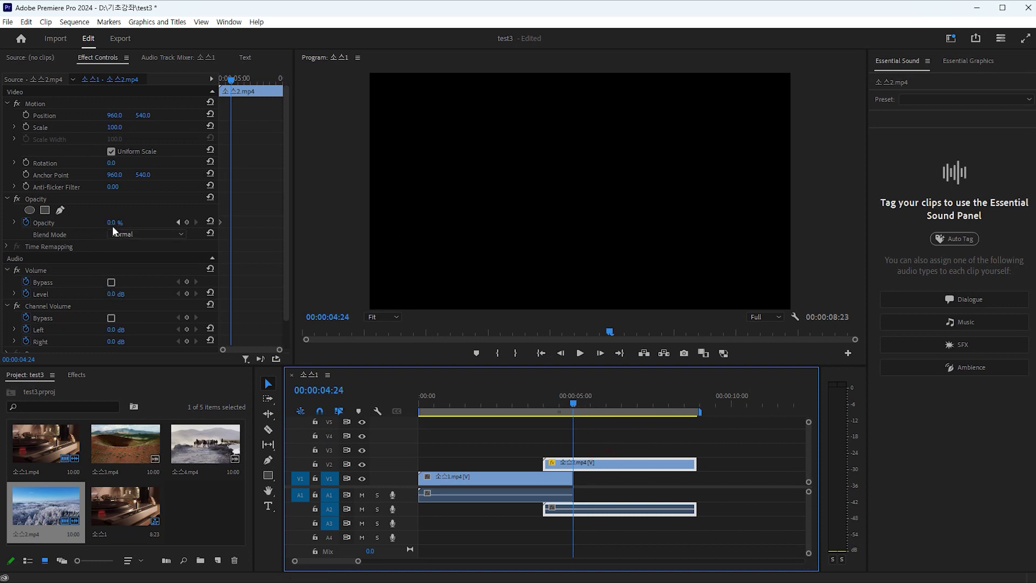
left_click_drag(112, 226, 167, 226)
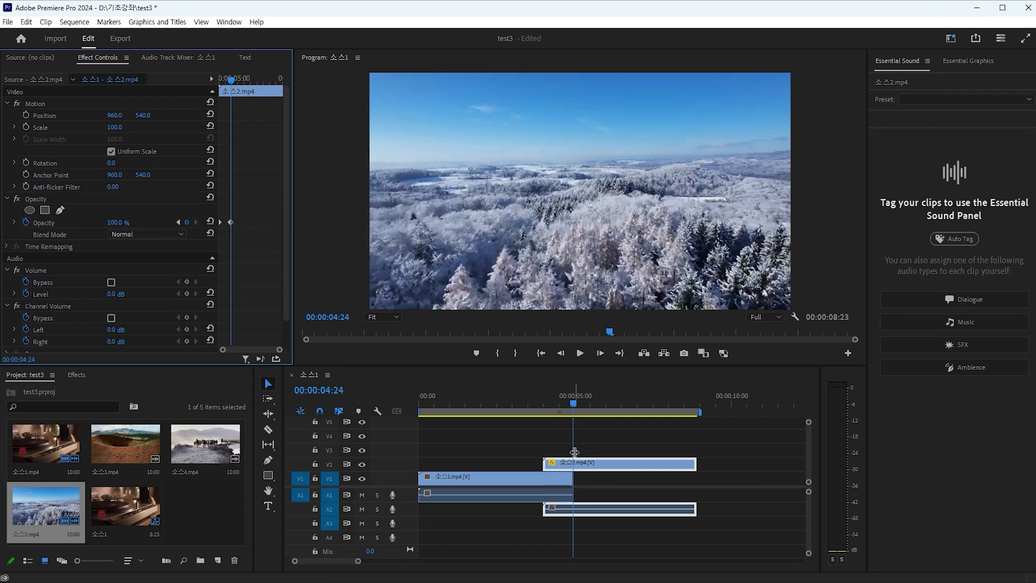
Step: Play the overlap between the first two clips to preview the opacity fade-in
left_click_drag(574, 399, 464, 413)
key("space")
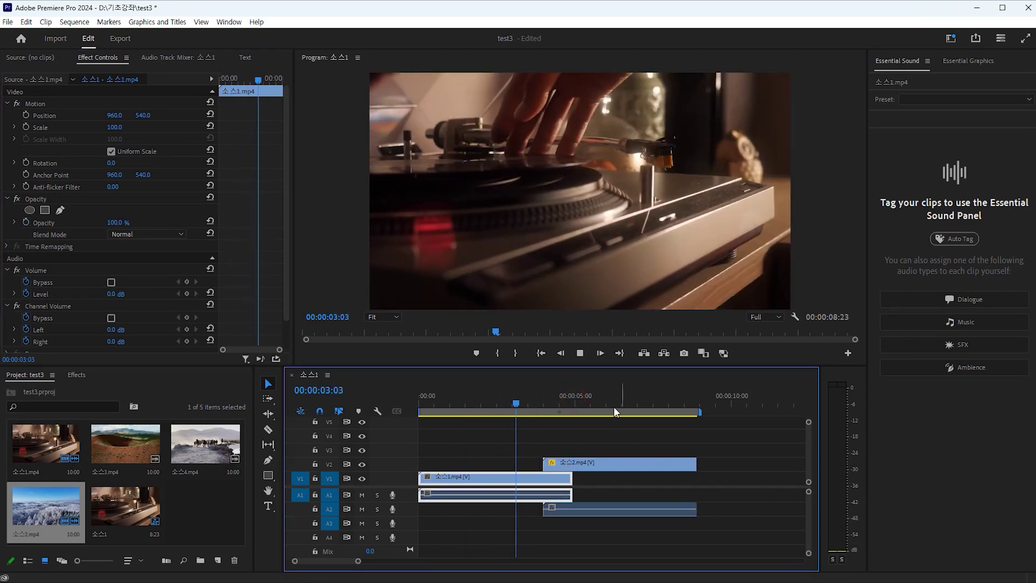
left_click_drag(513, 412, 495, 409)
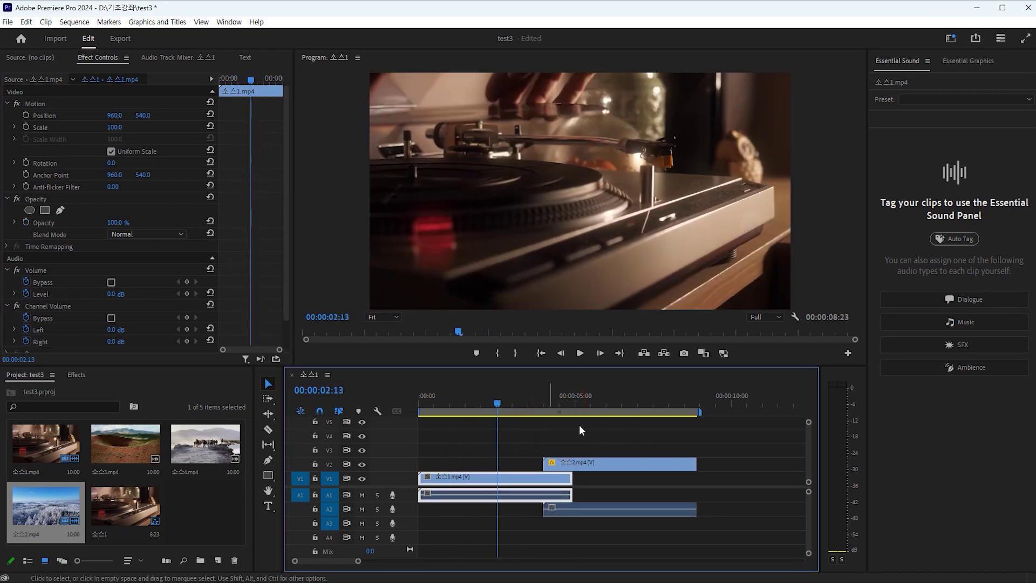
key("space")
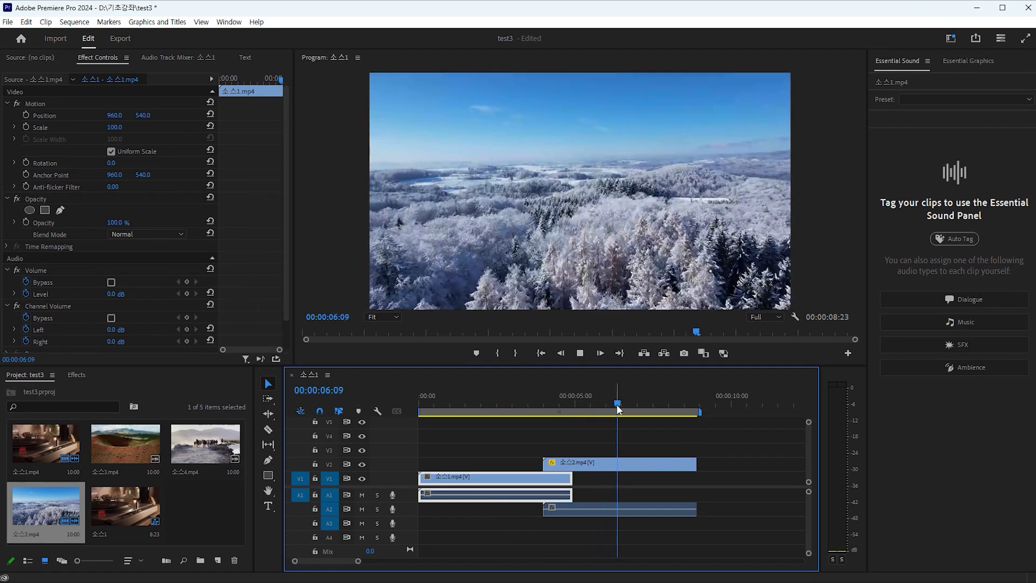
left_click(545, 413)
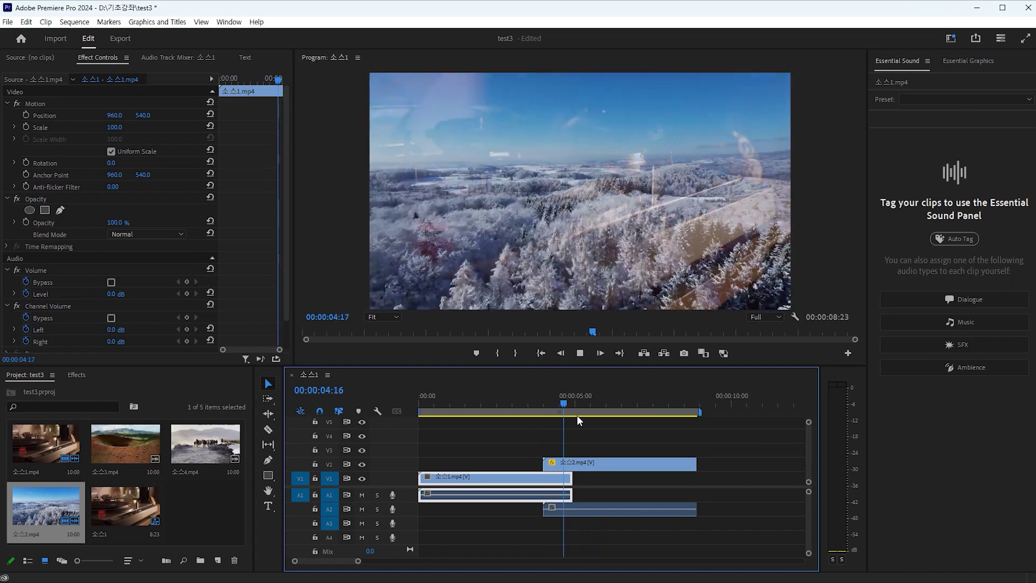
key("space")
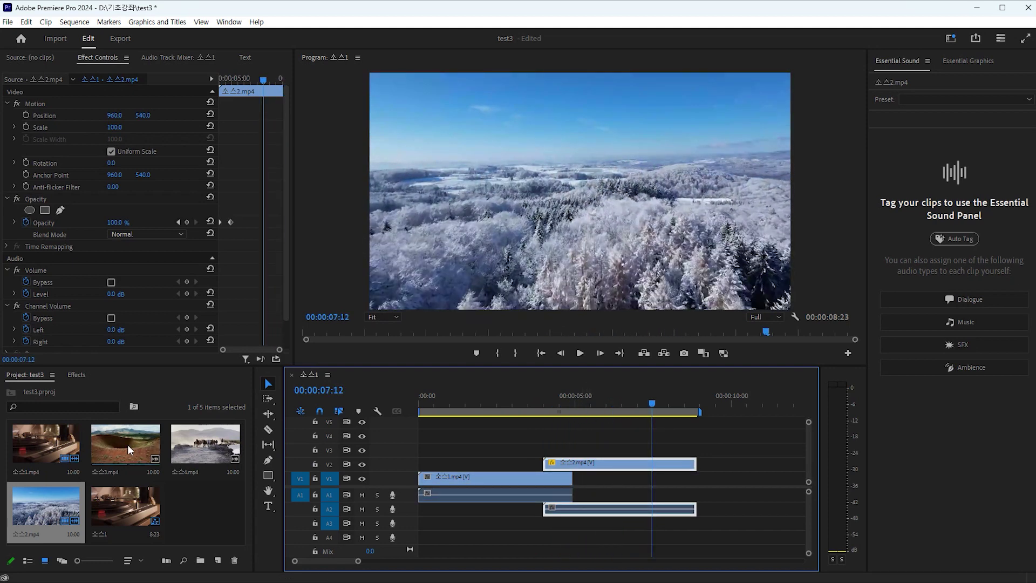
Step: Add 소스3.mp4 to V1 after the 소스2.mp4 clip, starting at about 00:00:10:05
left_click_drag(127, 444, 646, 489)
scroll(399, 562, "down", 3)
left_click_drag(546, 477, 580, 479)
Step: Split the 소스3.mp4 clip on V1 at 00:00:15:05 with the Razor tool and delete its second half
left_click(268, 430)
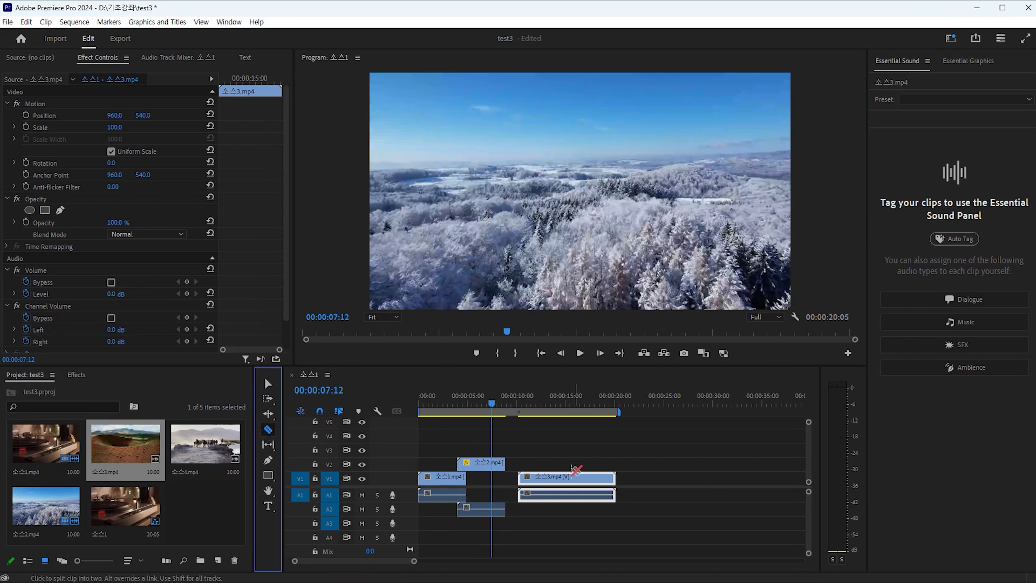
left_click(569, 403)
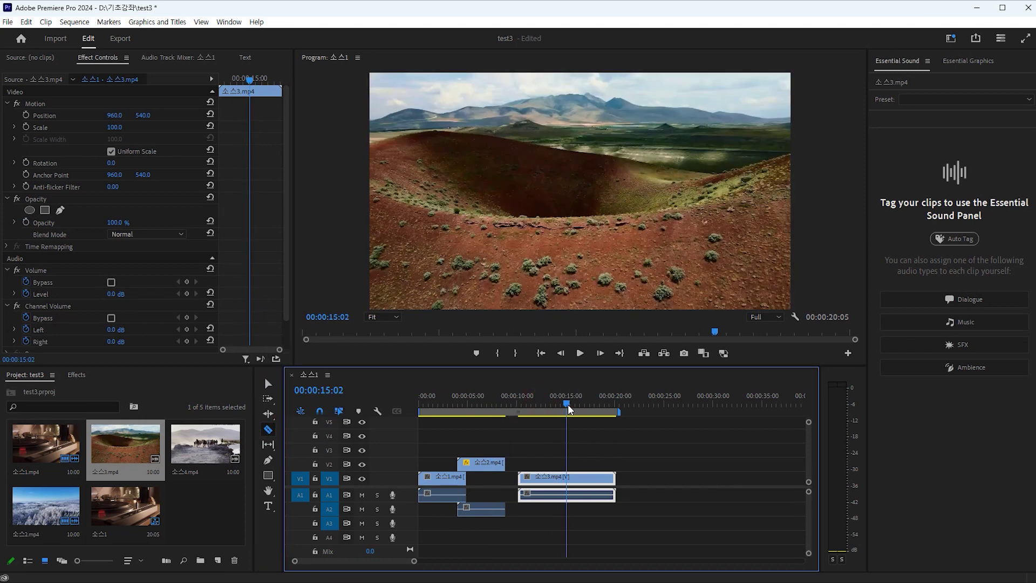
mouse_move(571, 404)
left_mouse_down()
mouse_move(558, 407)
mouse_move(568, 406)
left_mouse_up()
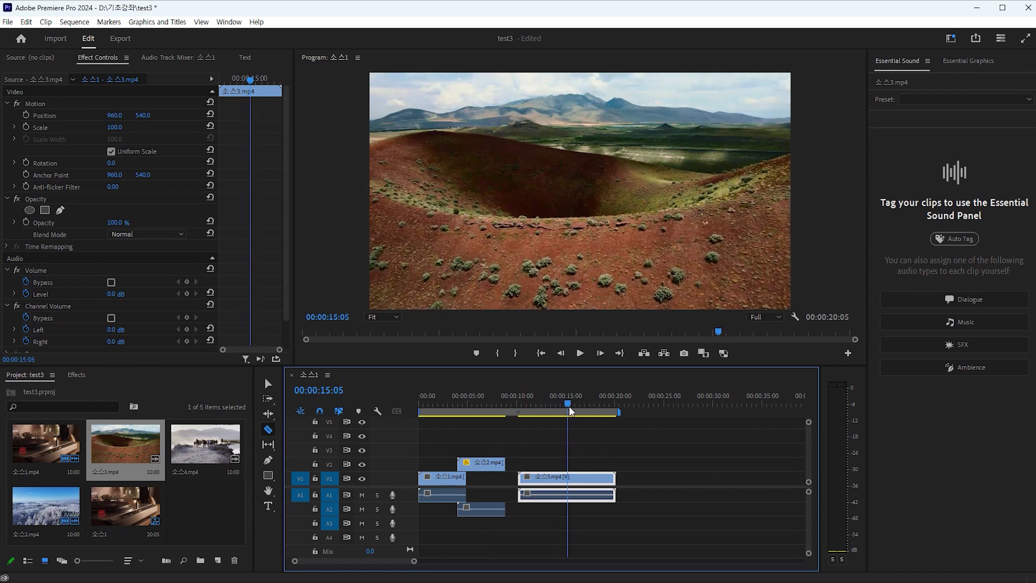
left_click(571, 476)
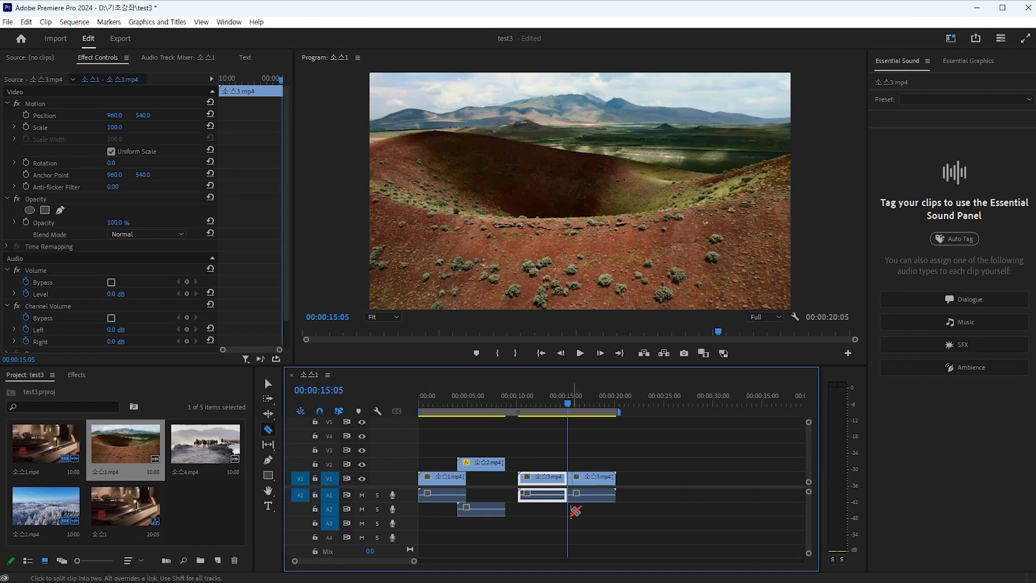
left_click(268, 384)
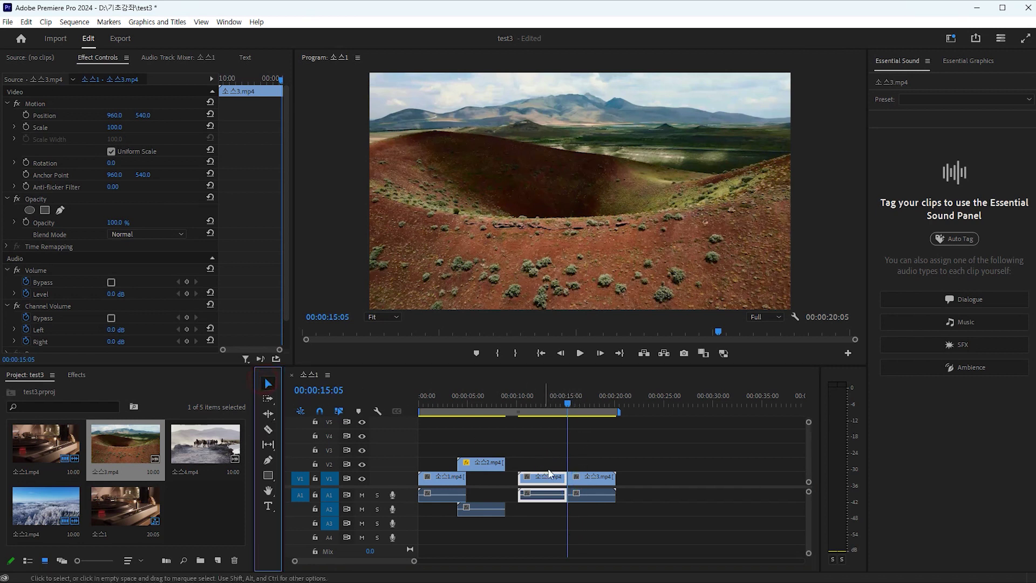
left_click(591, 477)
key("Delete")
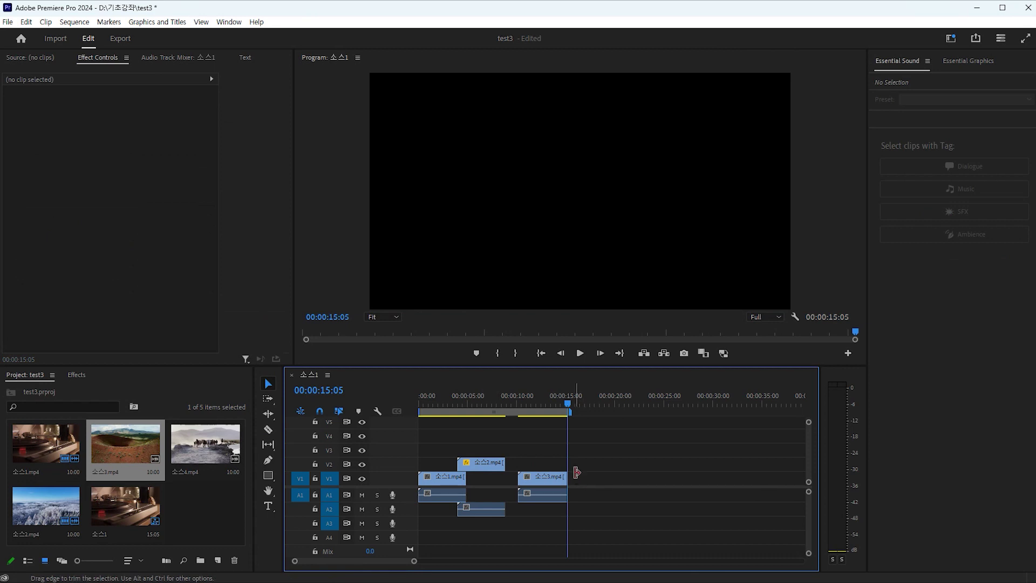
Step: Move the 소스3.mp4 clip on V1 to start at 00:00:07:21, overlapping the end of the 소스2.mp4 clip
left_click(540, 479)
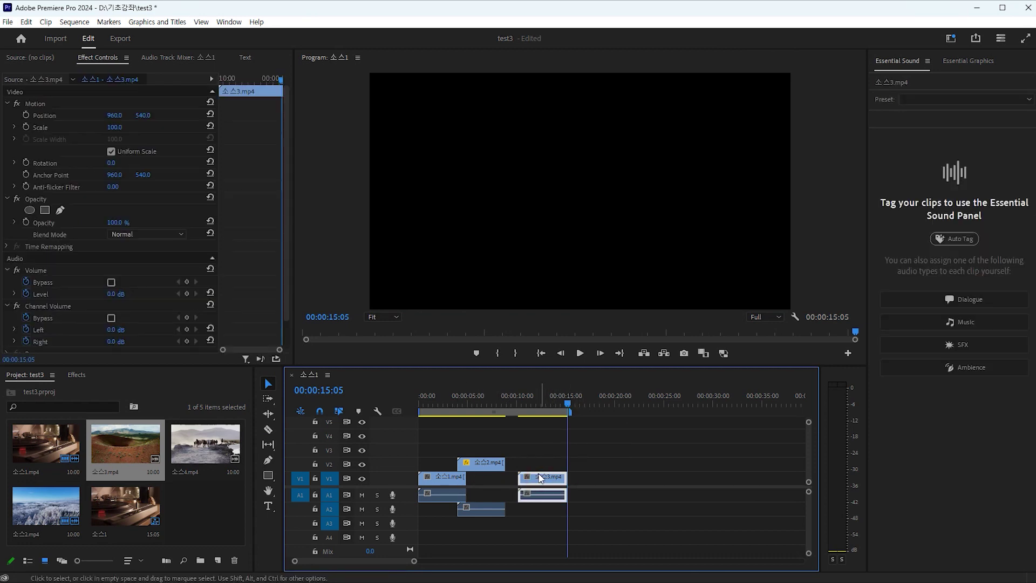
left_click(496, 403)
left_click_drag(542, 481, 520, 481)
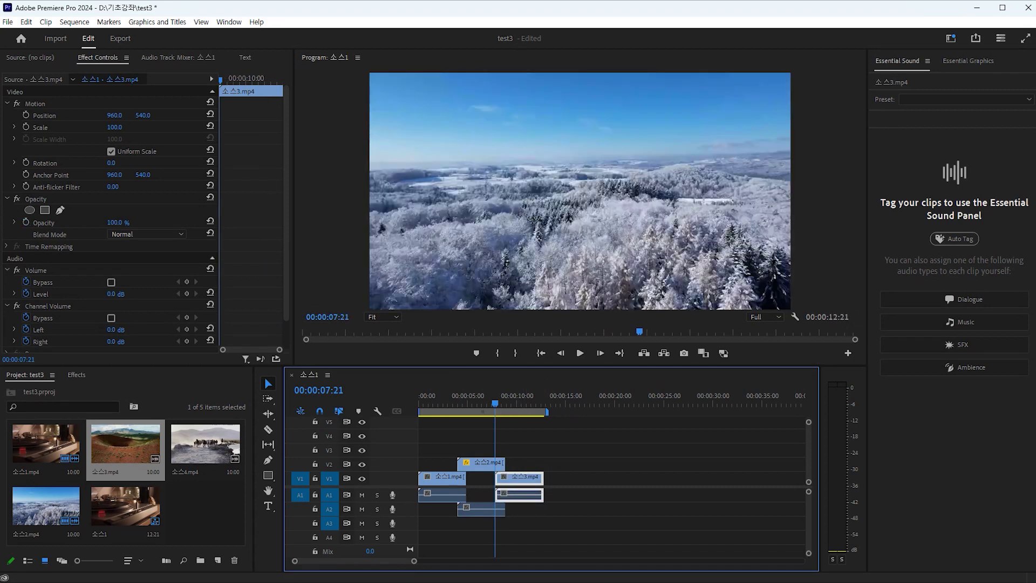
scroll(457, 445, "up", 5)
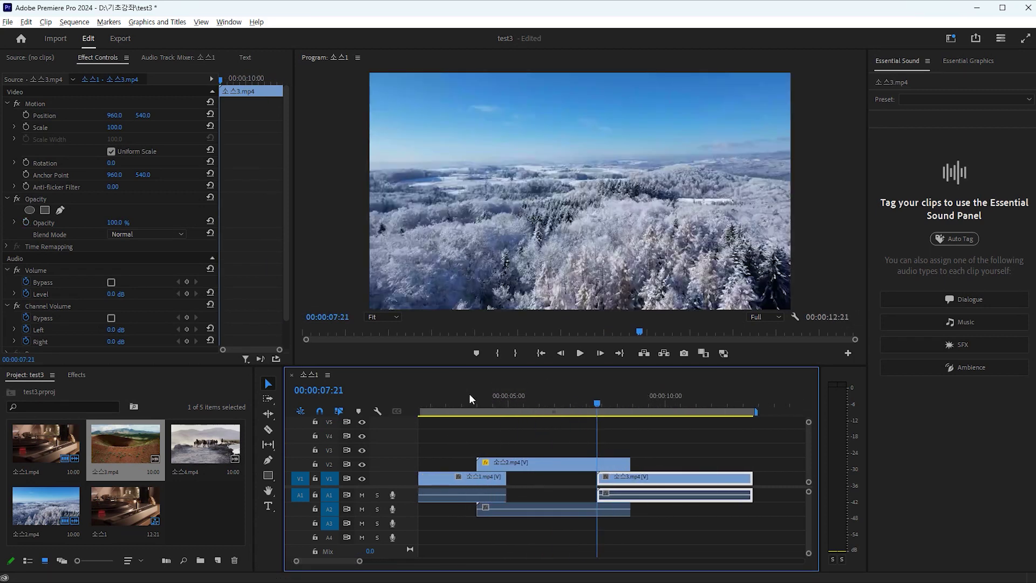
scroll(518, 400, "right", 4)
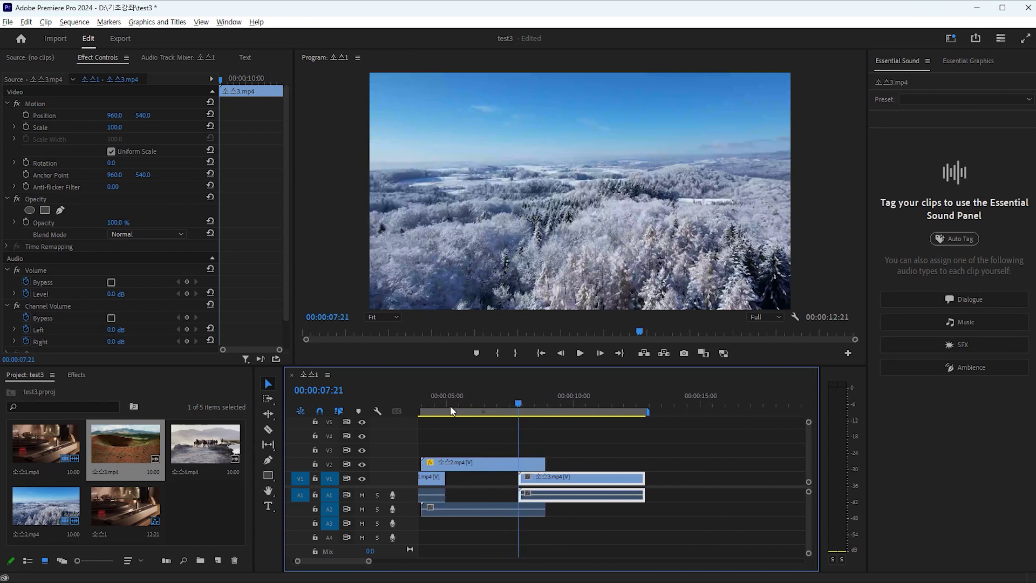
scroll(465, 392, "down", 5)
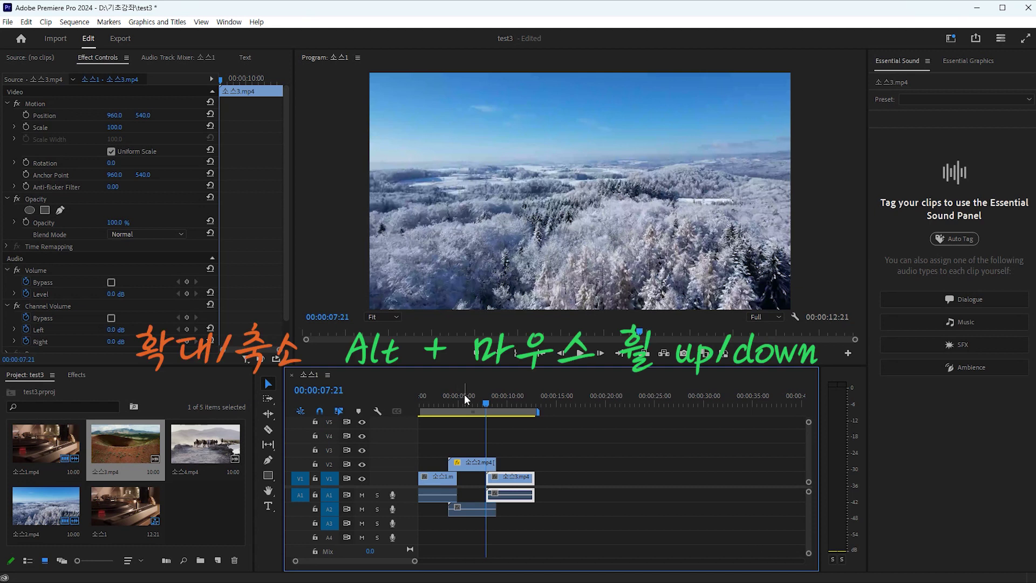
scroll(463, 398, "up", 2)
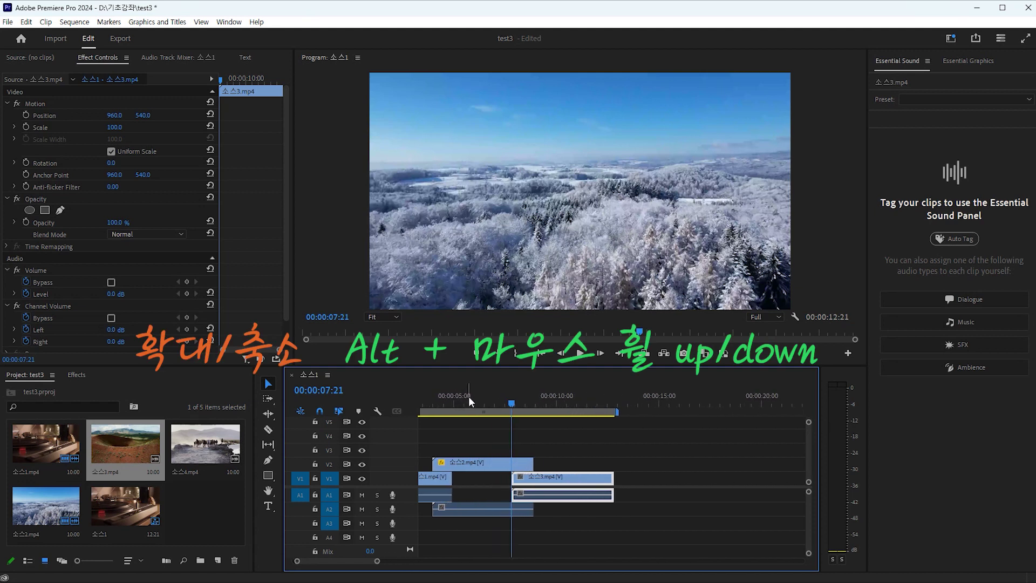
scroll(467, 397, "down", 4)
scroll(427, 401, "up", 6)
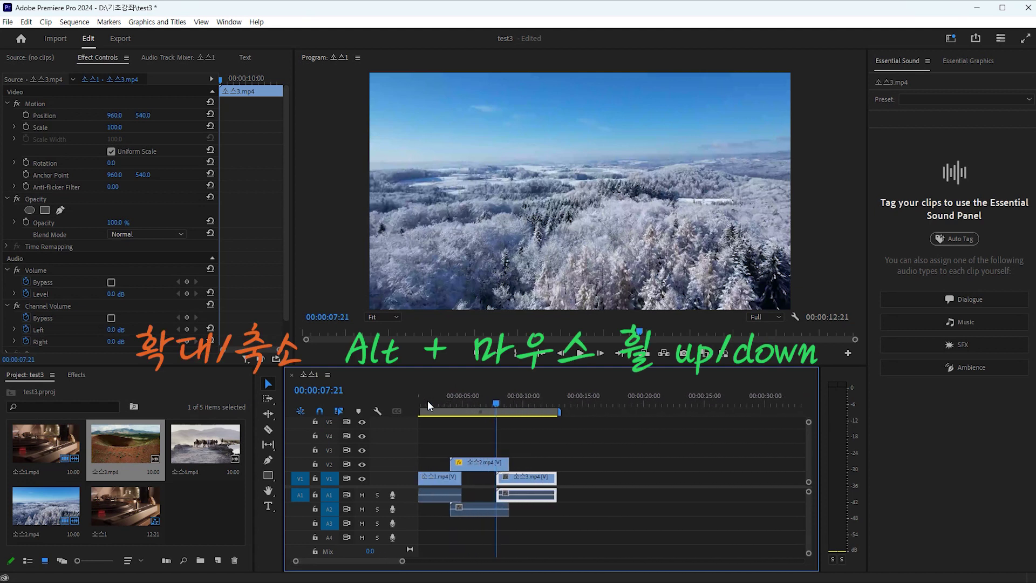
Step: Add an opacity keyframe at 100% to the 소스2.mp4 clip at 00:00:07:21, where the 소스3.mp4 clip starts
scroll(462, 395, "up", 2)
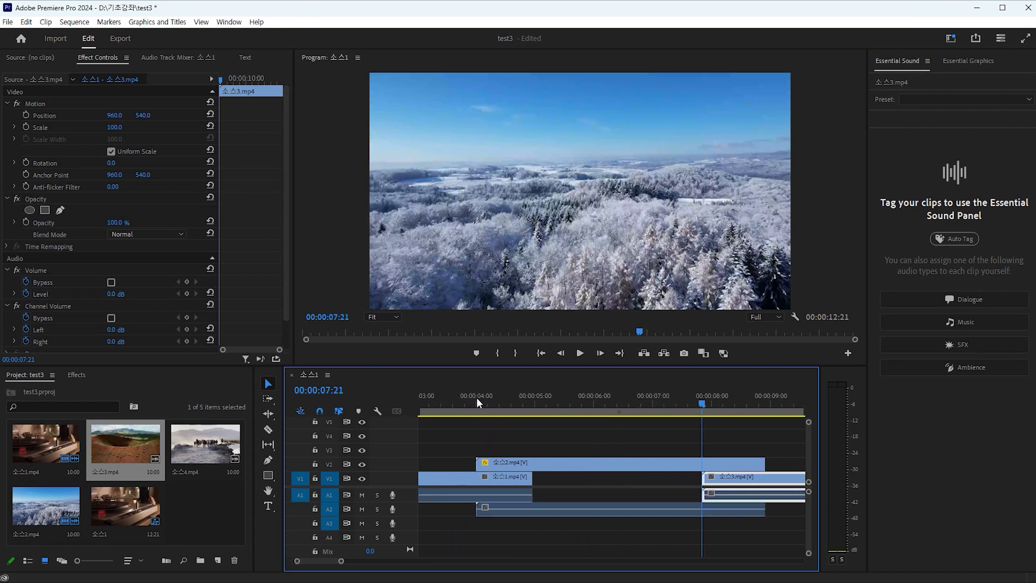
scroll(477, 397, "down", 3)
scroll(529, 395, "down", 1)
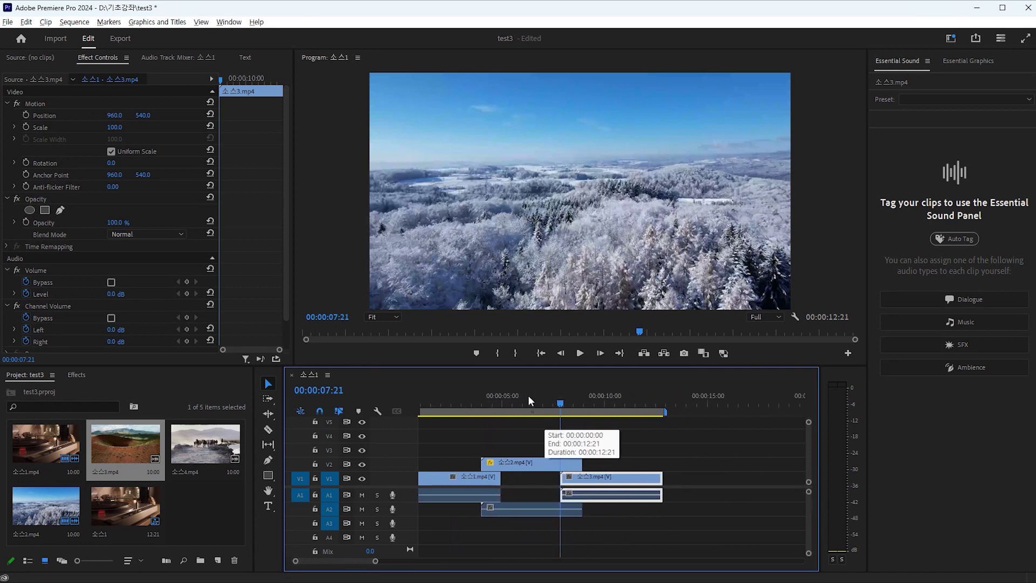
left_click(532, 464)
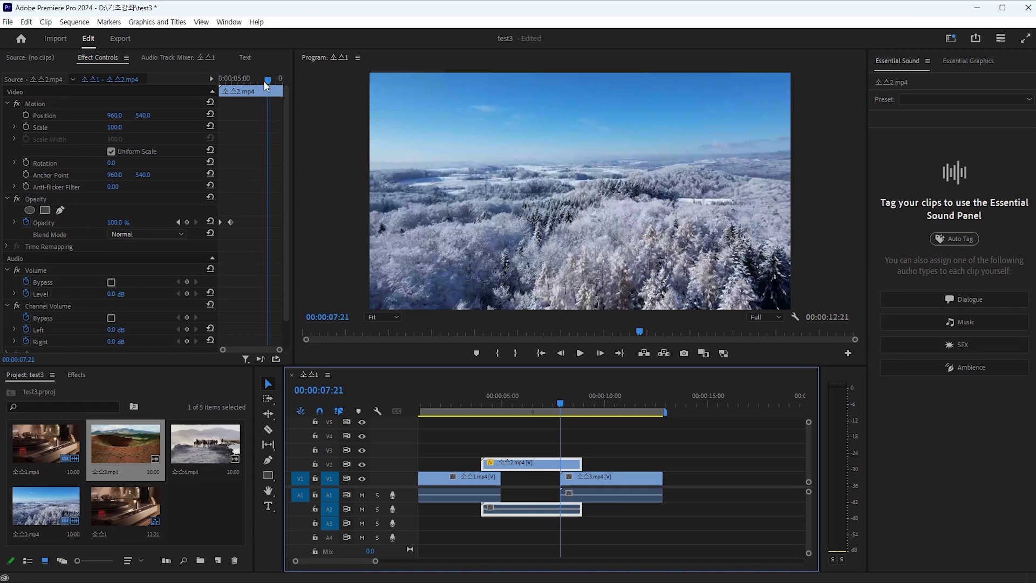
left_click_drag(555, 411, 580, 402)
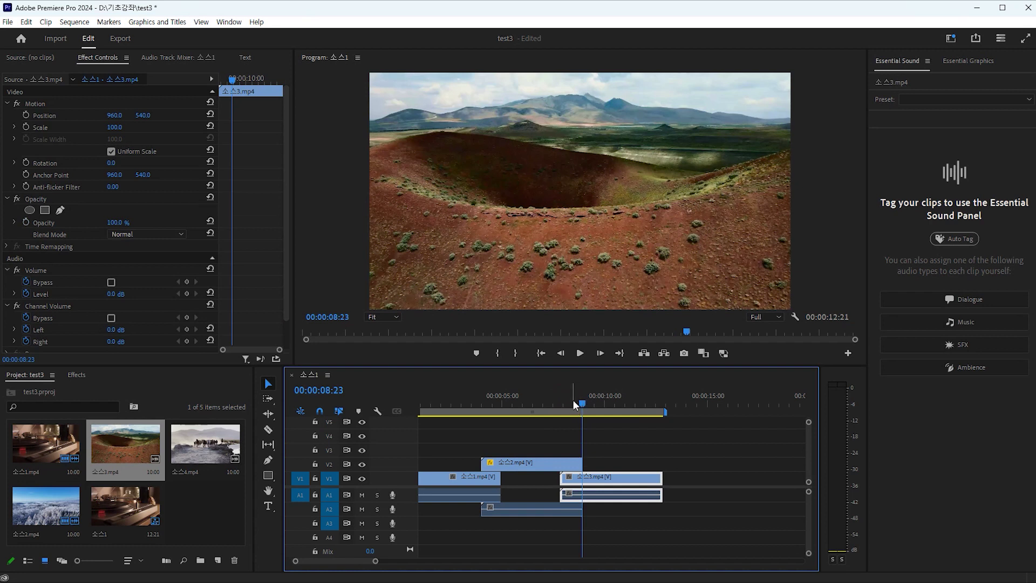
left_click(558, 462)
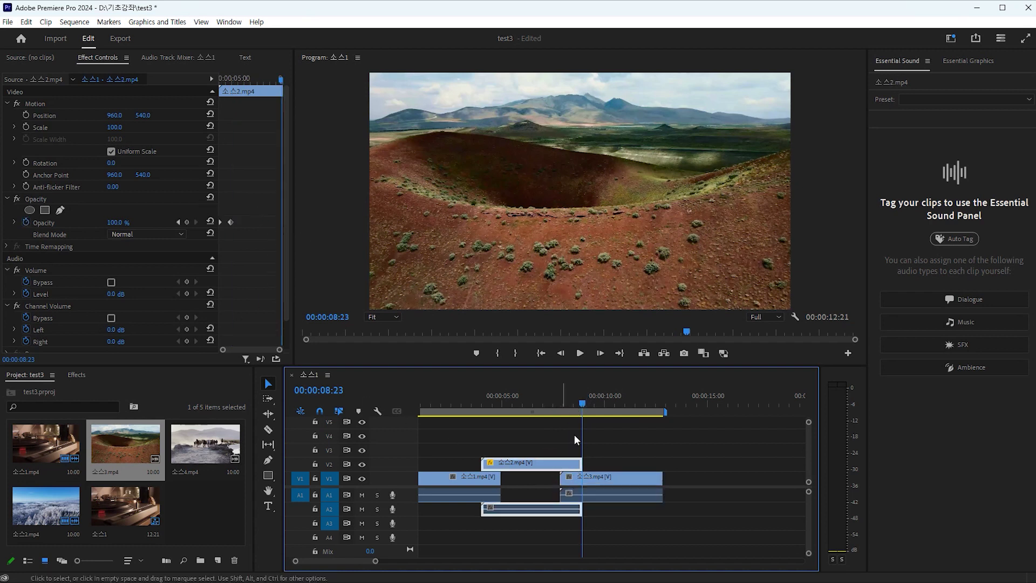
left_click_drag(583, 400, 500, 420)
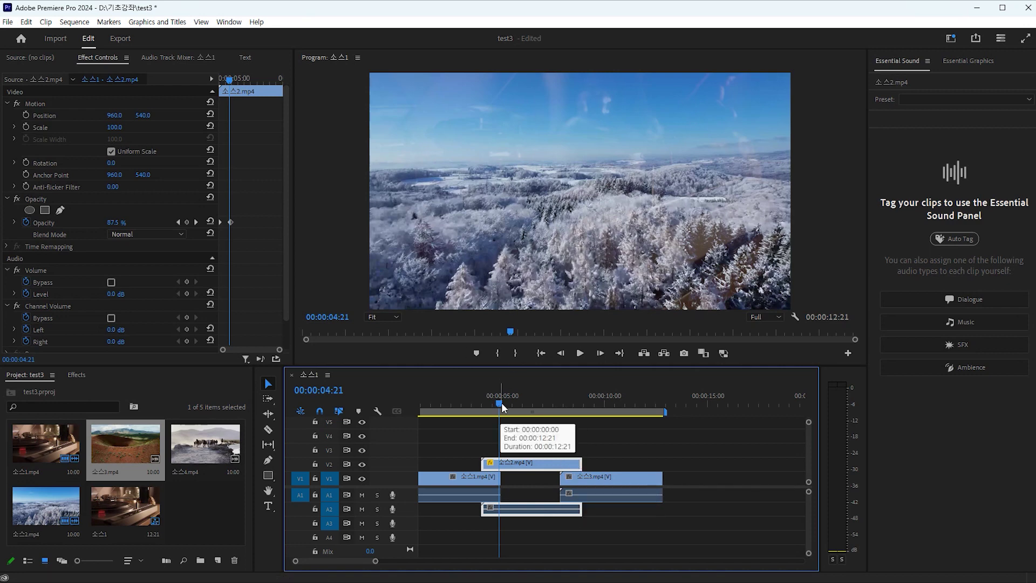
key("Down")
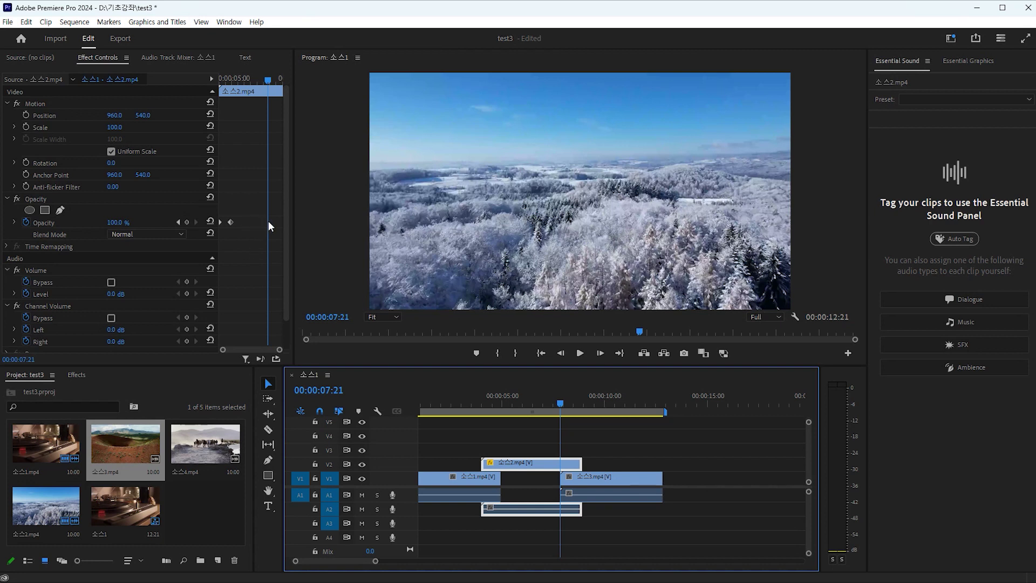
left_click(188, 222)
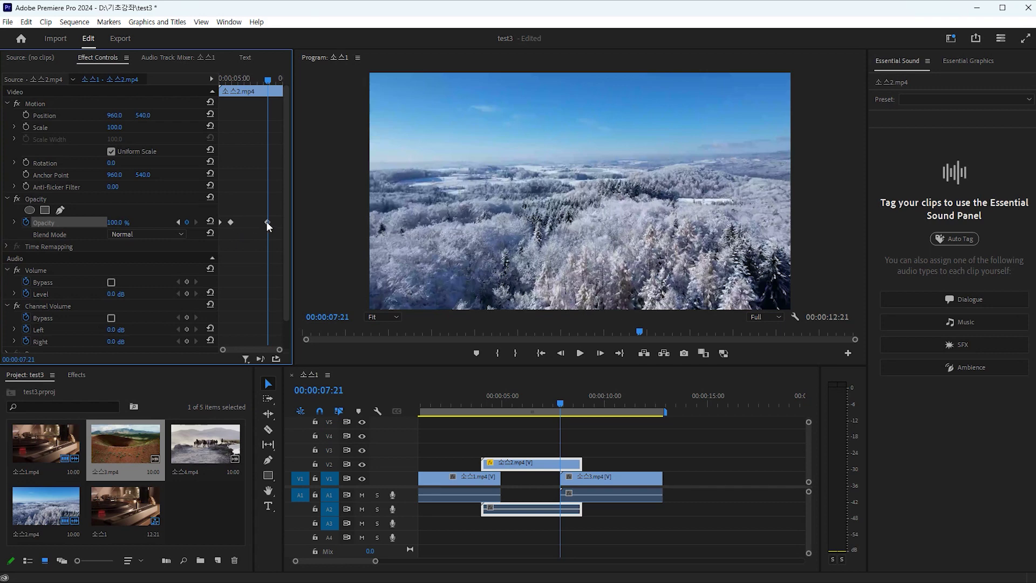
Step: Set the 소스2.mp4 clip's opacity to 0% with a keyframe at its end, 00:00:08:23
left_click_drag(561, 403, 581, 401)
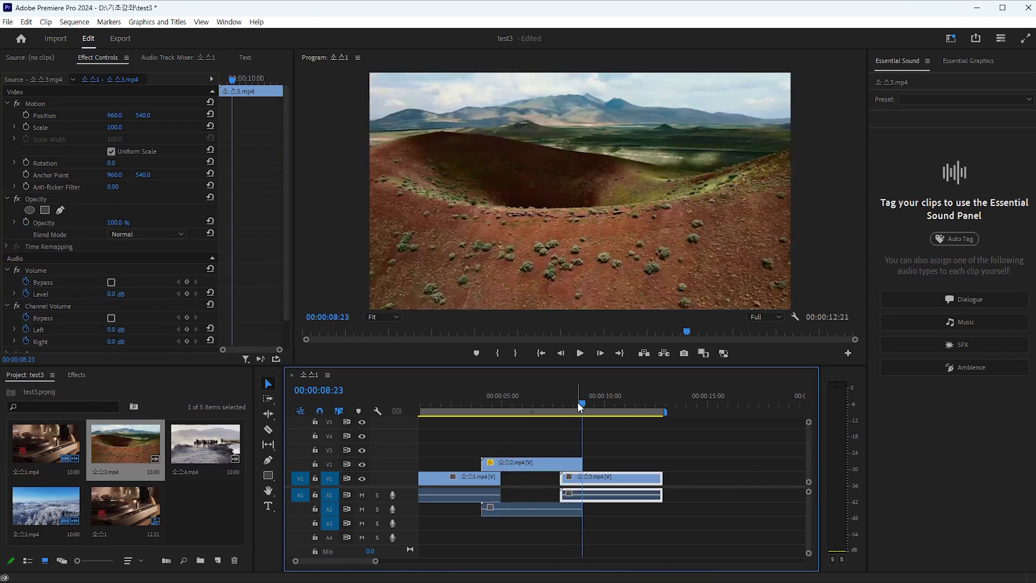
left_click(550, 462)
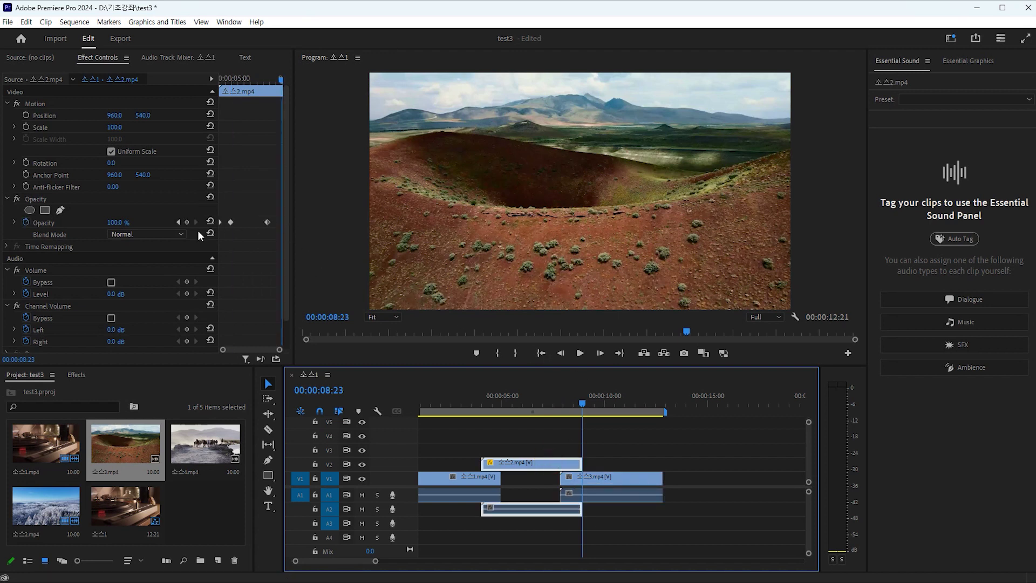
left_click(121, 225)
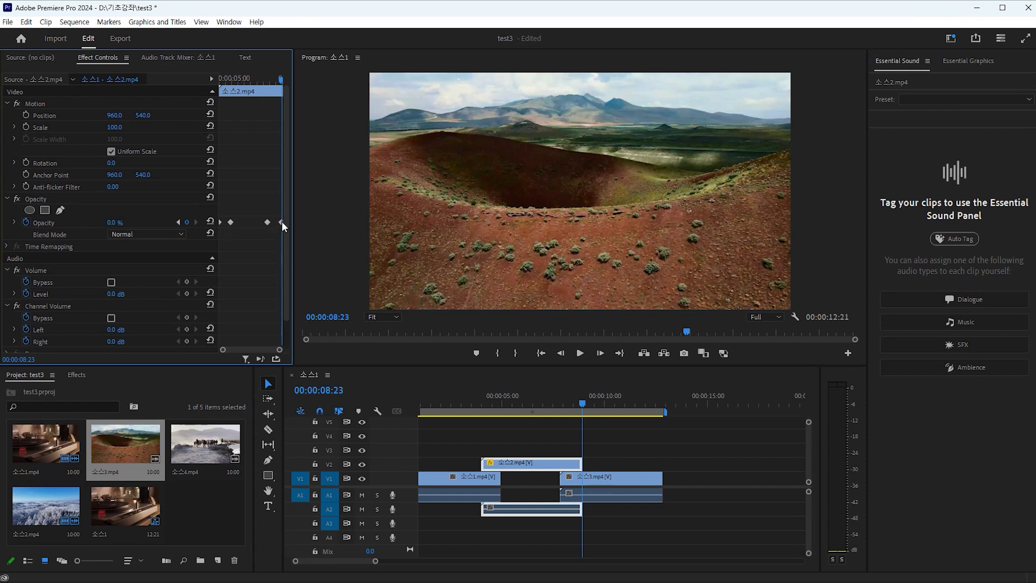
Step: Play the sequence from about 00:00:03:16 to preview the fades in and out of the 소스2.mp4 clip
left_click_drag(582, 404, 476, 406)
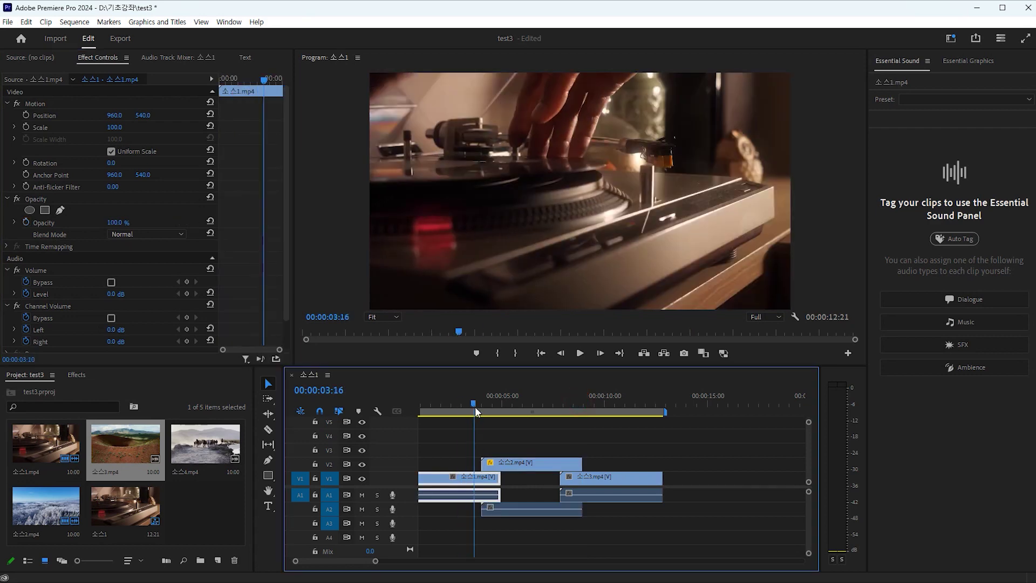
key("space")
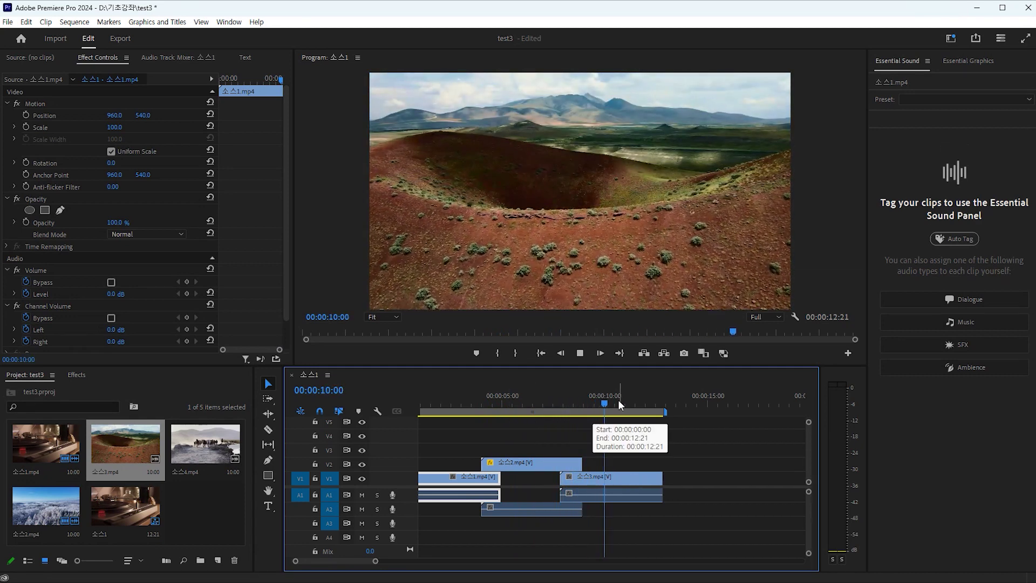
left_click(480, 404)
Step: Delete the 소스2.mp4 clip's opacity keyframe at the start of its fade-out, near 00:00:07:21
left_click(497, 464)
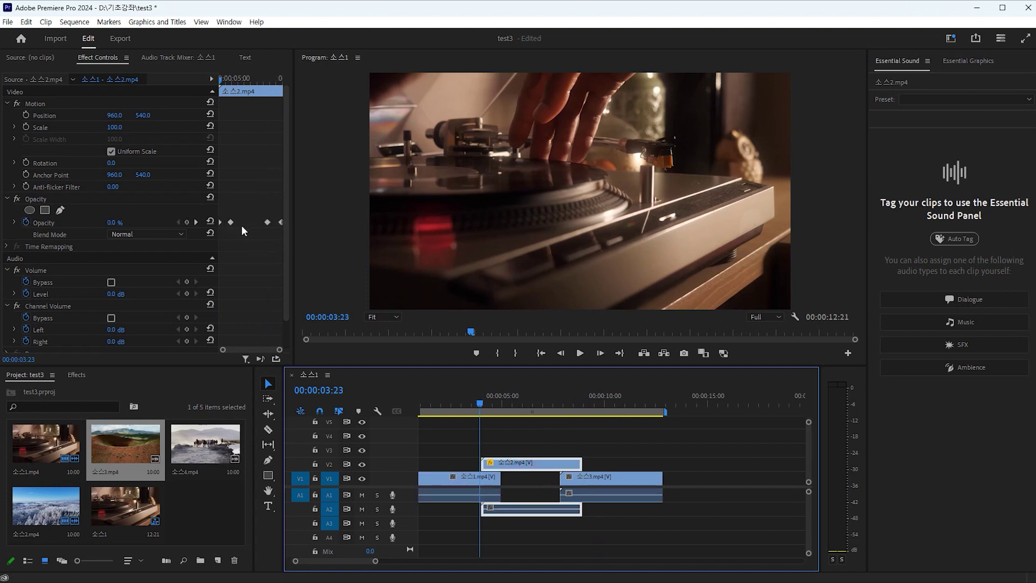
left_click(223, 81)
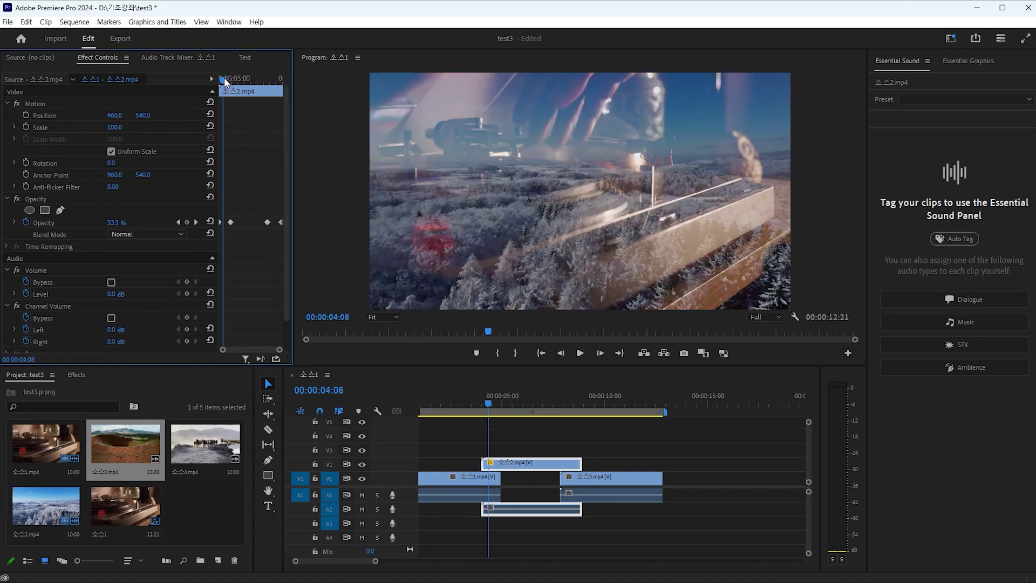
left_click_drag(219, 78, 268, 92)
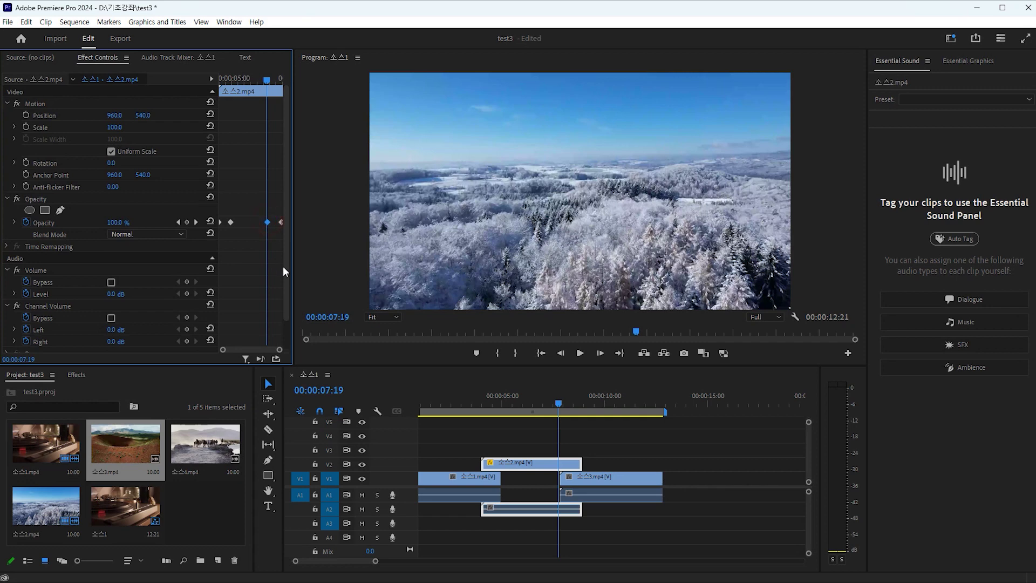
key("Delete")
Step: Play the 소스2.mp4 clip to check how its opacity changes without the deleted keyframe
left_click_drag(265, 81, 199, 99)
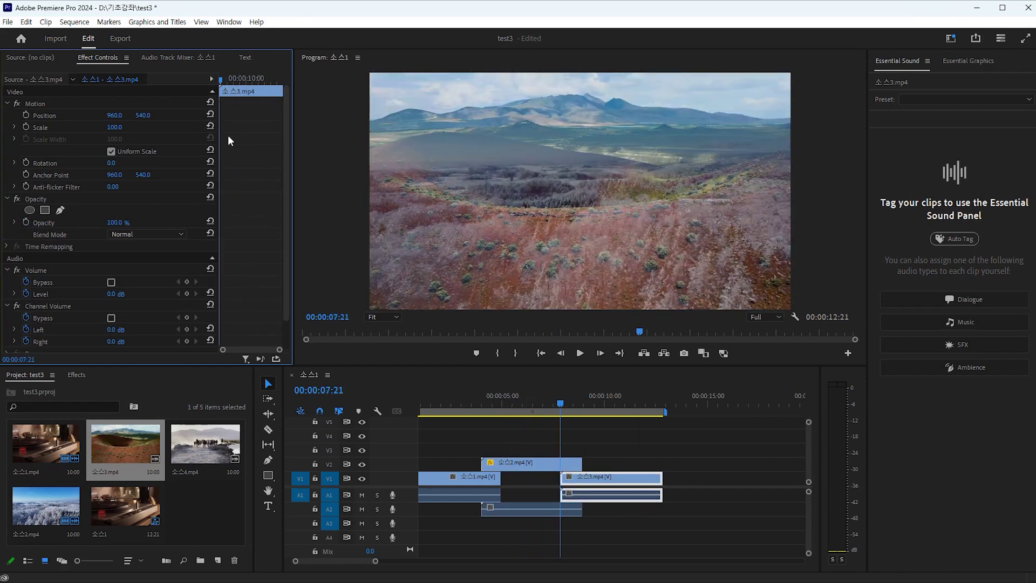
left_click_drag(580, 406, 478, 410)
key("space")
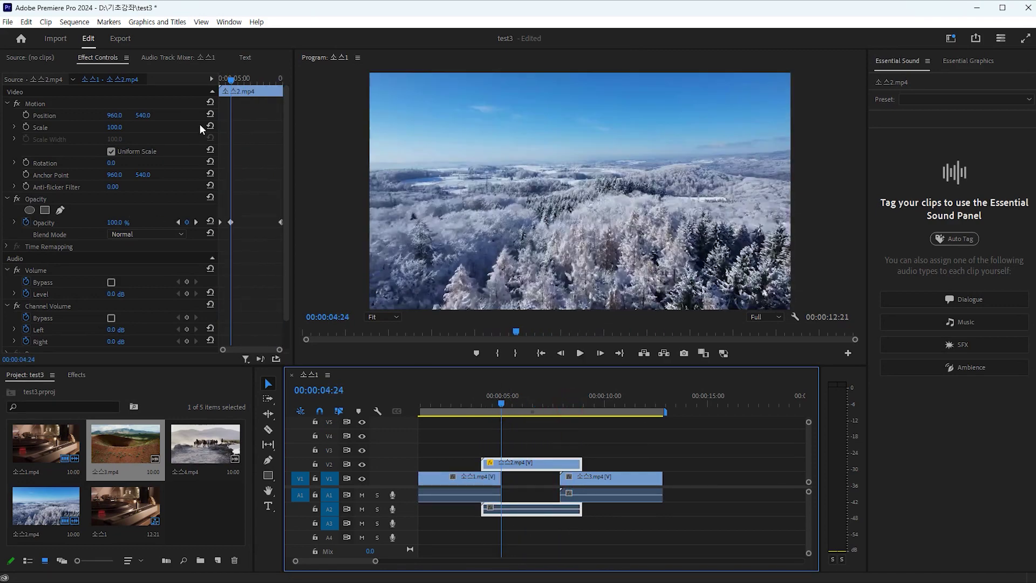
Step: Set the 소스2.mp4 clip's opacity back to 100% at 00:00:07:21 and scrub between its keyframes
left_click_drag(231, 80, 216, 163)
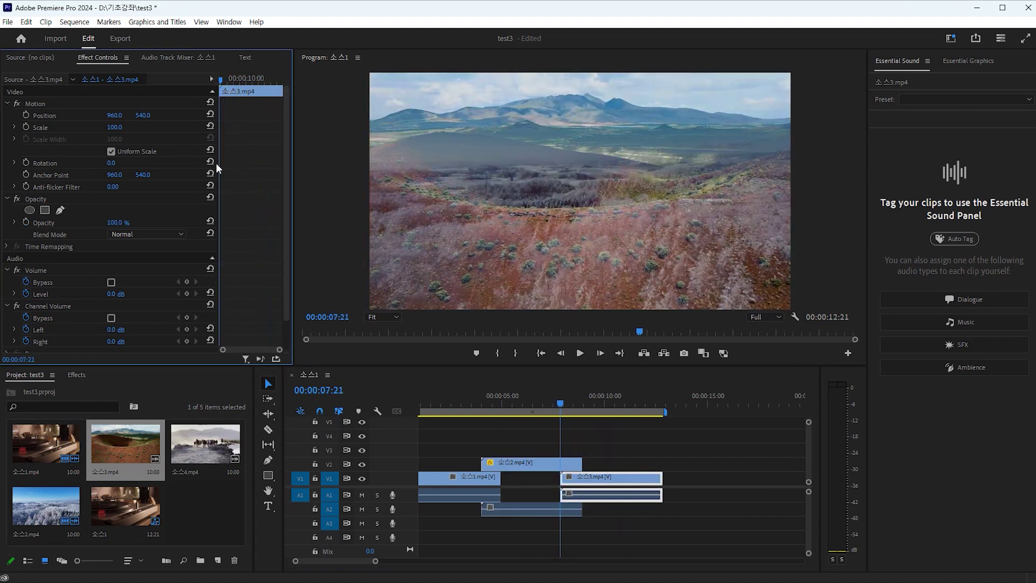
left_click(519, 464)
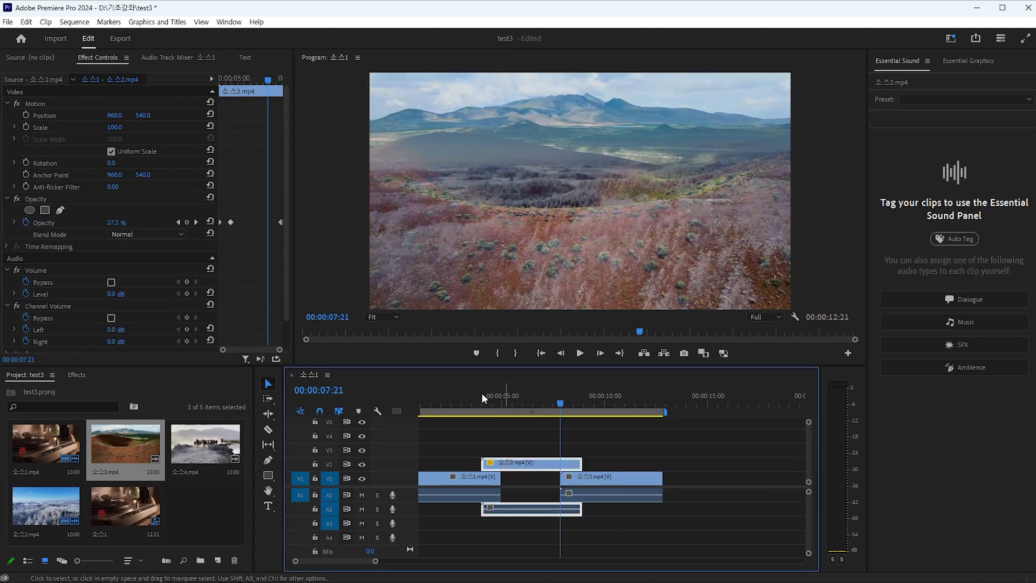
left_click(115, 223)
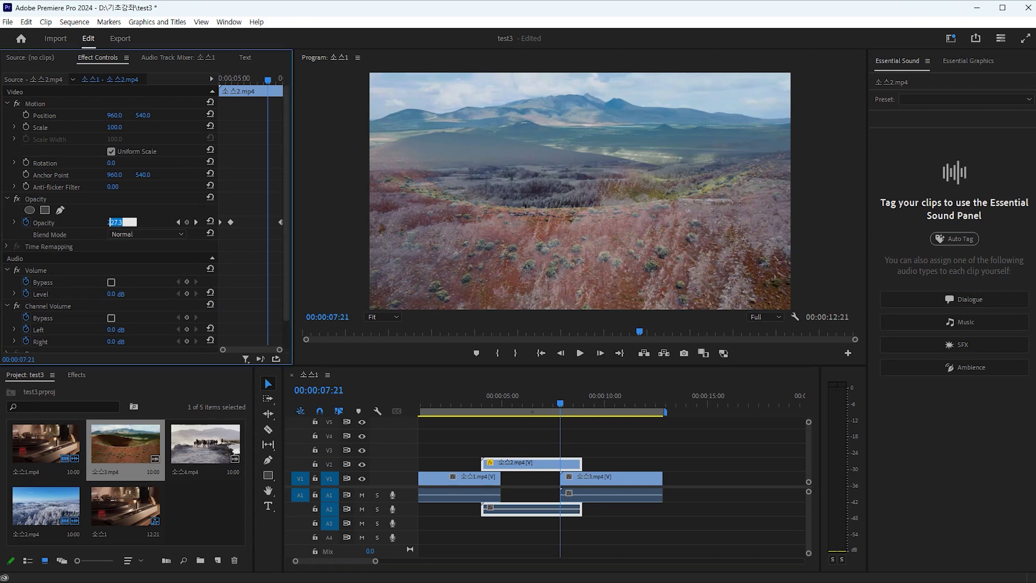
key("Return")
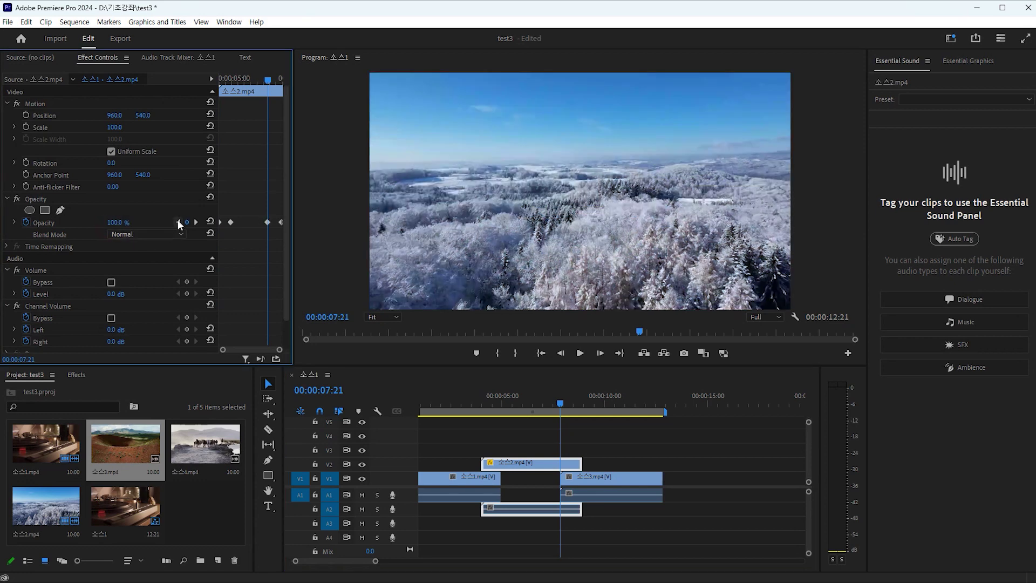
left_click_drag(266, 82, 232, 98)
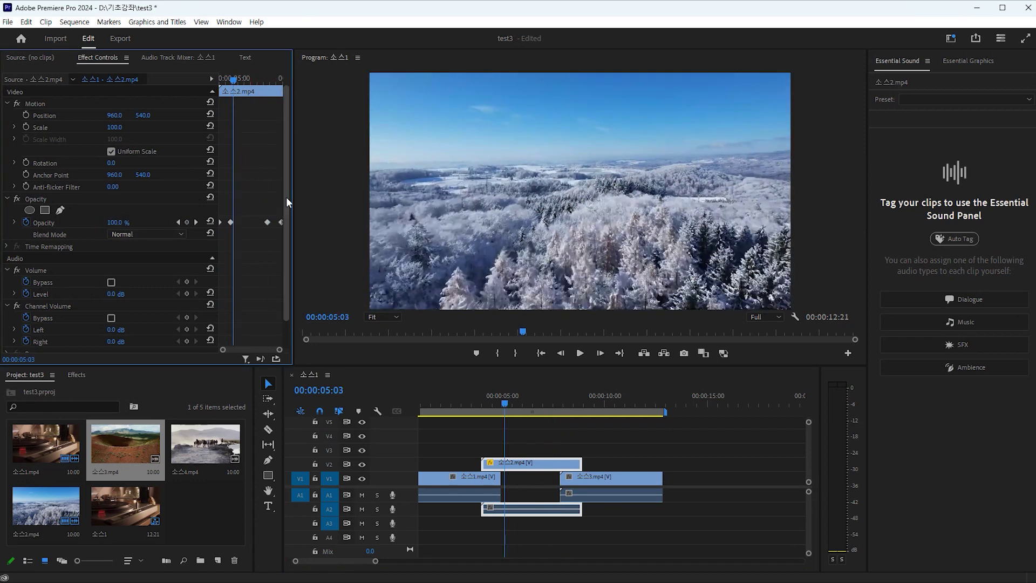
mouse_move(234, 91)
left_mouse_down()
mouse_move(256, 81)
mouse_move(240, 83)
mouse_move(259, 89)
mouse_move(251, 83)
left_mouse_up()
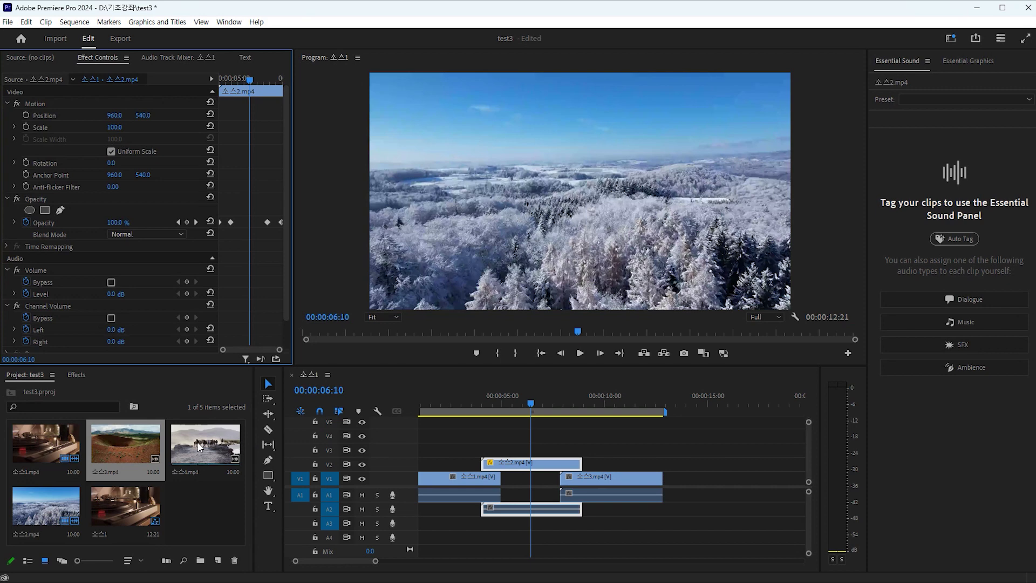
Step: Add 소스4.mp4 to V1 after the 소스3.mp4 clip, starting at about 00:00:13:09, and play it
left_click_drag(194, 441, 677, 495)
left_click_drag(351, 559, 363, 559)
left_click_drag(519, 400, 495, 413)
key("space")
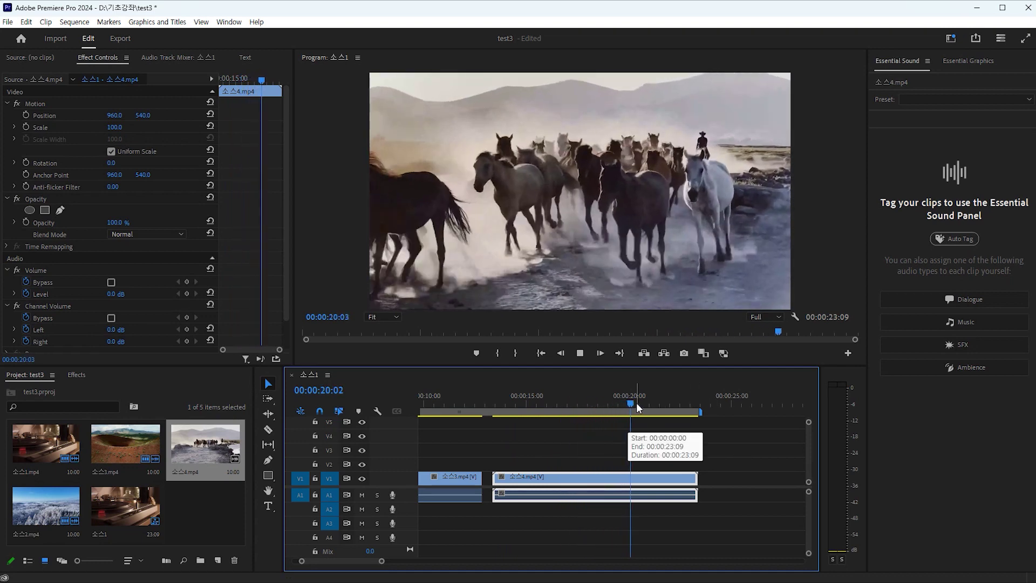
left_click(603, 412)
left_click_drag(603, 412, 505, 423)
key("space")
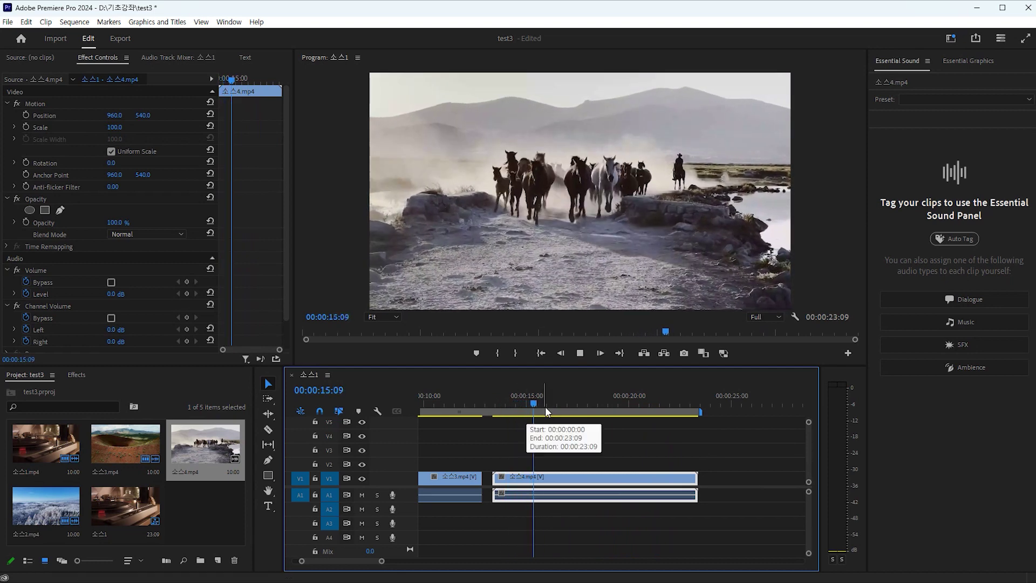
key("space")
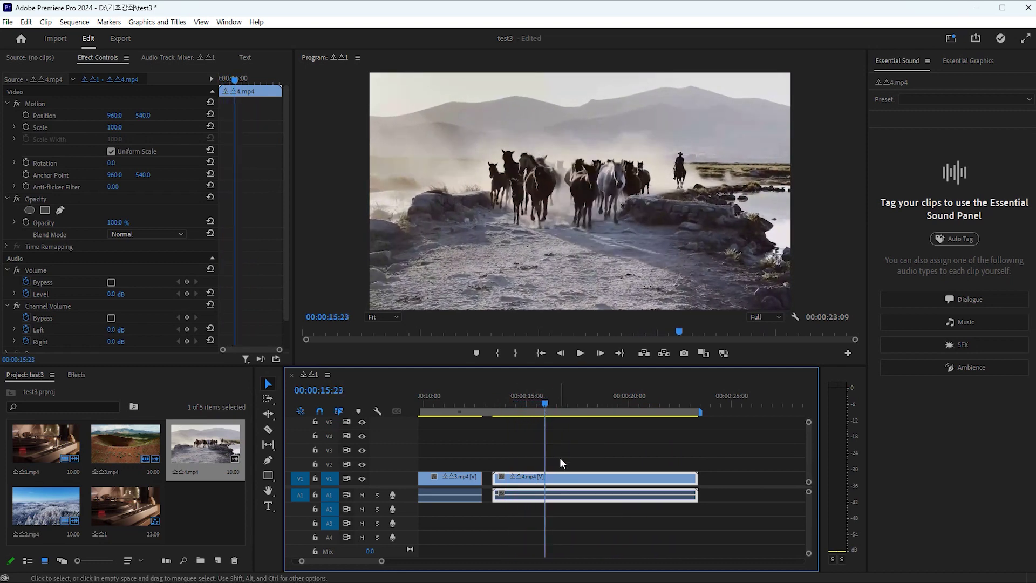
Step: Set the speed of the 소스4.mp4 clip to 200% and play it back
right_click(560, 481)
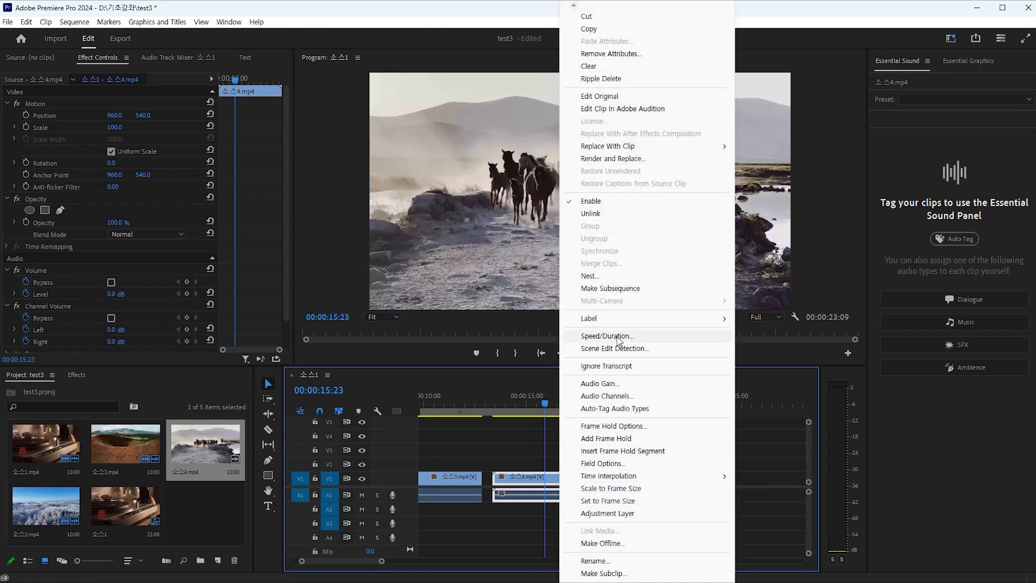
left_click(617, 336)
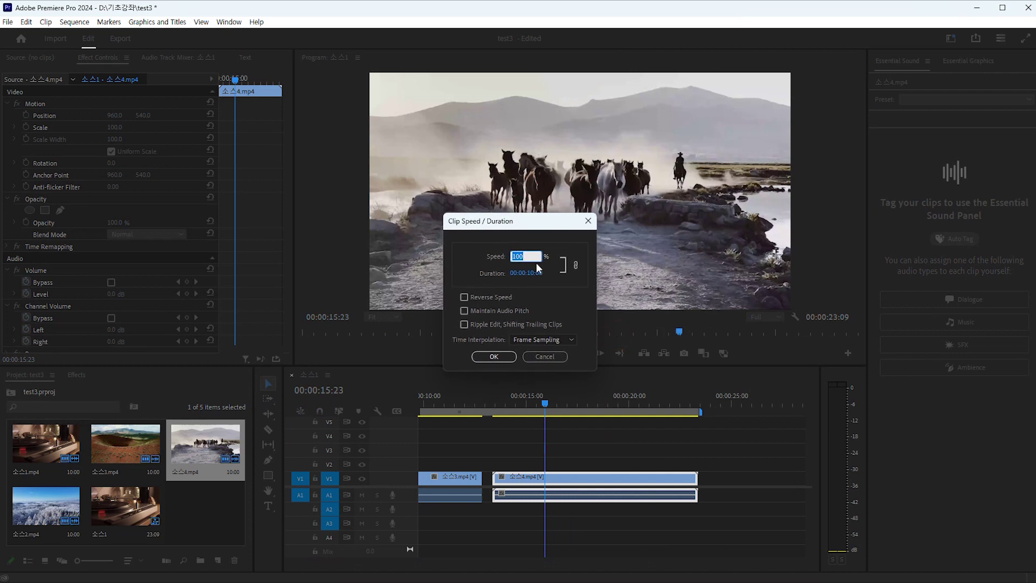
left_click_drag(533, 256, 502, 258)
left_click(481, 357)
left_click_drag(542, 402, 491, 419)
key("space")
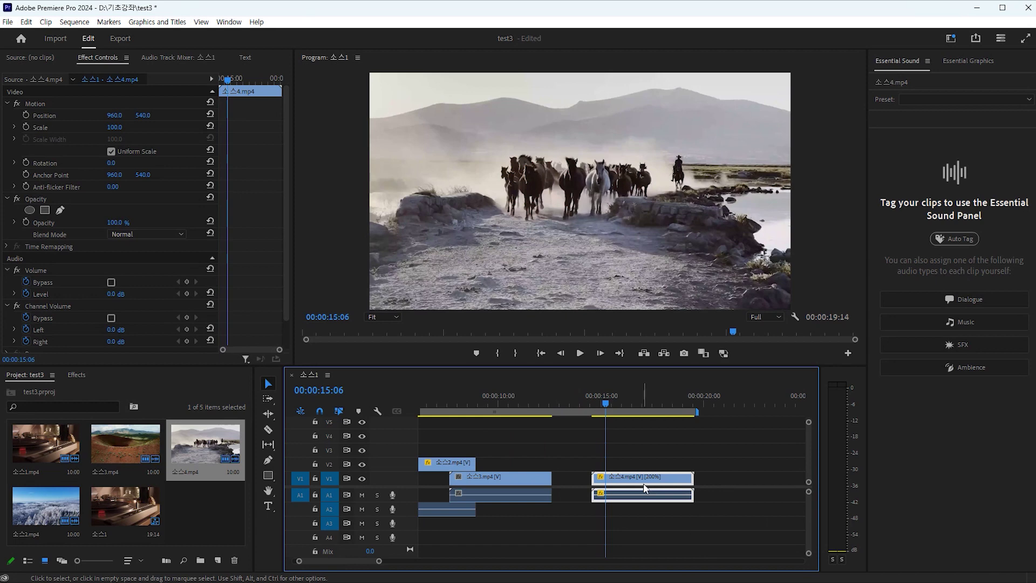
Step: Move the 소스4.mp4 clip on V1 against the end of the 소스3.mp4 clip and play the sequence
left_click_drag(643, 477, 609, 486)
left_click_drag(559, 402, 542, 410)
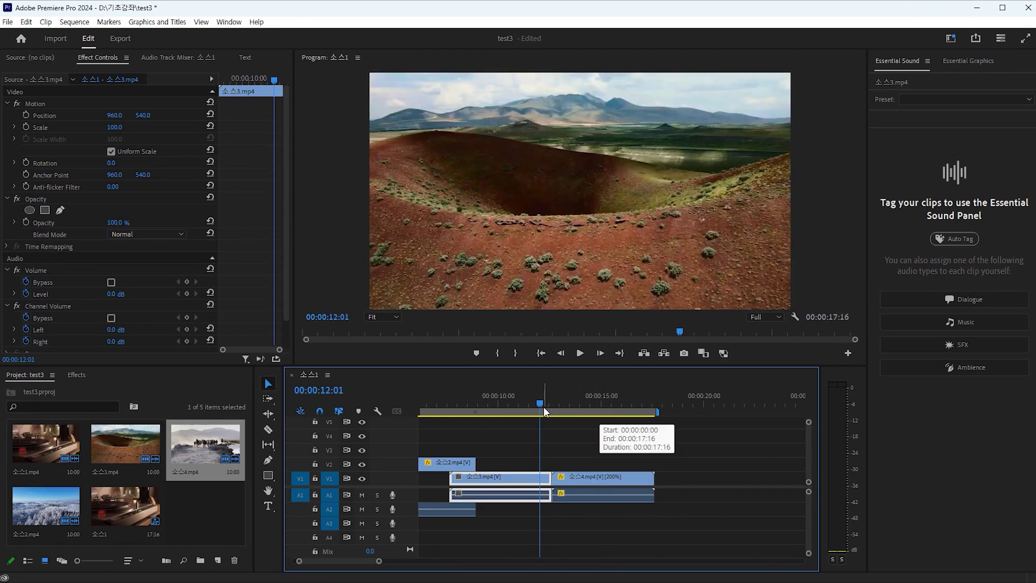
left_click(442, 408)
key("space")
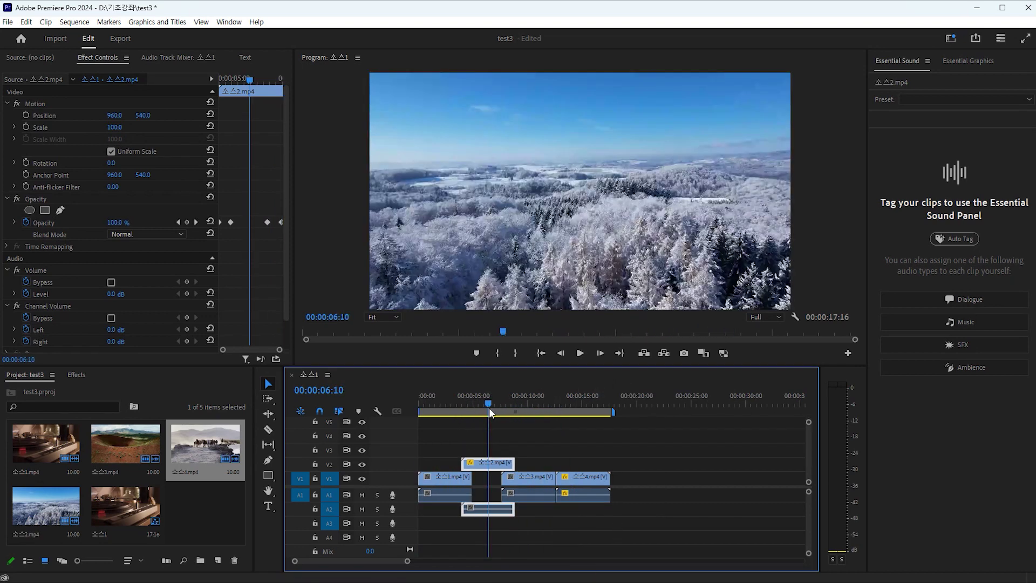
Step: Play the fade into the 소스2.mp4 clip and scrub across the cut between 소스3.mp4 and 소스4.mp4
left_click_drag(489, 407, 460, 415)
key("space")
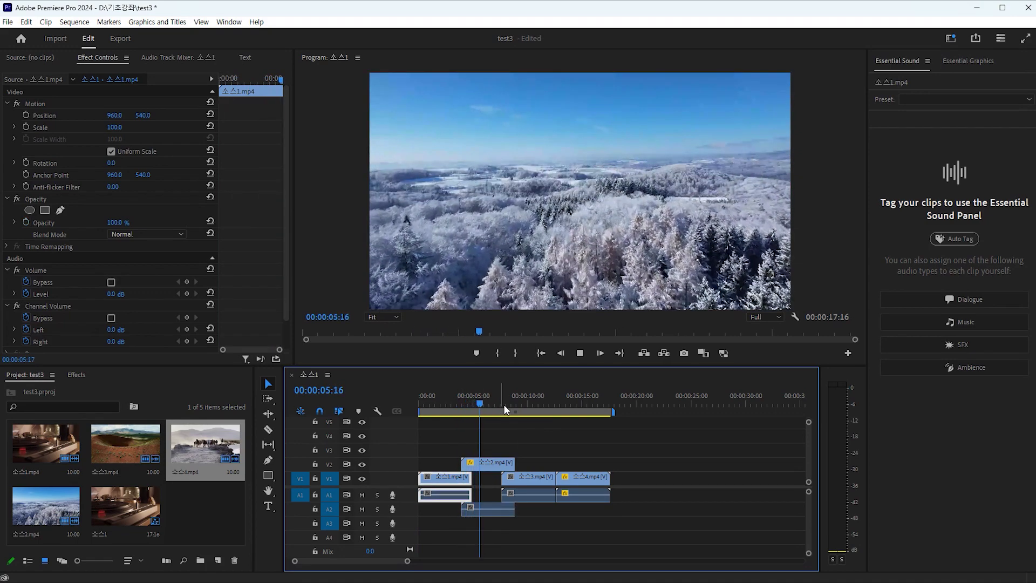
left_click(546, 405)
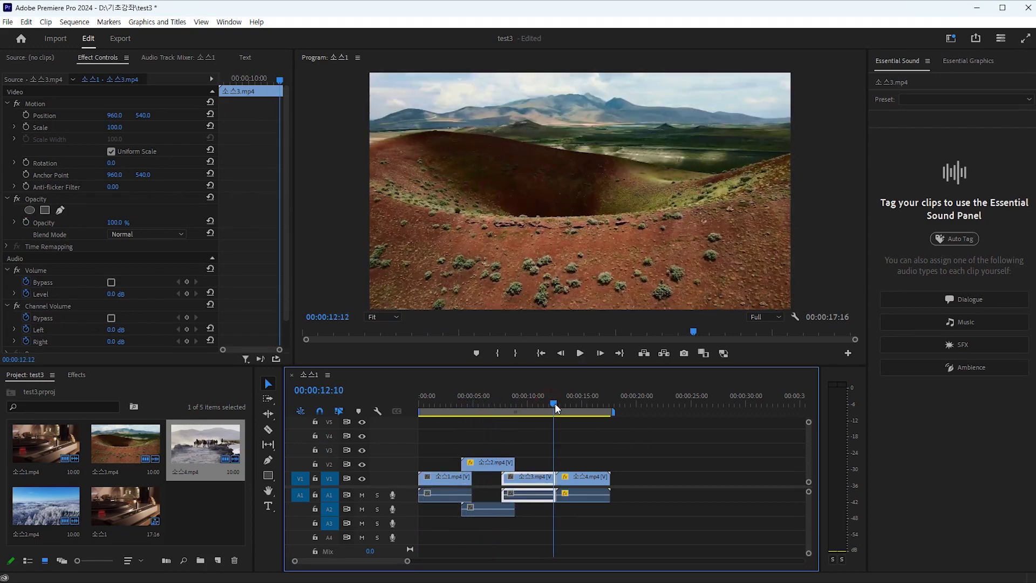
left_click(581, 403)
left_click_drag(582, 403, 548, 412)
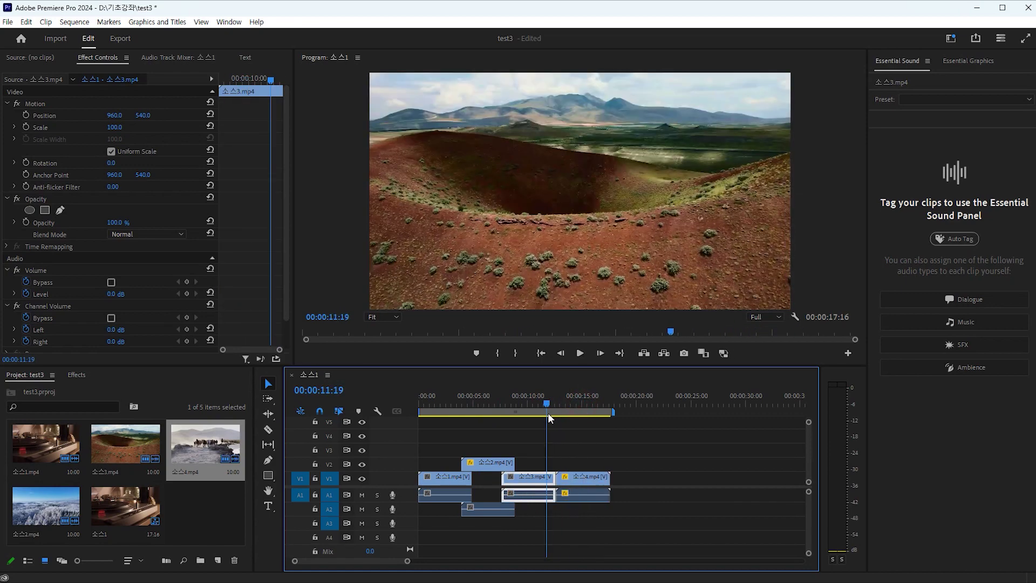
Step: Add the text "에디터 몽키 입니다." over the record player at the sequence start and shift it closer to the picture's centre
key("space")
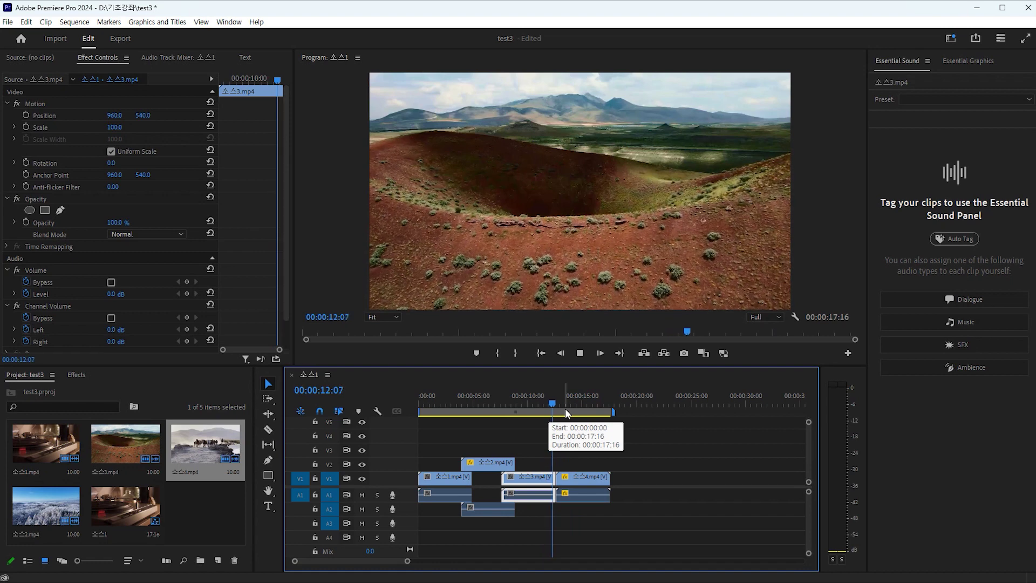
left_click_drag(562, 403, 199, 510)
left_click(268, 506)
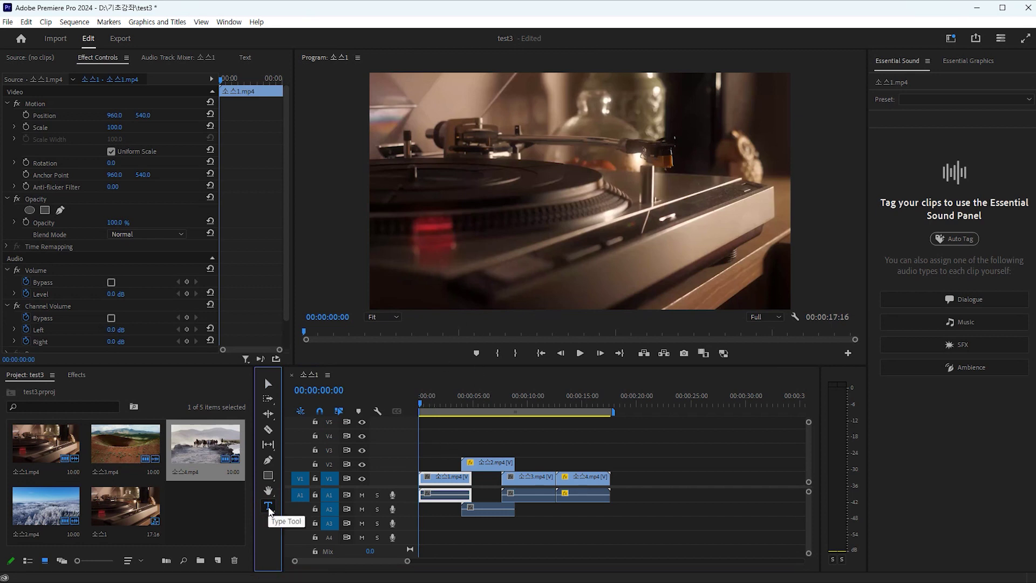
left_click(523, 177)
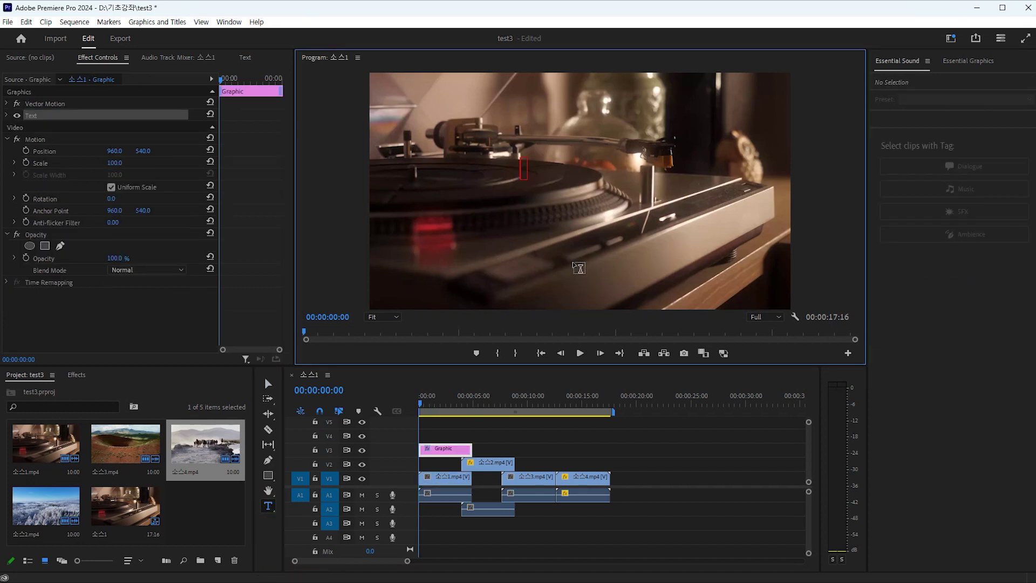
type("dp")
key("BackSpace")
key("BackSpace")
key("Hangul")
type("에디터 몽키 입니다.")
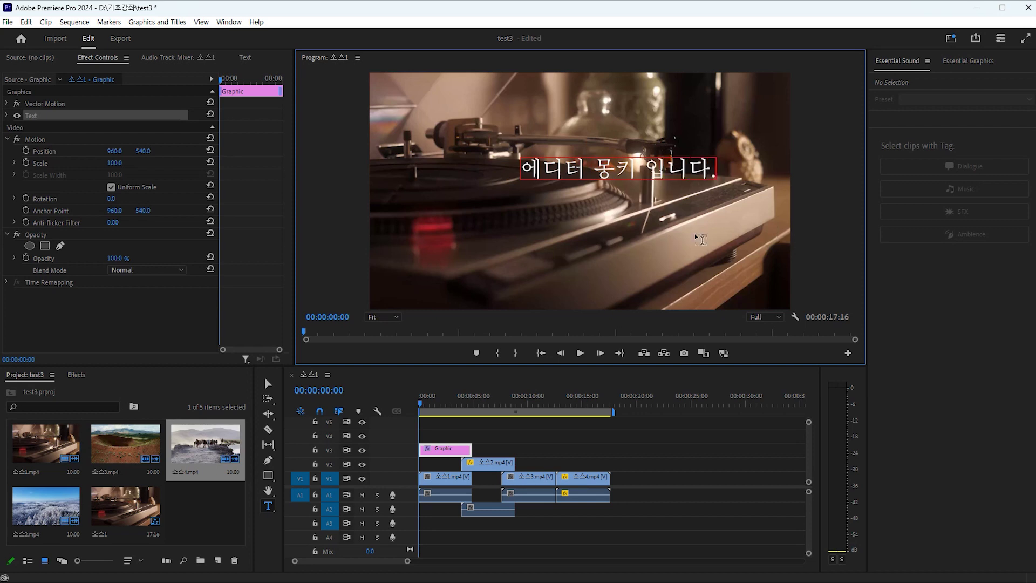
left_click(266, 384)
left_click_drag(571, 173, 545, 183)
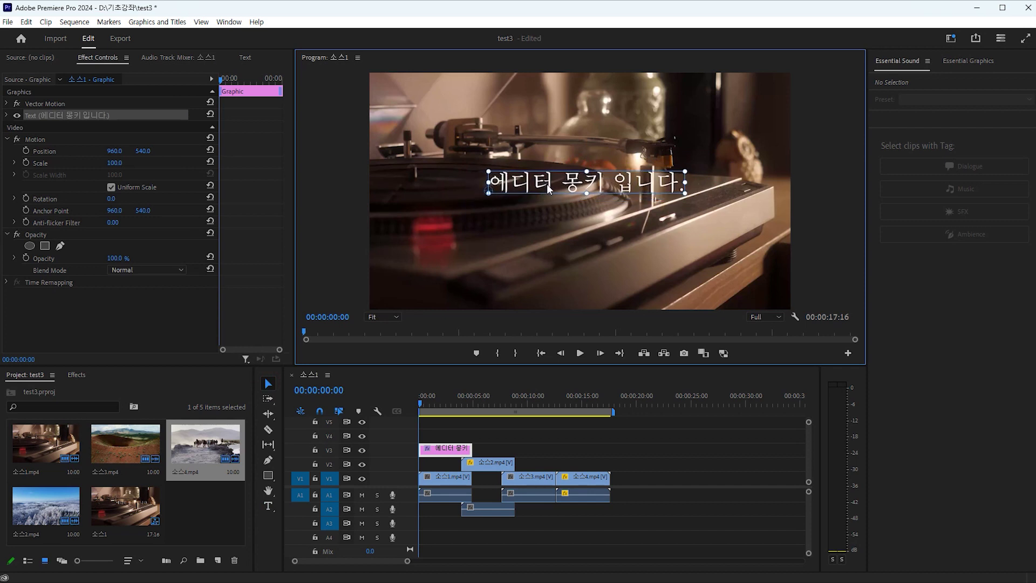
Step: Change the title's font to 비비트리손글씨체_B and enlarge it to size 189, repositioned in the middle of the picture
double_click(546, 184)
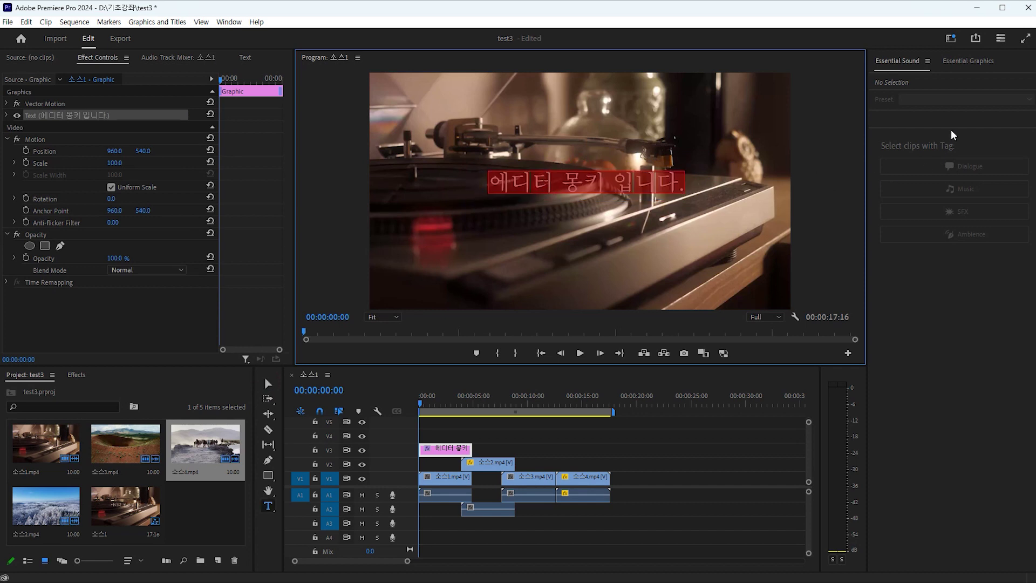
left_click(961, 60)
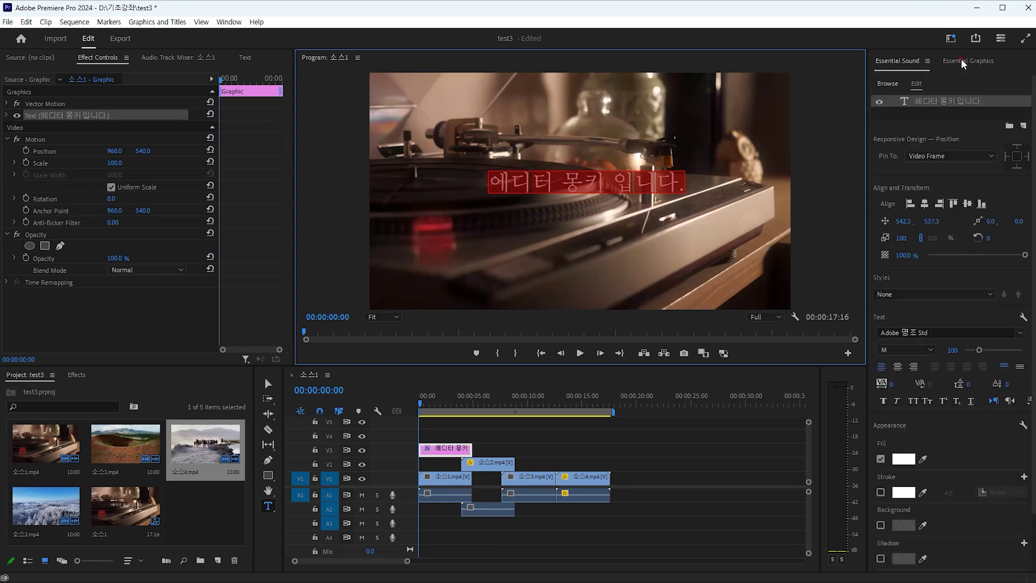
left_click(911, 335)
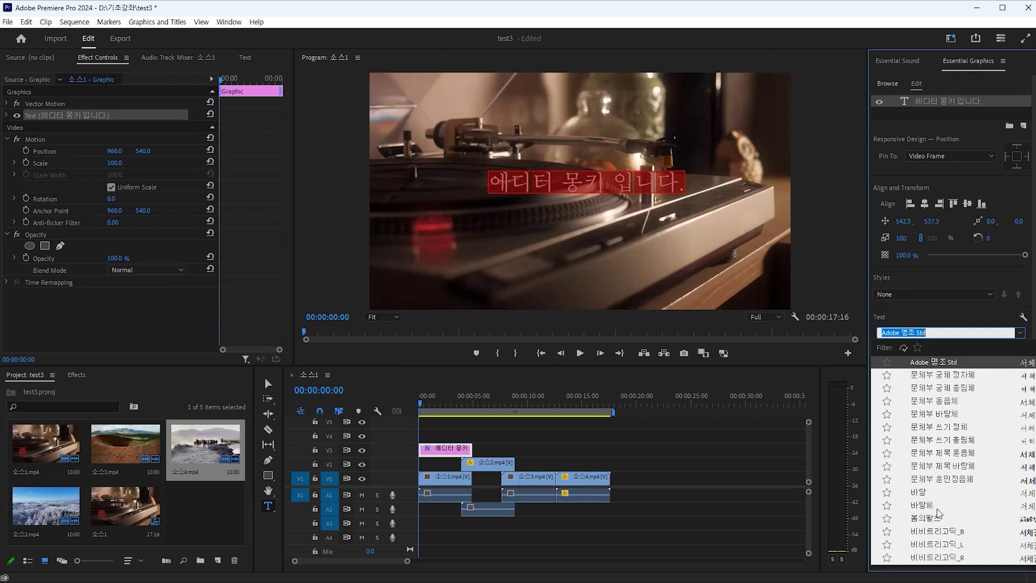
scroll(945, 516, "down", 3)
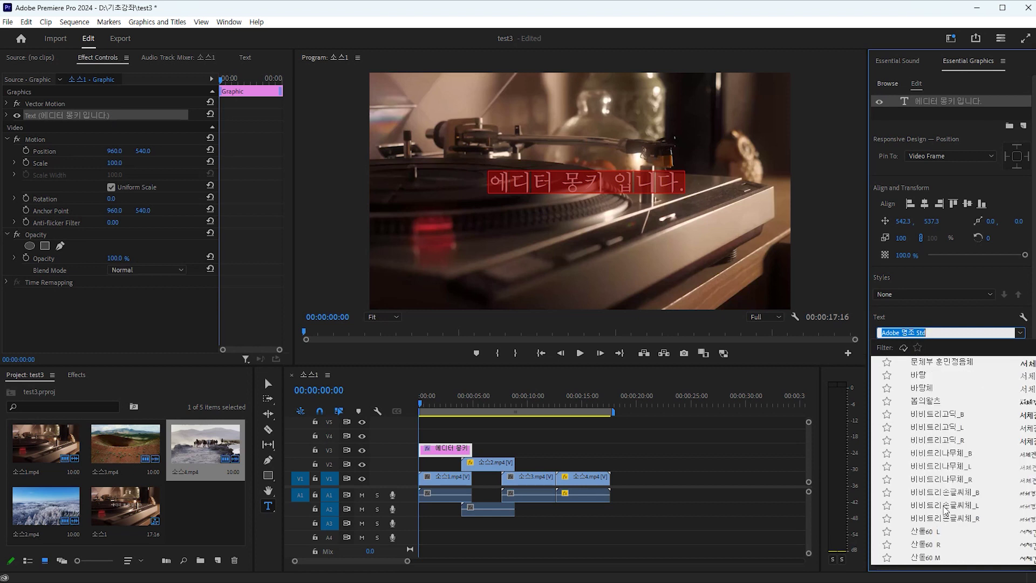
left_click(958, 494)
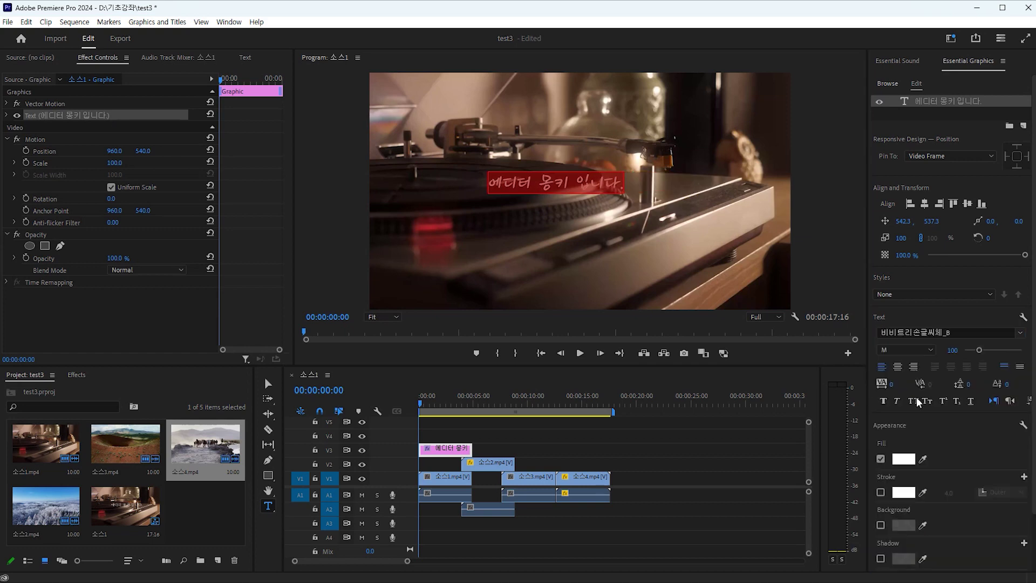
left_click_drag(985, 348, 990, 348)
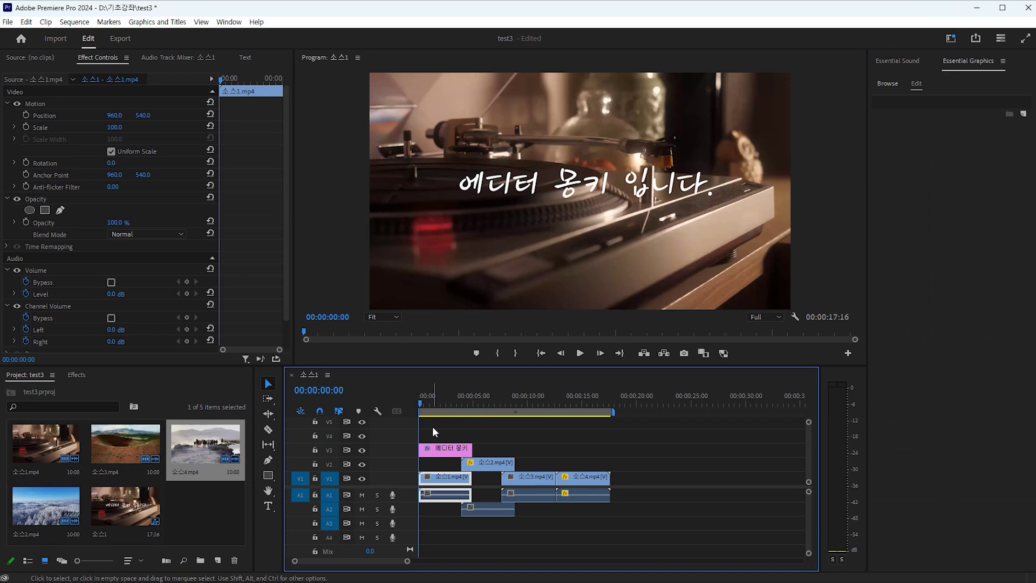
Step: Extend the title clip on V3 to the end of the 소스2.mp4 clip and cut it where 소스2.mp4 begins
key("space")
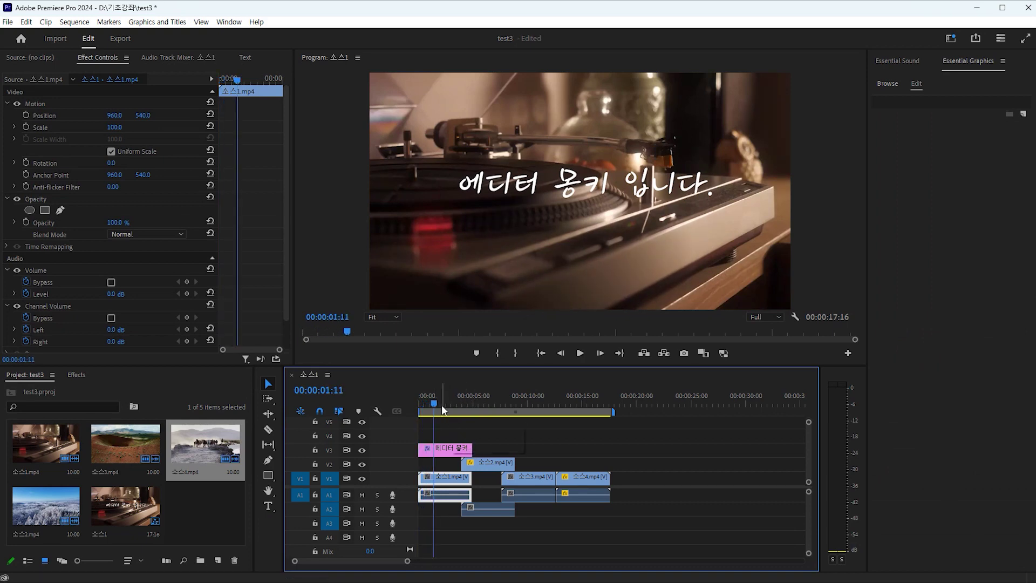
left_click_drag(434, 403, 470, 408)
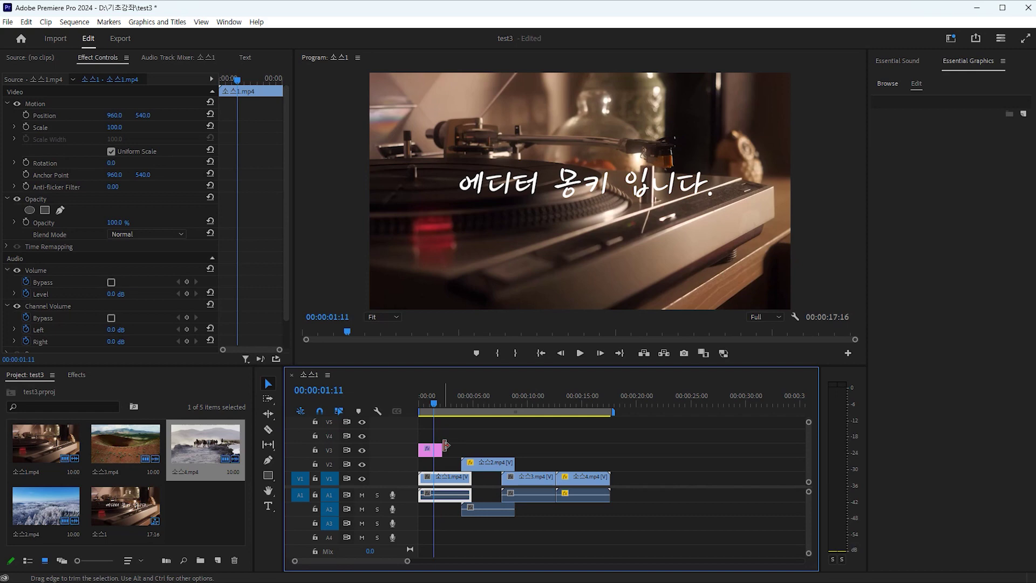
left_click_drag(445, 446, 514, 449)
left_click(264, 429)
left_click(462, 448)
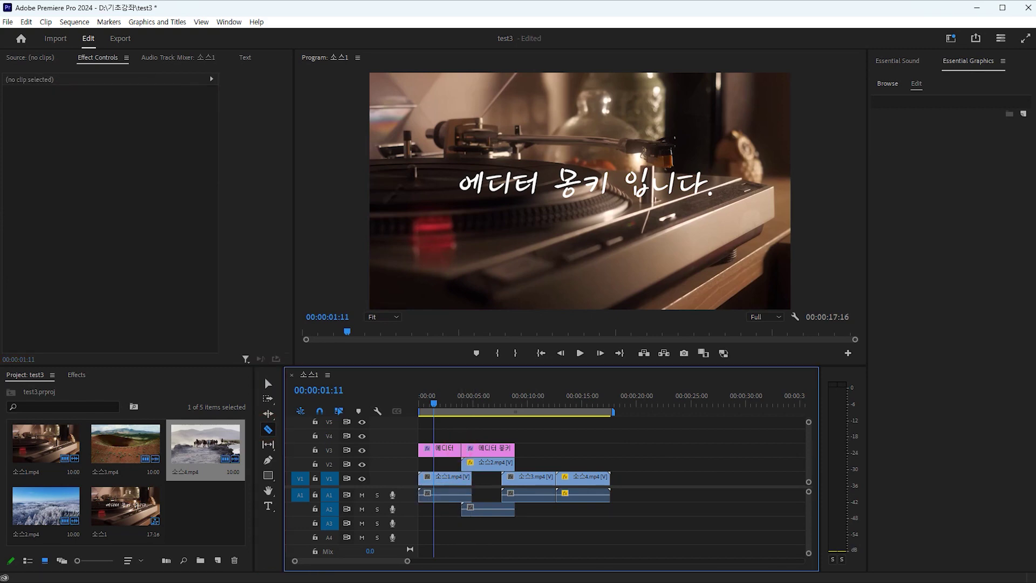
left_click(264, 384)
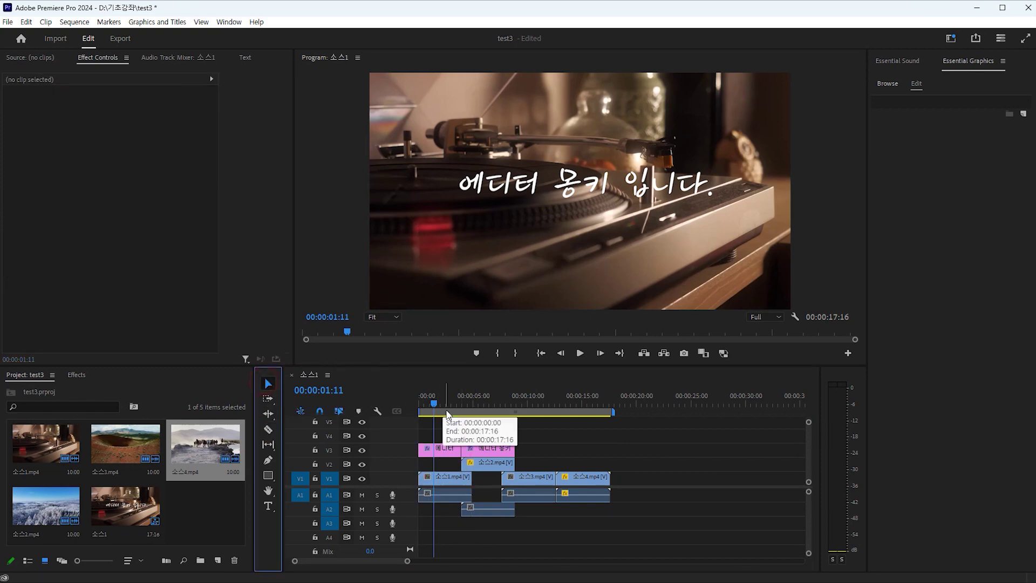
Step: Replace the text of the second title clip over 소스2.mp4 with "반갑습니다" and move it to the middle of the picture
left_click(443, 477)
left_click(453, 404)
left_click_drag(453, 404, 469, 403)
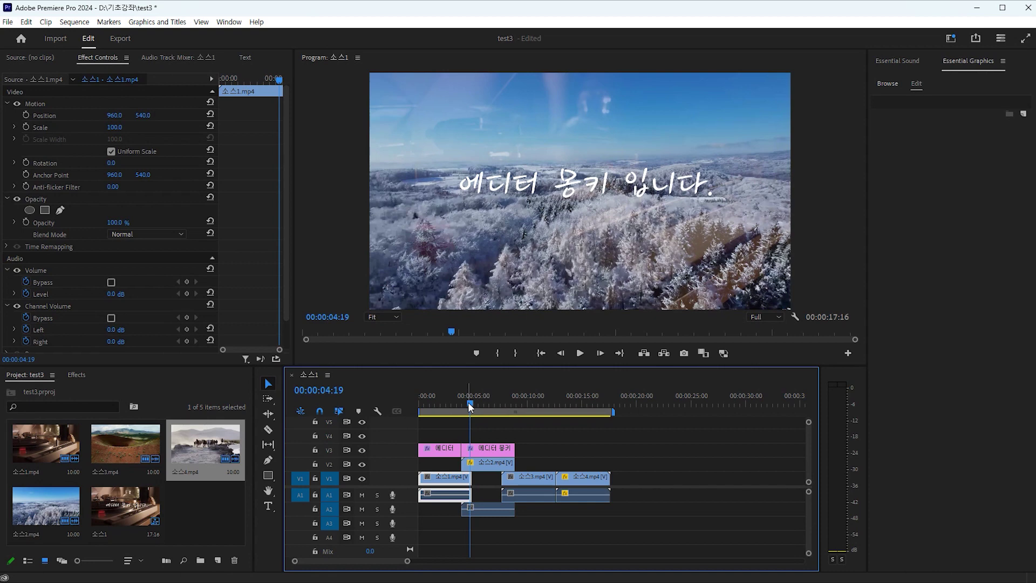
left_click(487, 449)
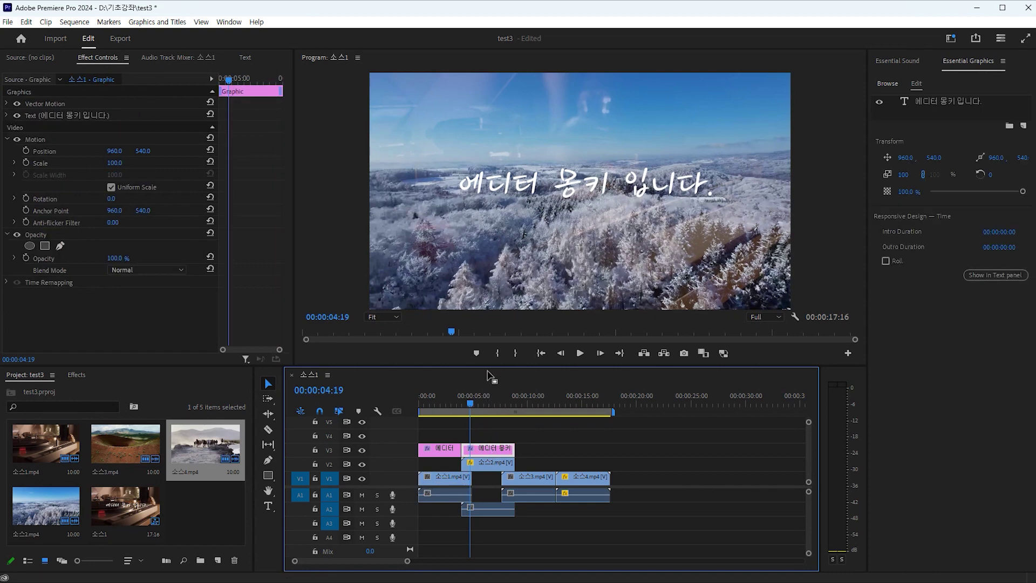
double_click(489, 185)
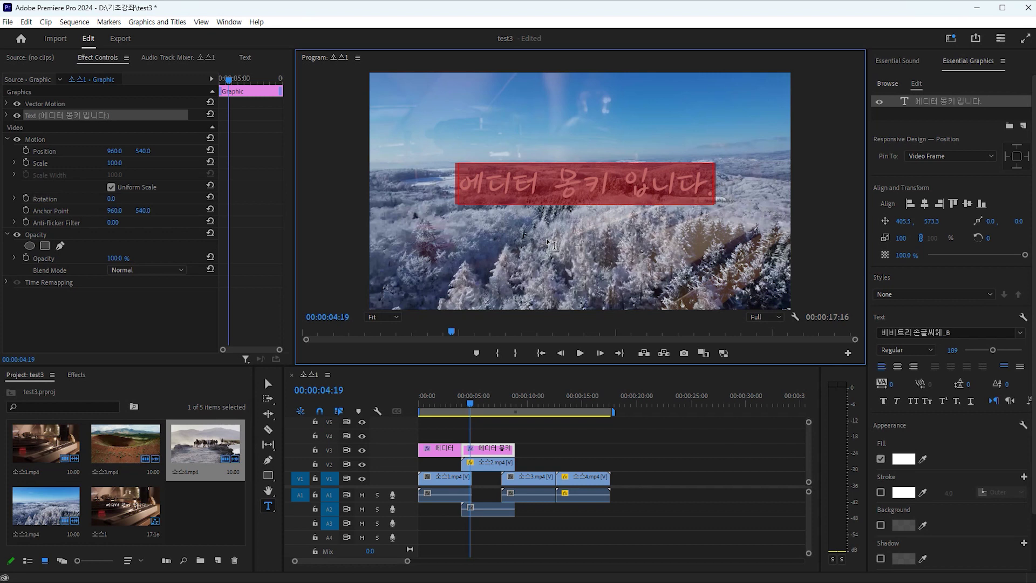
type("반갑습니다")
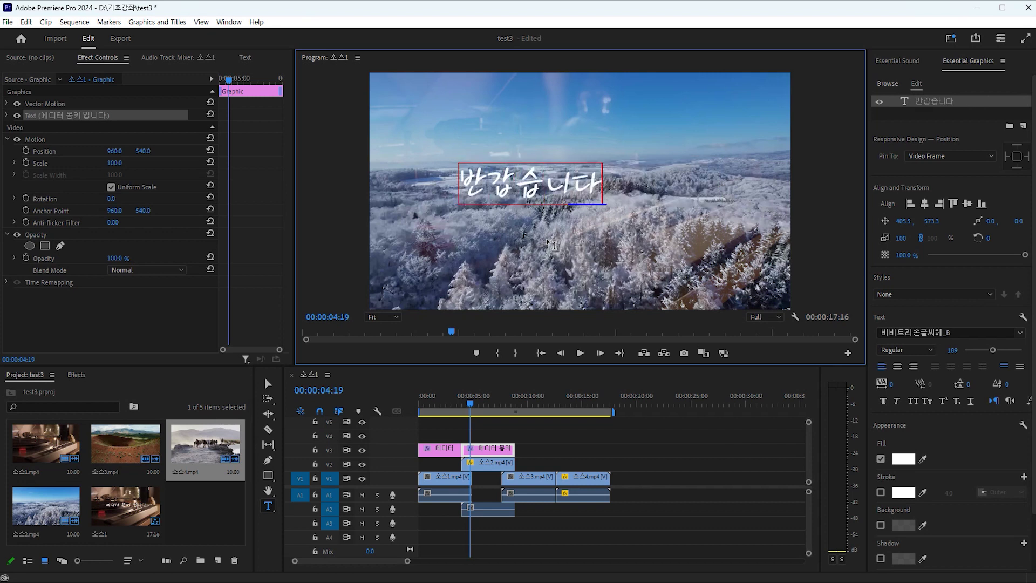
left_click(268, 386)
left_click(568, 186)
left_click_drag(567, 186, 627, 188)
Step: Play the sequence from the start to check both titles over 소스1.mp4 and 소스2.mp4
left_click(466, 404)
left_click_drag(465, 404, 415, 399)
key("space")
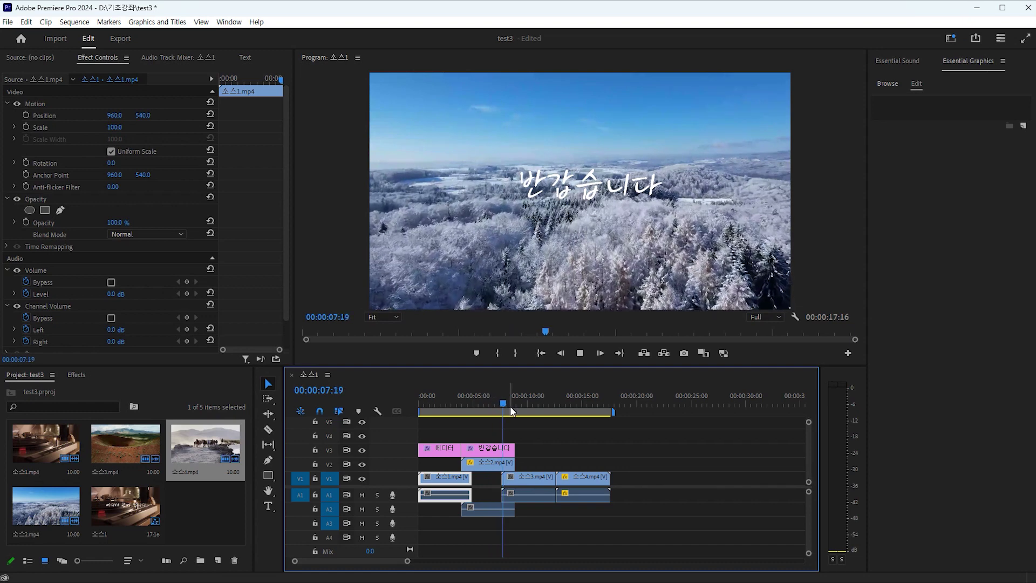
Step: Add the text "감사합니다" over the 소스3.mp4 crater picture at 00:00:10:07
left_click_drag(514, 404, 531, 409)
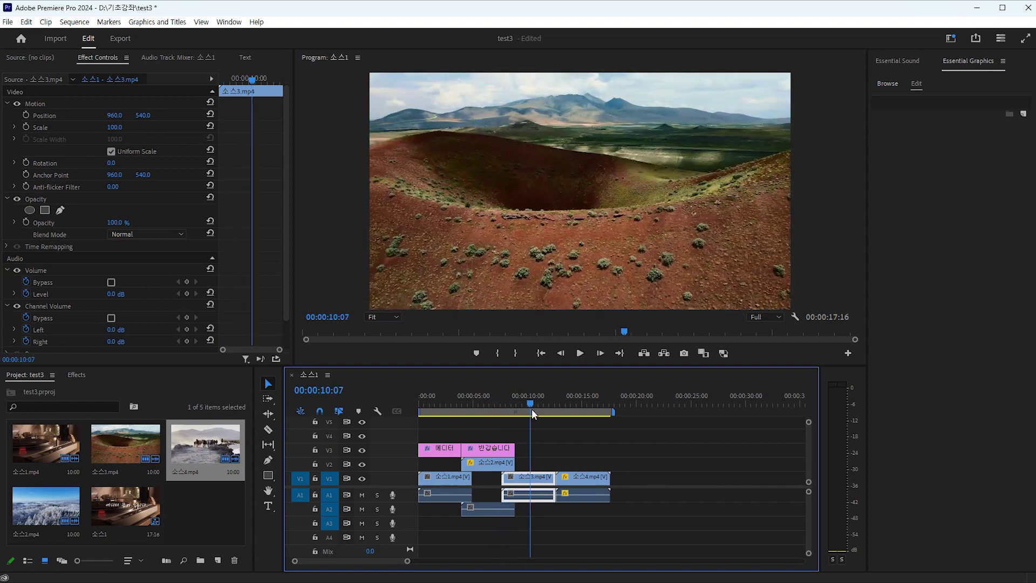
left_click(268, 506)
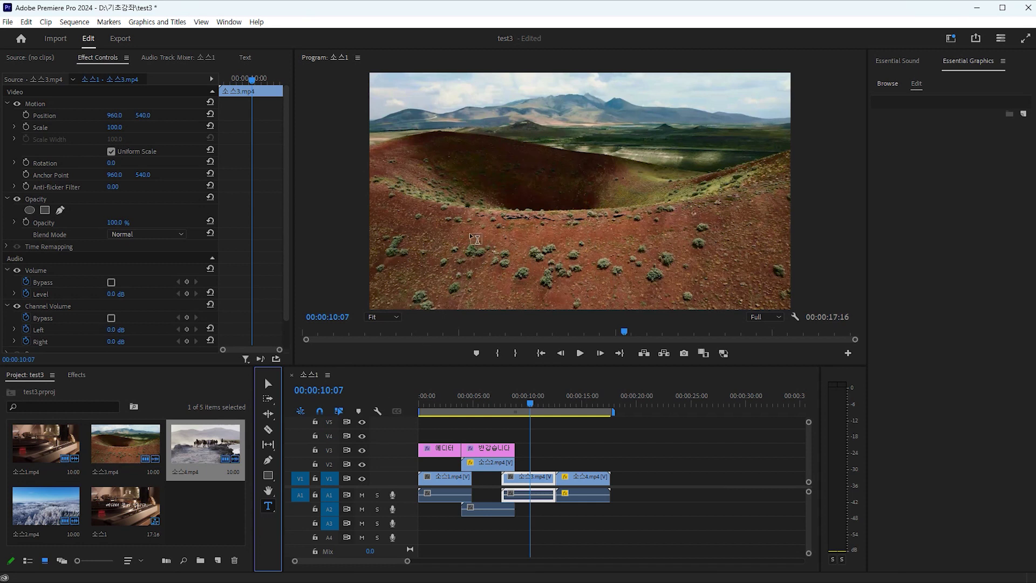
left_click(518, 200)
type("감ㅅㅏ합니다")
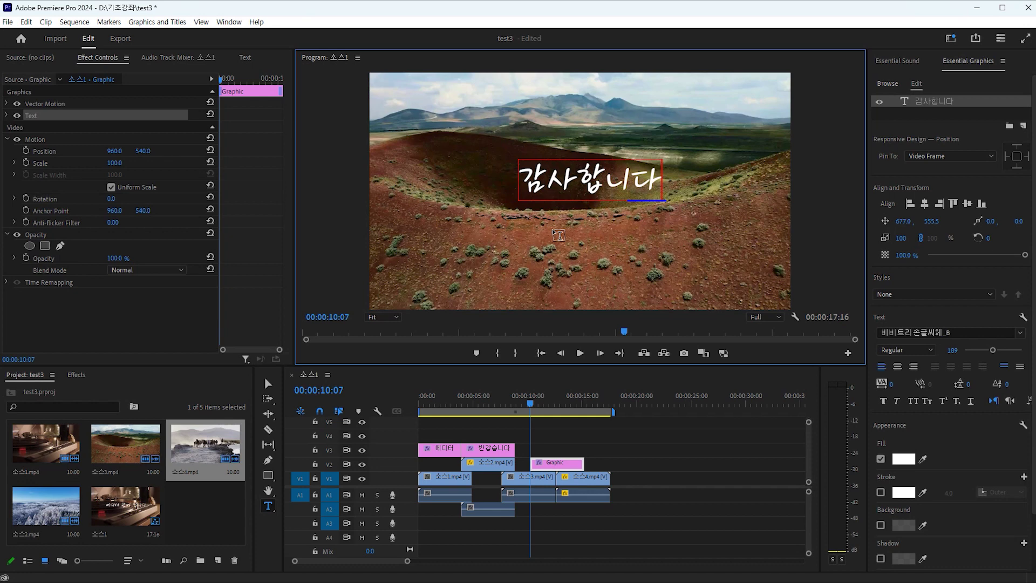
Step: Move the "감사합니다" title clip onto V3 against the end of the "반갑습니다" clip and play the sequence from the start
left_click_drag(578, 464, 562, 464)
left_click_drag(528, 400, 413, 400)
left_click_drag(536, 464, 537, 449)
key("space")
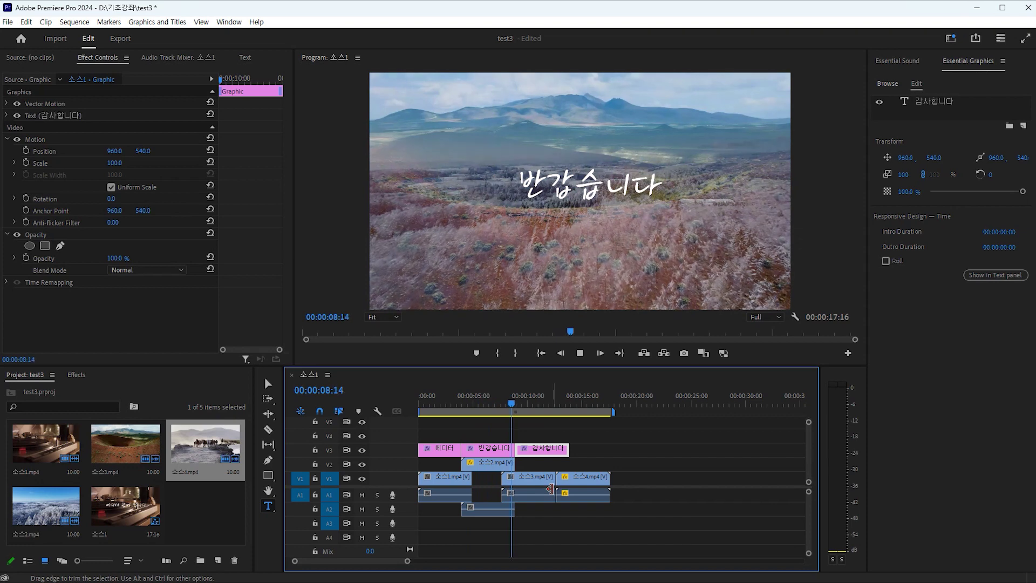
key("space")
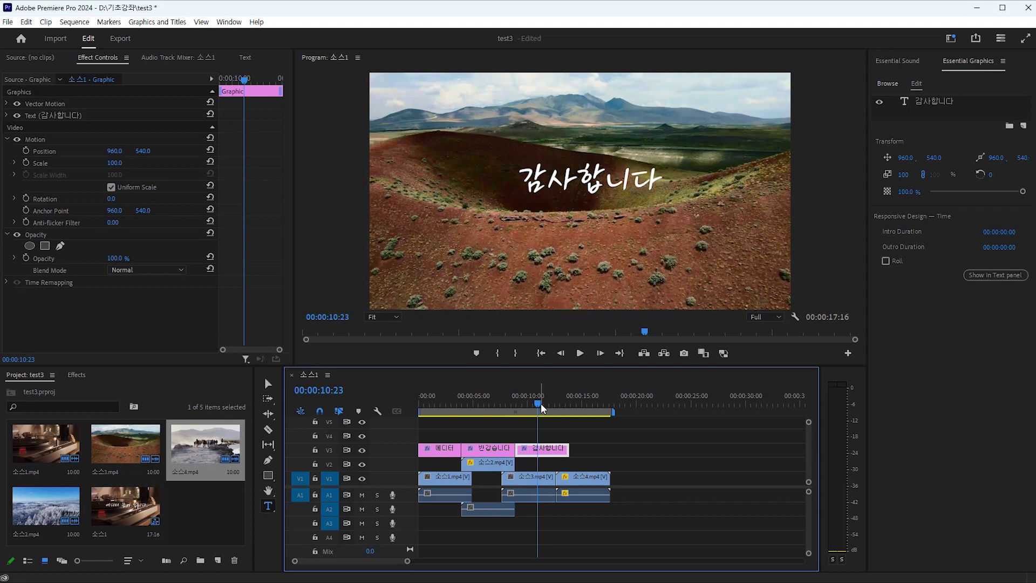
left_click_drag(541, 403, 458, 417)
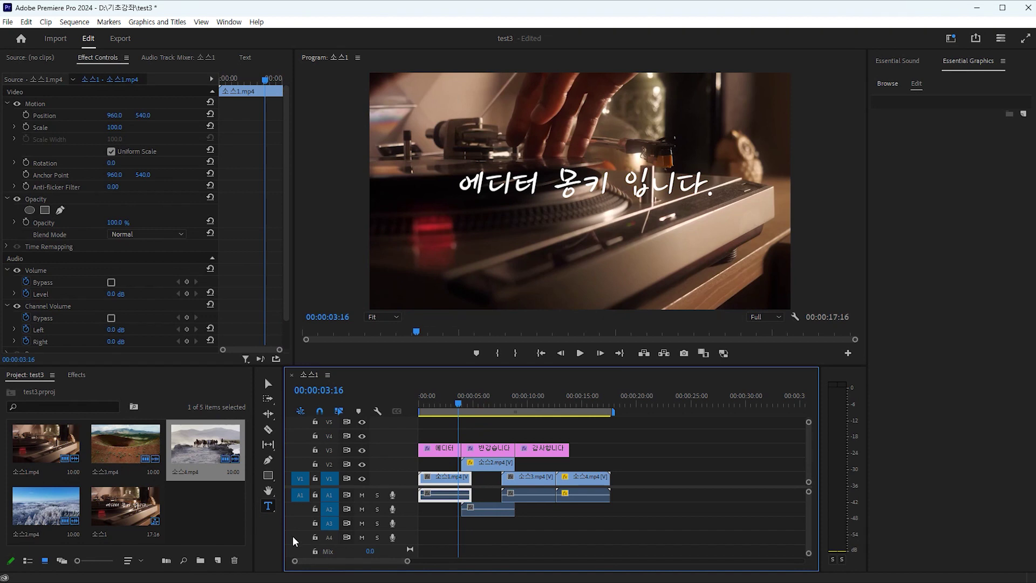
right_click(191, 508)
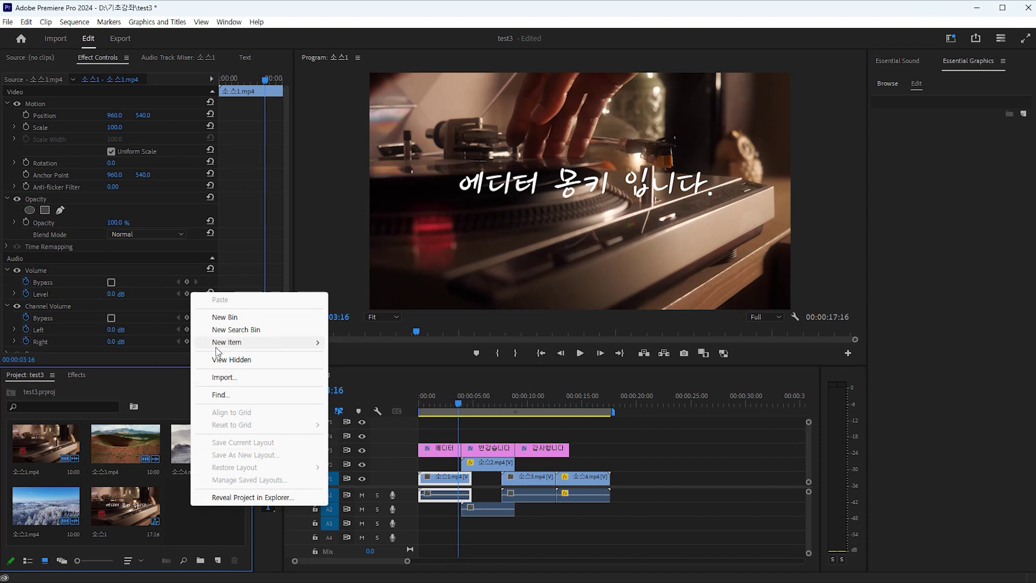
mouse_move(221, 343)
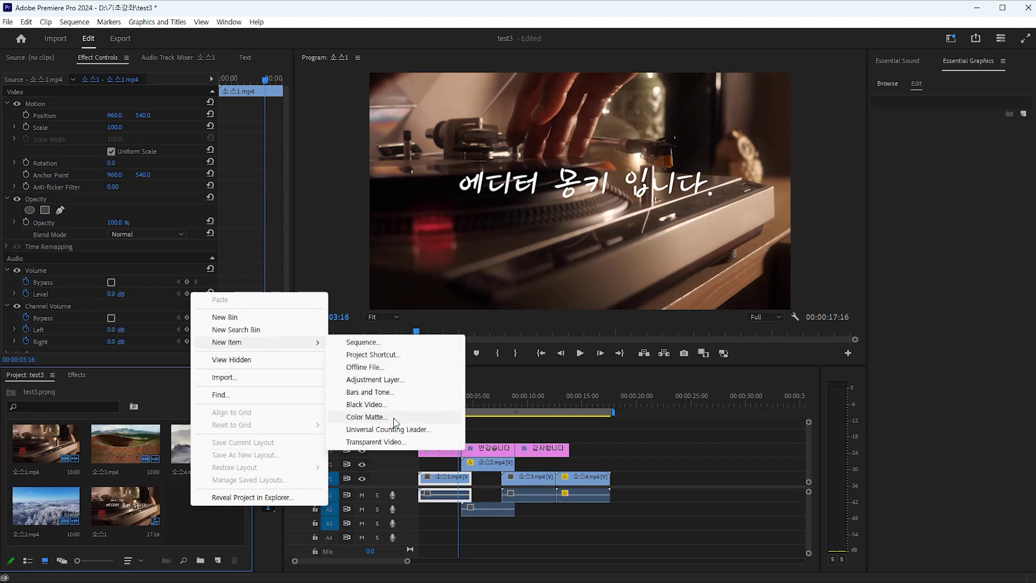
left_click(377, 418)
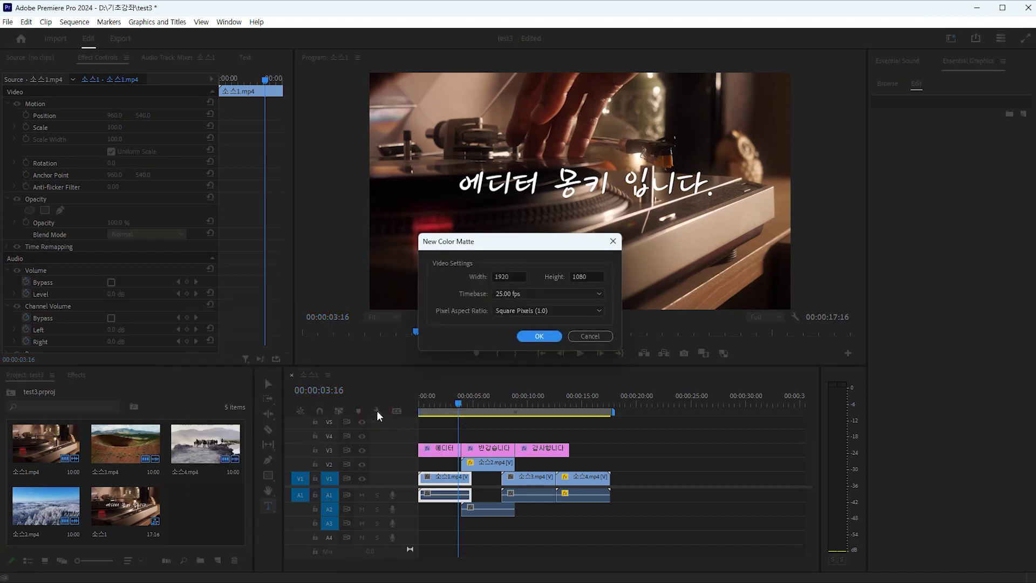
left_click(541, 339)
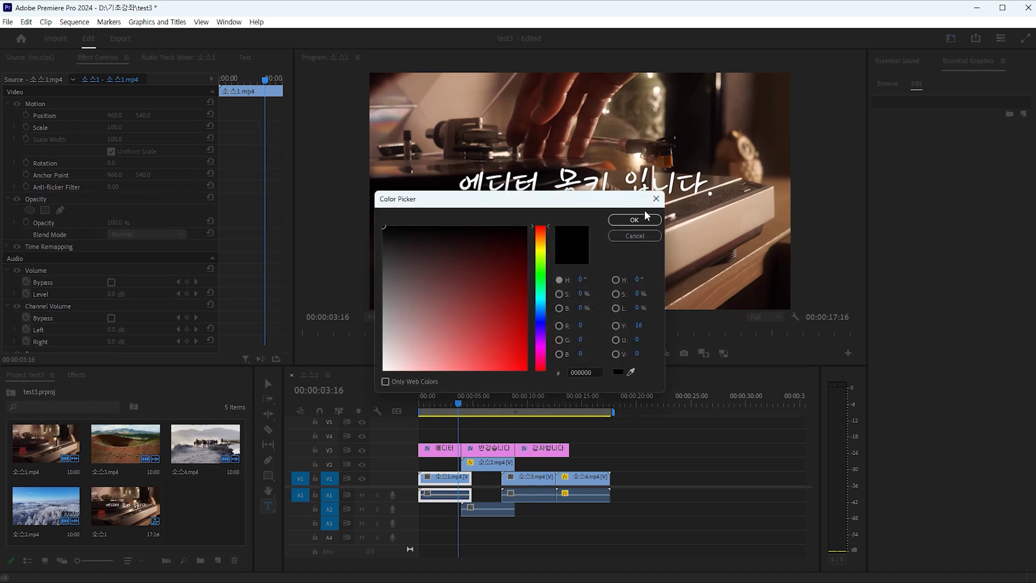
left_click(642, 220)
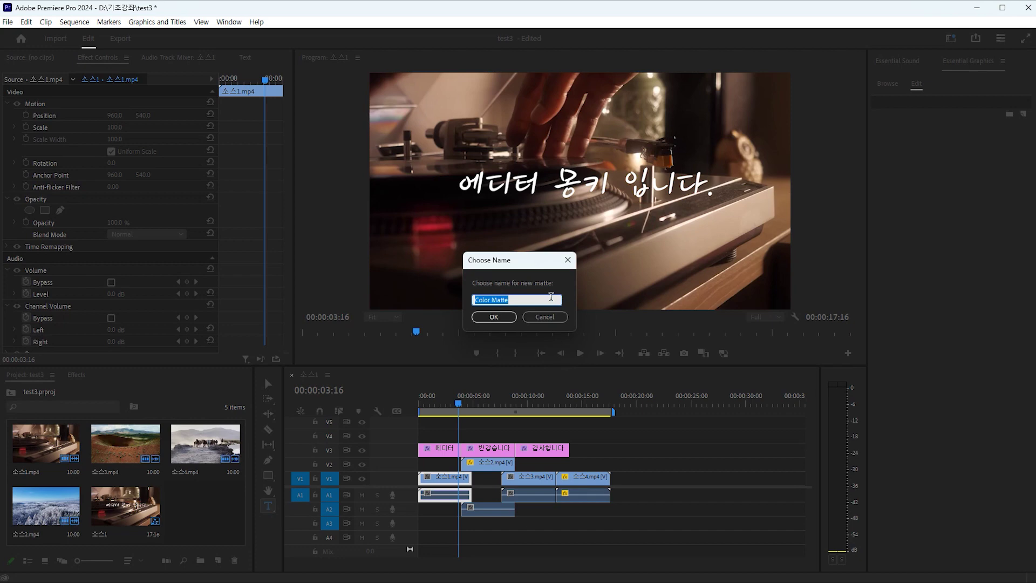
left_click(493, 316)
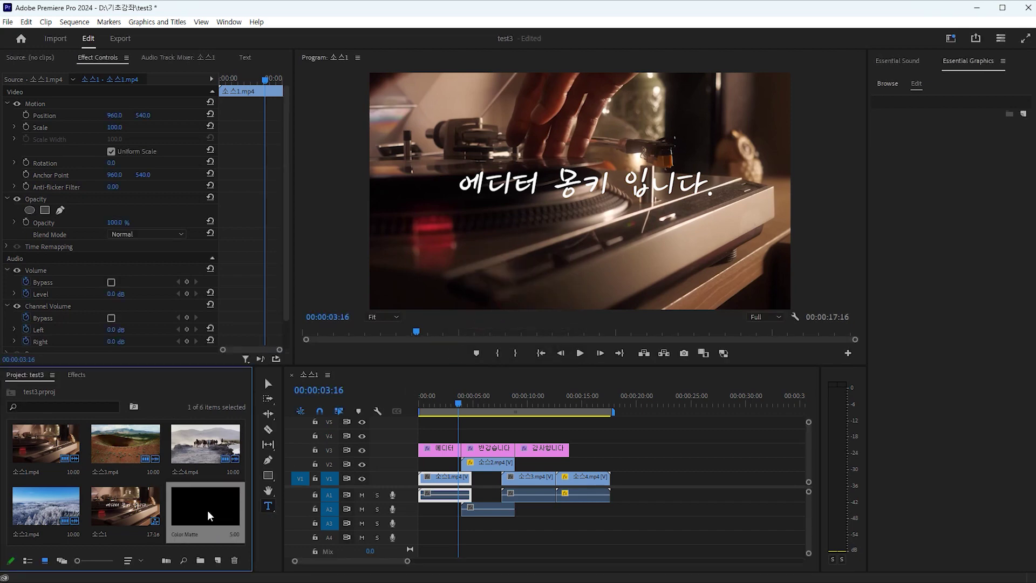
Step: Move the three title clips up to V4 and place the Color Matte beneath them on V3 at the sequence start
left_click_drag(438, 449, 489, 438)
left_click_drag(549, 449, 549, 439)
left_click_drag(205, 509, 451, 456)
left_click(450, 456)
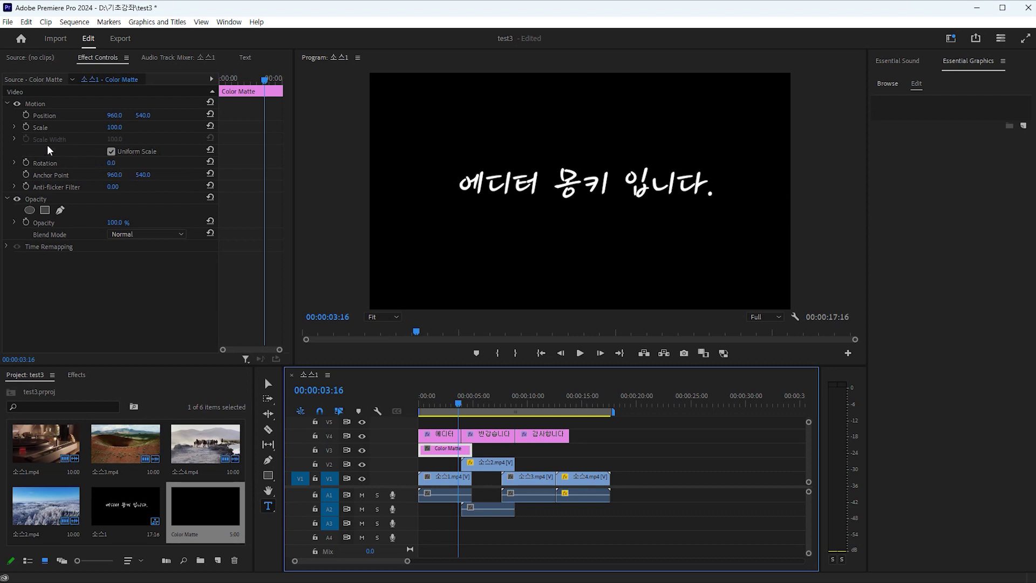
Step: Try a uniform Scale change on the Color Matte, returning it to 100, and turn off Uniform Scale
left_click(118, 136)
mouse_move(114, 127)
left_mouse_down()
mouse_move(100, 127)
mouse_move(123, 127)
mouse_move(95, 127)
mouse_move(124, 127)
left_mouse_up()
left_click(115, 130)
type("100")
key("Return")
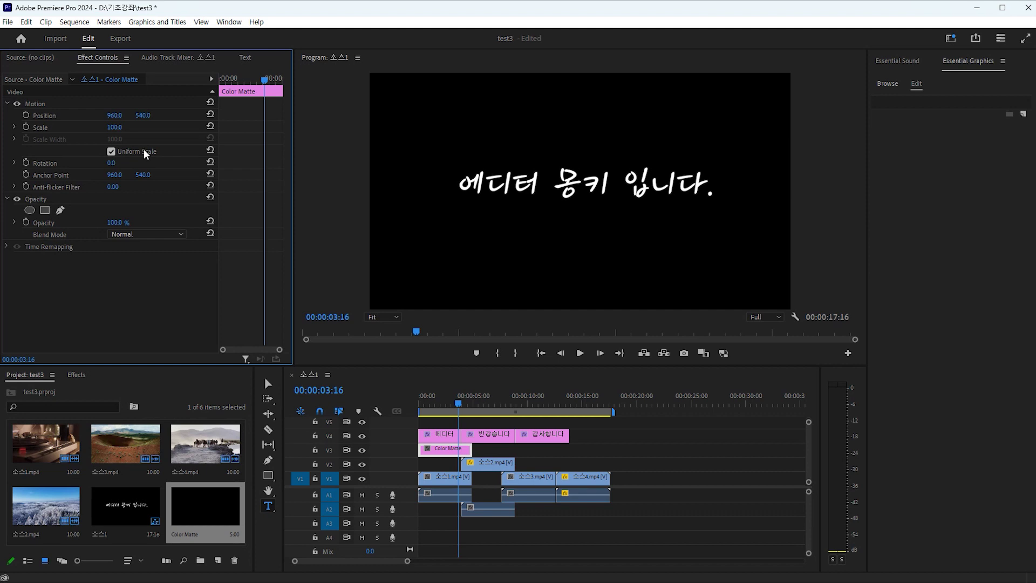
left_click(111, 152)
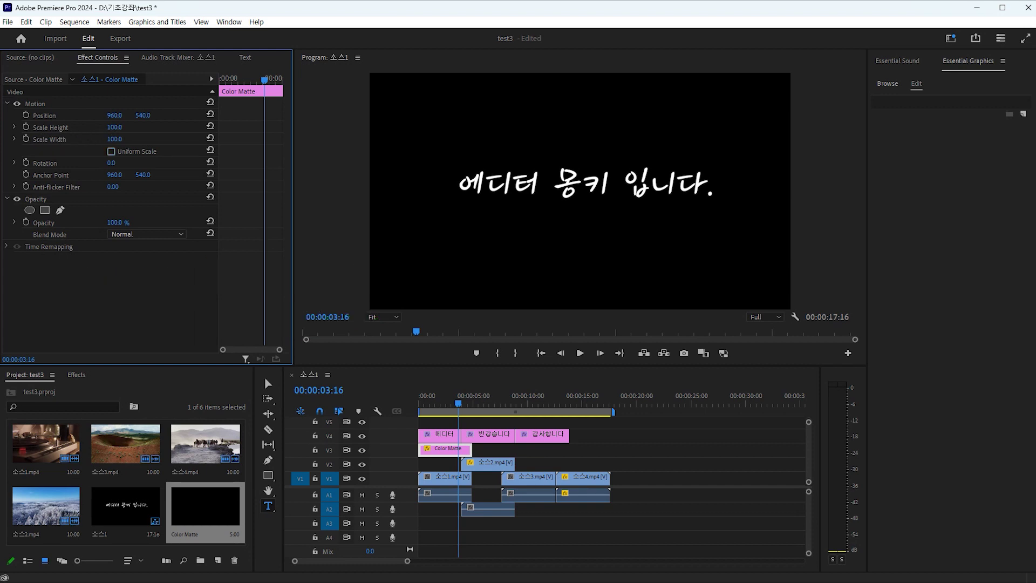
Step: Reduce the Color Matte's Scale Height to 40, keeping its width at 100, and play the opening title before returning to the sequence start
left_click_drag(114, 127, 97, 127)
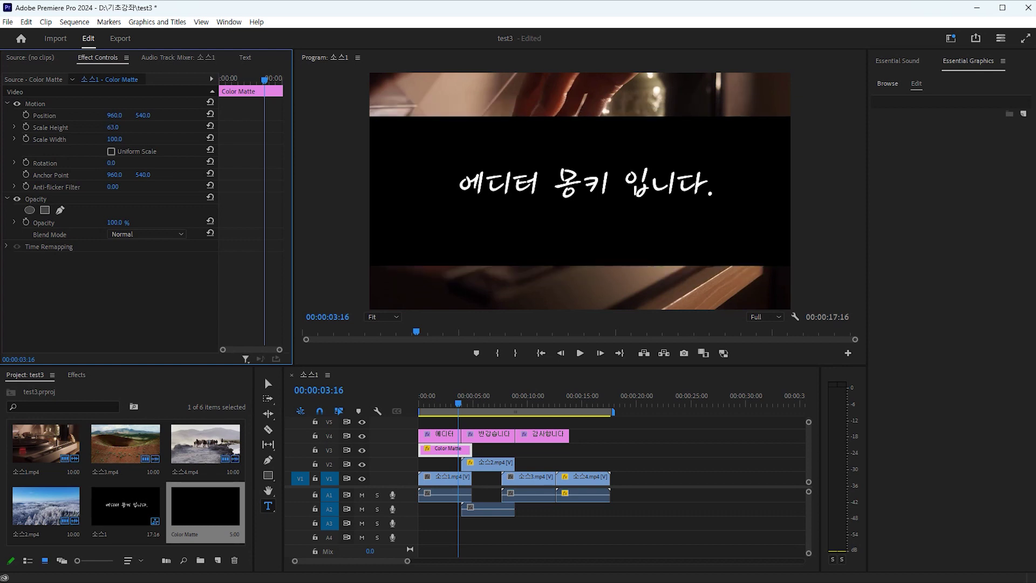
mouse_move(113, 127)
left_mouse_down()
mouse_move(102, 127)
mouse_move(123, 128)
left_mouse_up()
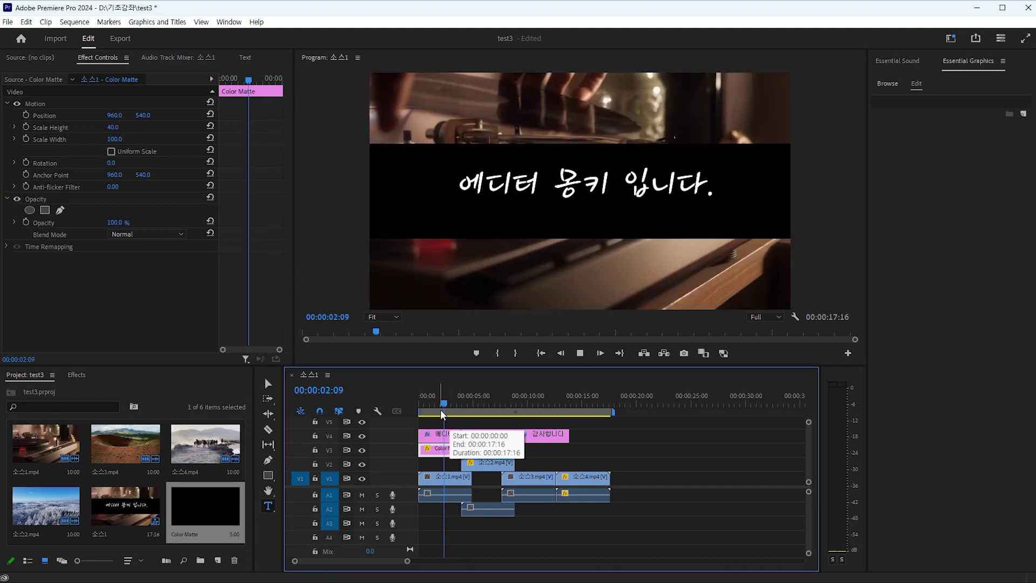
left_click_drag(440, 410, 409, 410)
key("space")
key("space")
left_click_drag(427, 402, 406, 411)
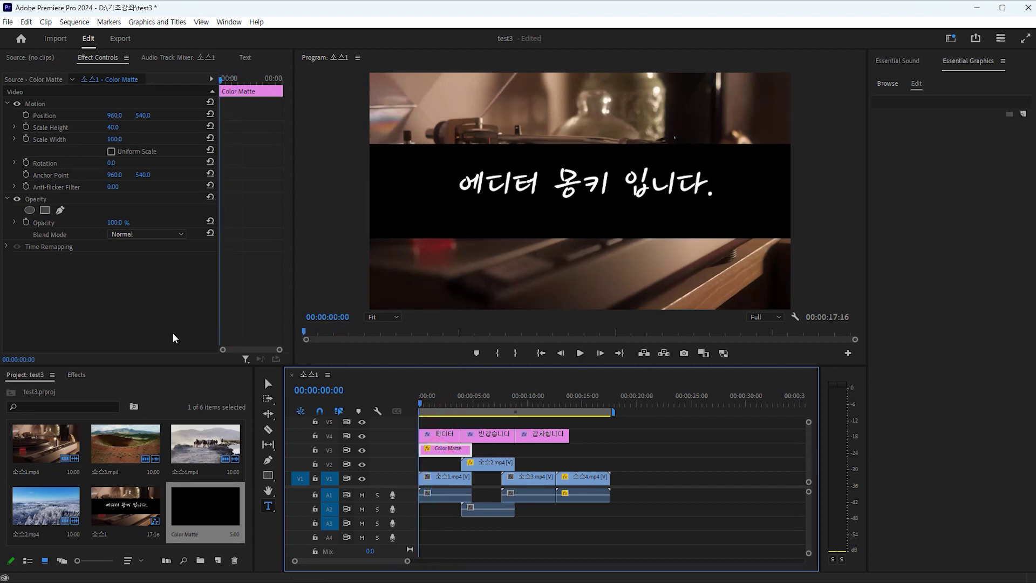
Step: Lower the Color Matte's opacity to 70% so it forms a translucent band behind the title
left_click(109, 223)
type("50")
key("Return")
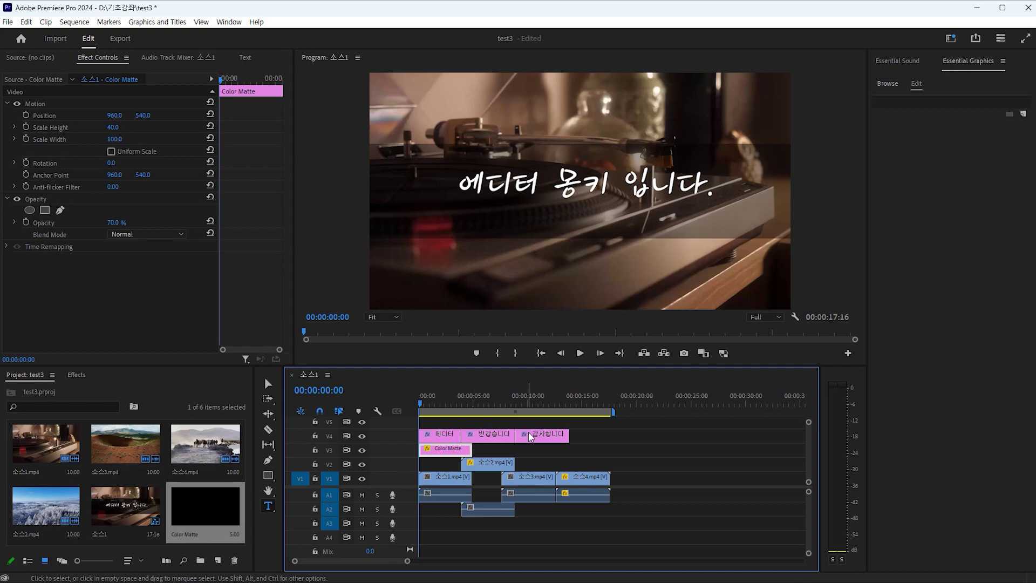
Step: Extend the Color Matte on V3 to the end of the "감사합니다" title, play the sequence, and return the playhead to 00:00:03:02
left_click_drag(470, 449, 563, 449)
key("space")
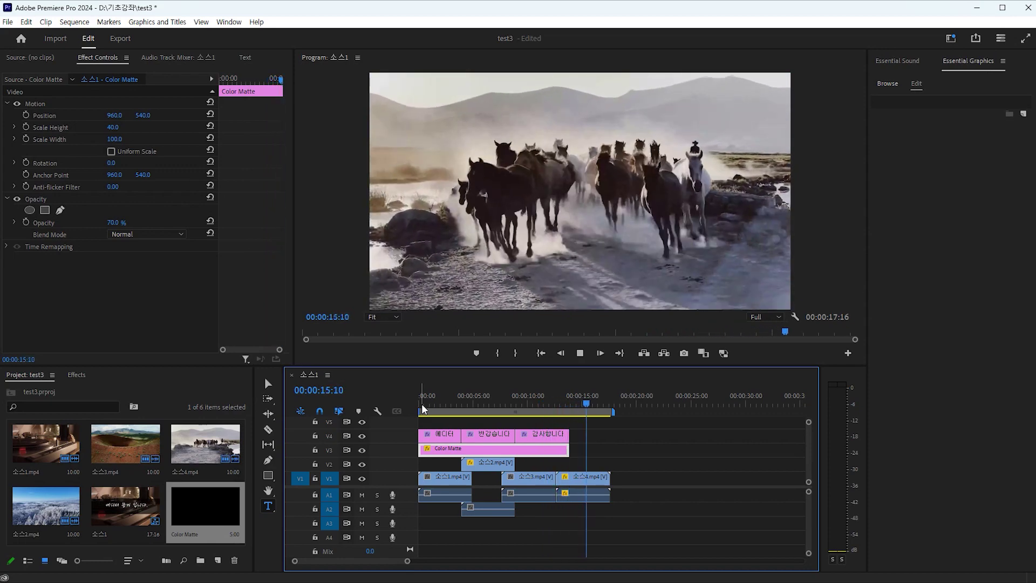
left_click(452, 403)
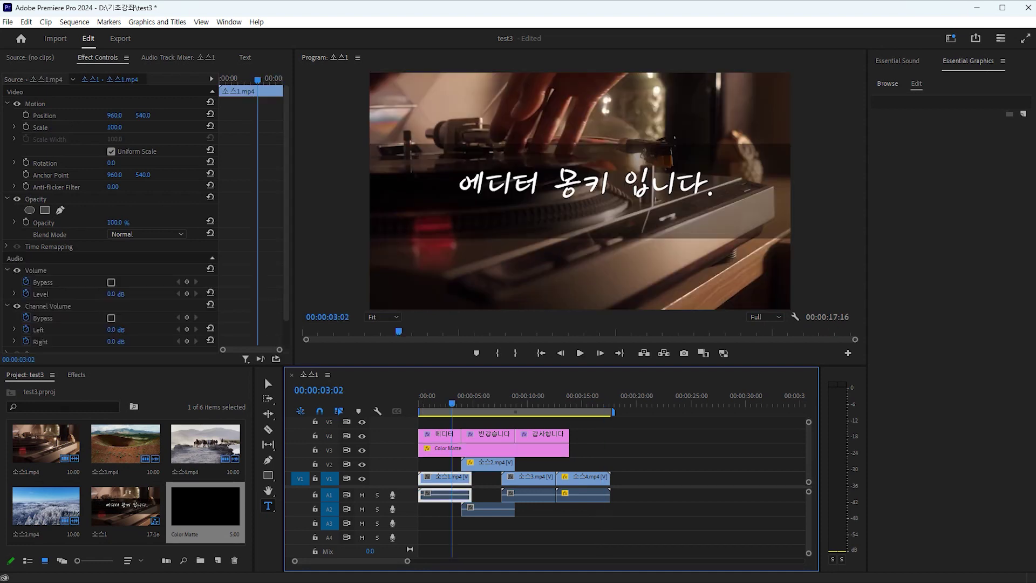